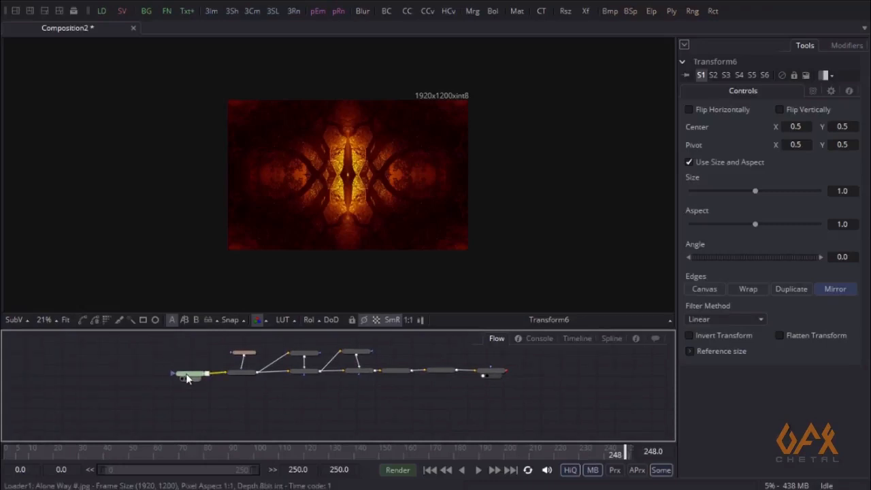
- Show the outputs of the image loader, Transform1, Merge2 and Merge3 one after another in the viewer
{"action": "left_click_drag", "start_coordinate": [189, 379], "coordinate": [247, 128]}
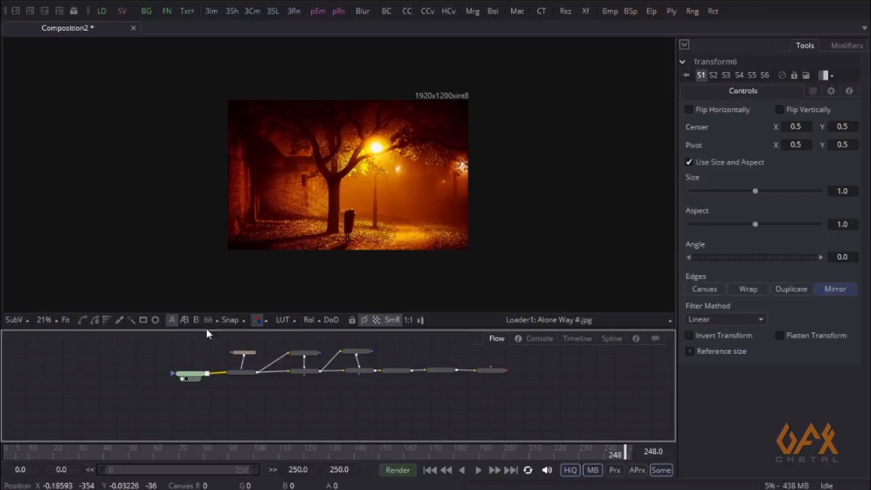
{"action": "left_click_drag", "start_coordinate": [234, 374], "coordinate": [244, 116]}
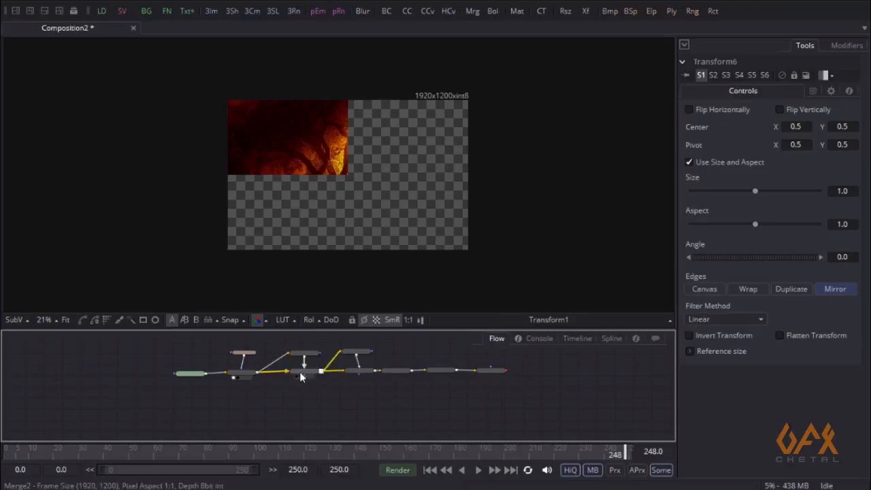
{"action": "left_click_drag", "start_coordinate": [296, 371], "coordinate": [292, 145]}
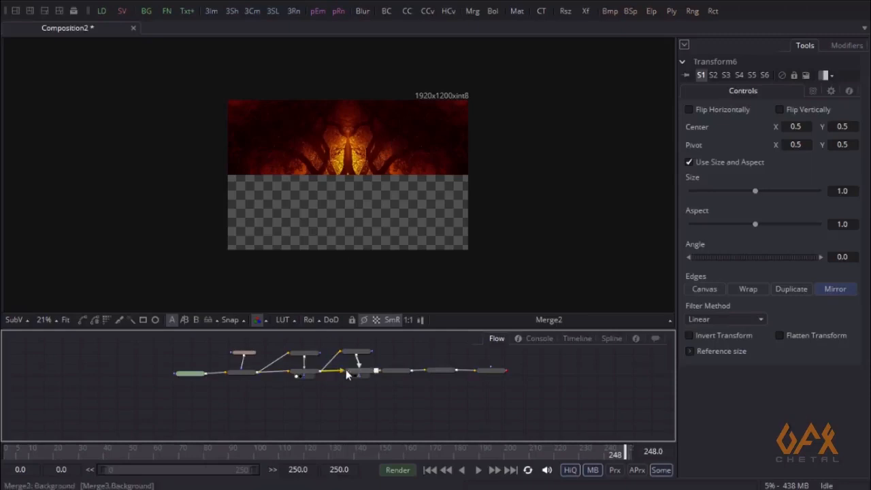
{"action": "left_click_drag", "start_coordinate": [355, 371], "coordinate": [346, 225]}
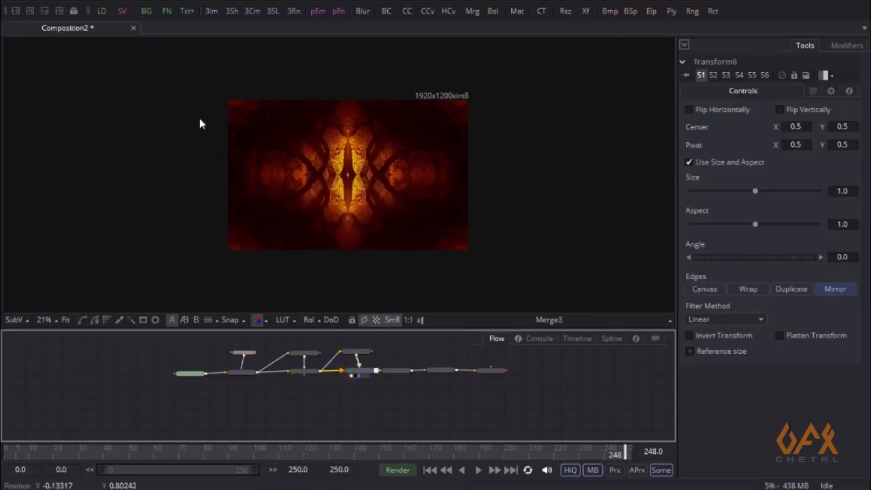
- Show the final Transform6 node in the viewer and reduce its size to about 0.36
{"action": "left_click_drag", "start_coordinate": [360, 411], "coordinate": [254, 402]}
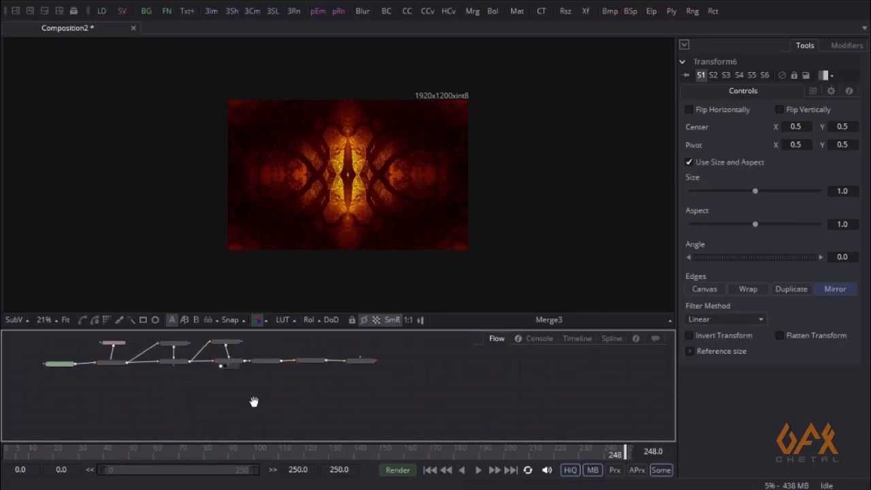
{"action": "left_click", "coordinate": [360, 364]}
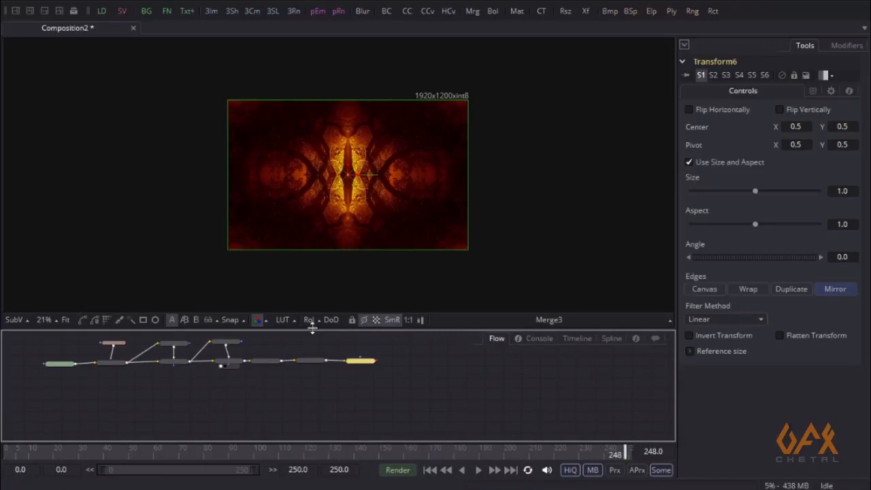
{"action": "left_click", "coordinate": [364, 319]}
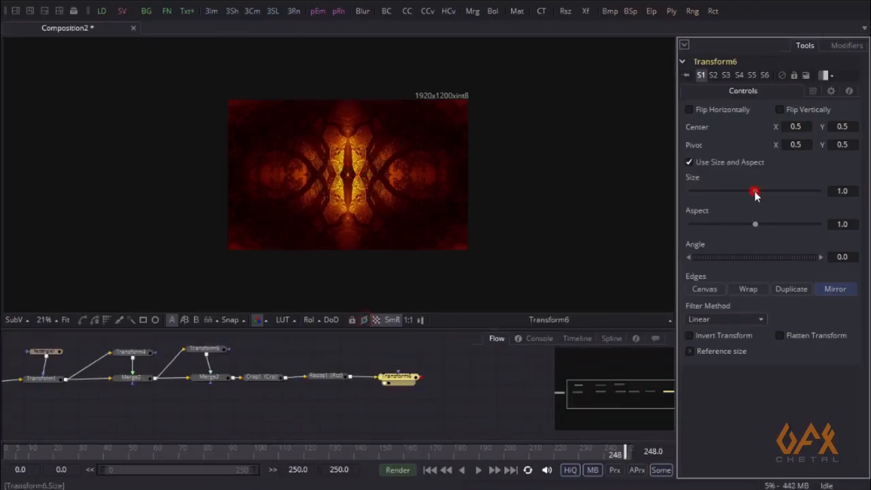
{"action": "left_click_drag", "start_coordinate": [753, 191], "coordinate": [714, 190]}
- Rotate the Transform1 node to an angle of about 93.5 degrees
{"action": "left_click_drag", "start_coordinate": [42, 409], "coordinate": [200, 394]}
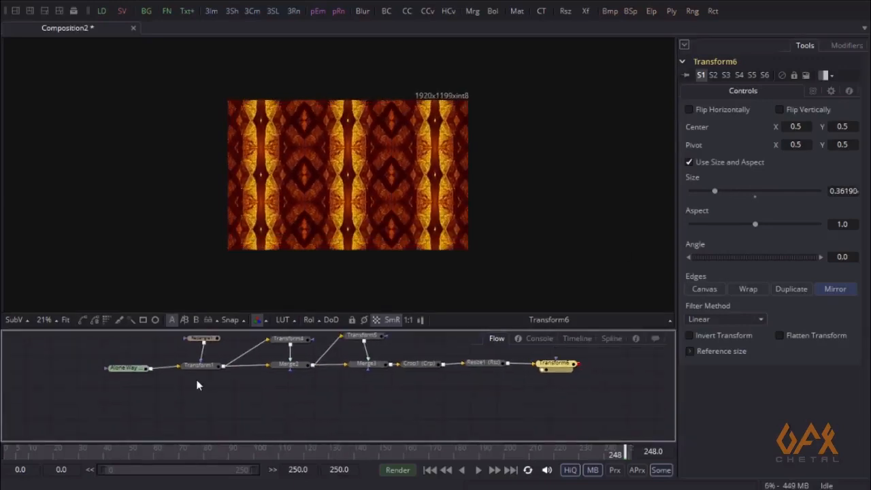
{"action": "left_click", "coordinate": [194, 368]}
{"action": "left_click", "coordinate": [743, 92]}
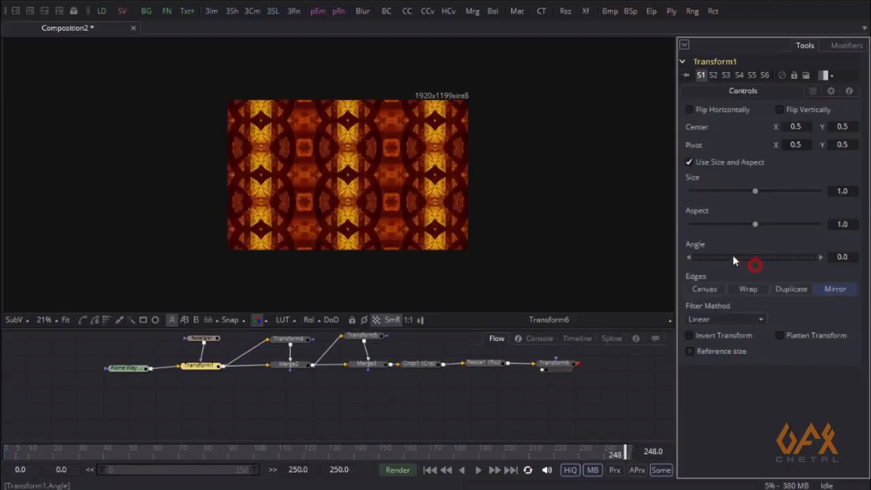
{"action": "left_click_drag", "start_coordinate": [730, 257], "coordinate": [763, 258]}
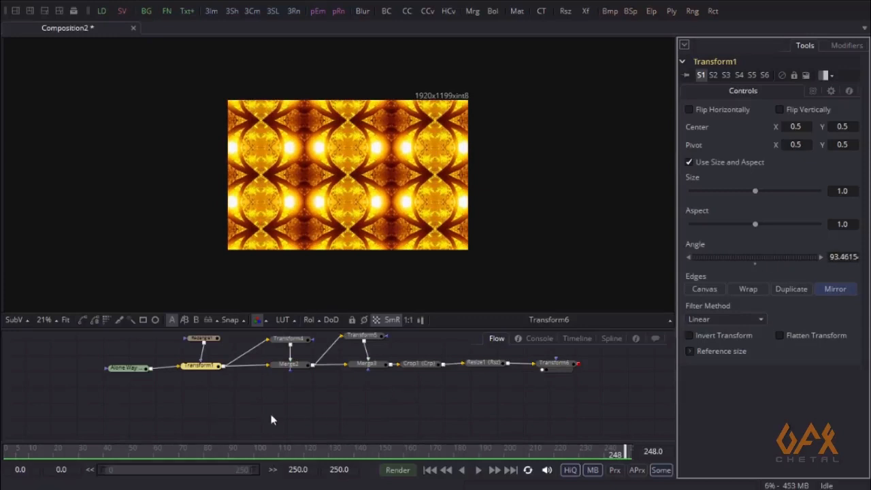
- Copy the Alone Way image loader into a new composition and show it in the viewer
{"action": "left_click_drag", "start_coordinate": [89, 400], "coordinate": [138, 399]}
{"action": "left_click_drag", "start_coordinate": [111, 365], "coordinate": [186, 398]}
{"action": "key", "text": "ctrl+n"}
{"action": "left_click_drag", "start_coordinate": [318, 240], "coordinate": [317, 278]}
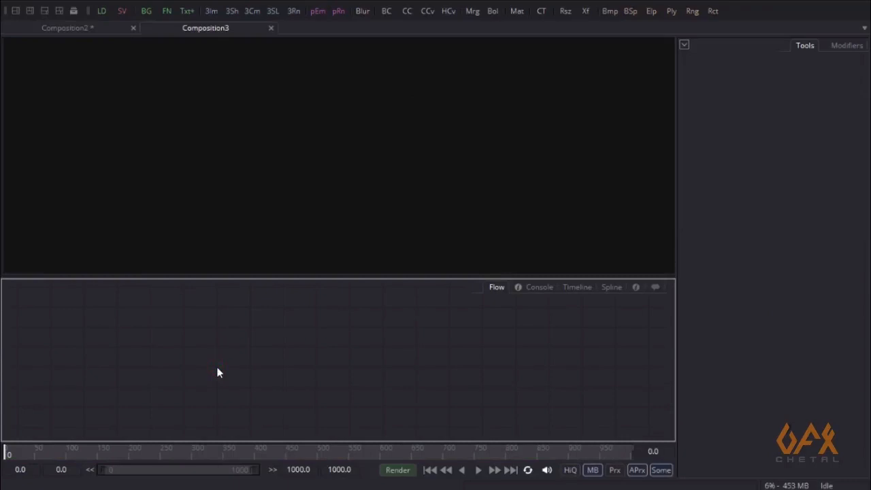
{"action": "key", "text": "ctrl+v"}
{"action": "left_click_drag", "start_coordinate": [218, 371], "coordinate": [227, 165]}
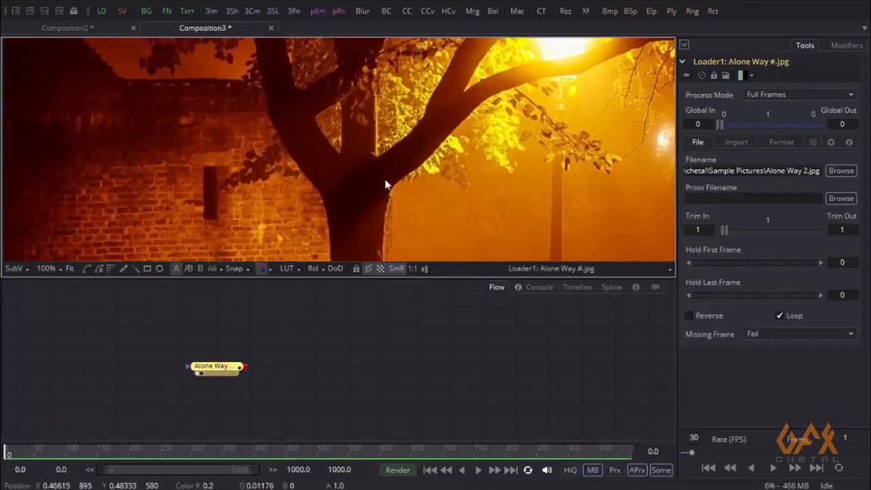
- Add a Transform node after the Alone Way loader, space the nodes apart and show the transform's output
{"action": "key", "text": "ctrl+f"}
{"action": "scroll", "coordinate": [347, 152], "scroll_direction": "down", "scroll_amount": 2}
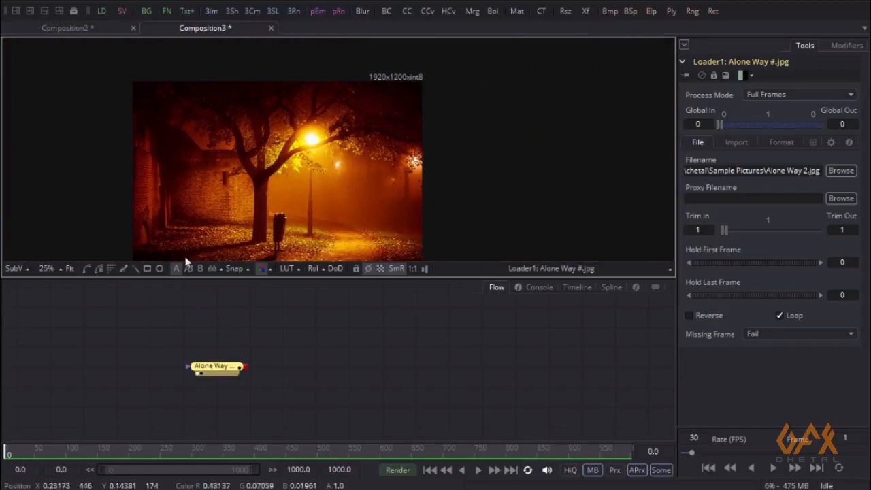
{"action": "left_click_drag", "start_coordinate": [274, 375], "coordinate": [266, 368]}
{"action": "left_click_drag", "start_coordinate": [378, 156], "coordinate": [399, 183]}
{"action": "left_click_drag", "start_coordinate": [328, 204], "coordinate": [338, 193]}
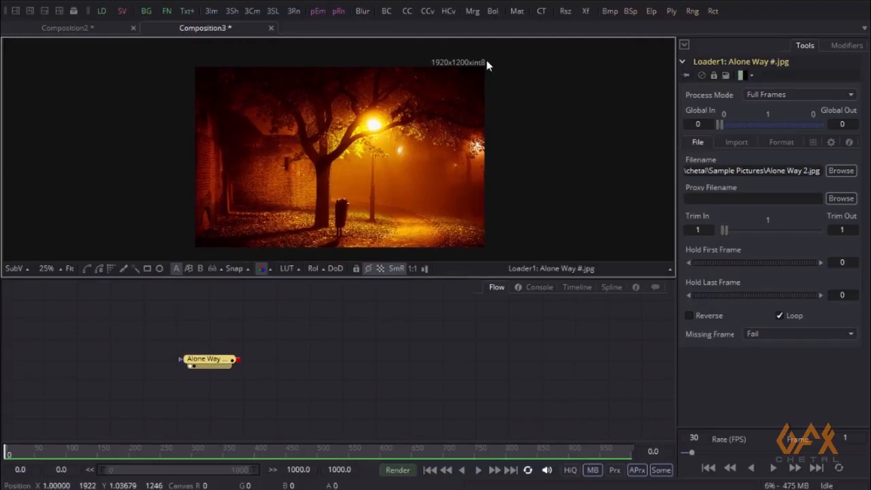
{"action": "left_click_drag", "start_coordinate": [244, 360], "coordinate": [177, 363]}
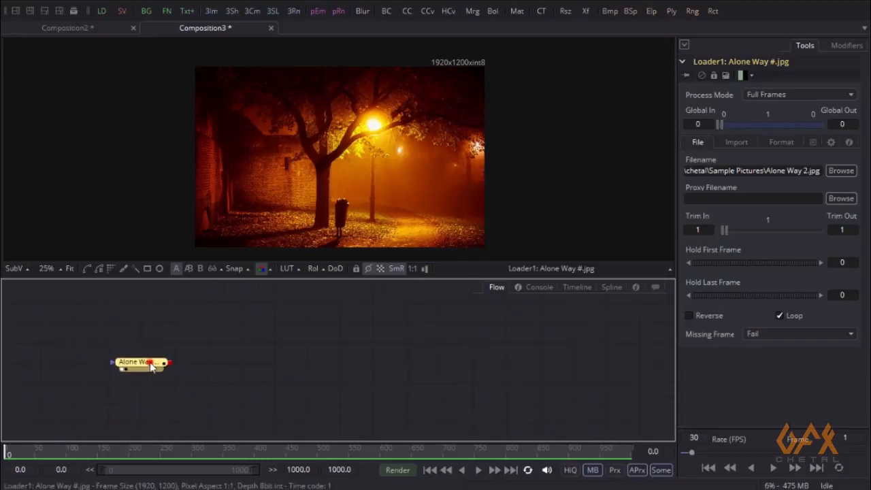
{"action": "left_click", "coordinate": [587, 11]}
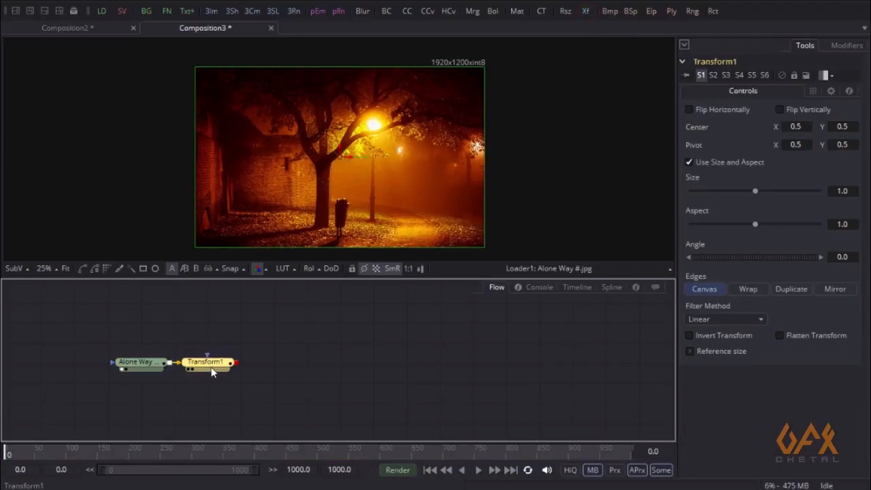
{"action": "left_click_drag", "start_coordinate": [211, 371], "coordinate": [239, 368]}
{"action": "key", "text": "1"}
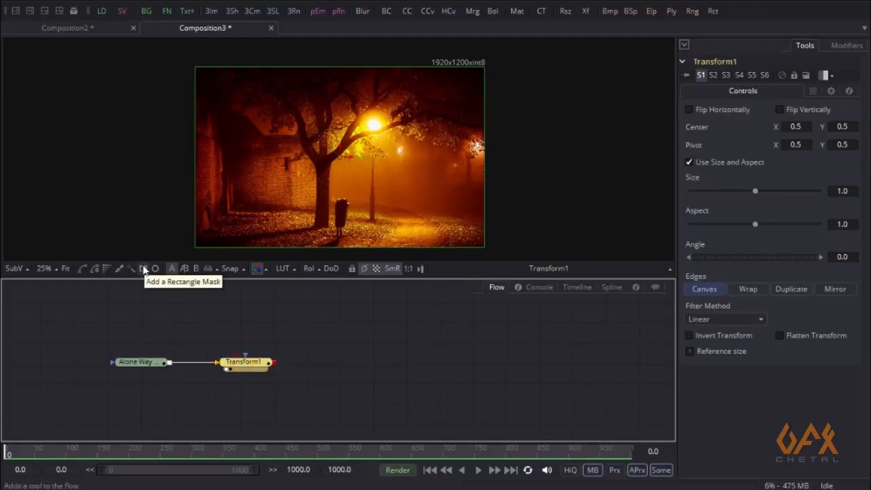
- Add a rectangle mask to the Transform1 node and set the mask's center to X 0.25, Y 0.75
{"action": "left_click", "coordinate": [143, 269]}
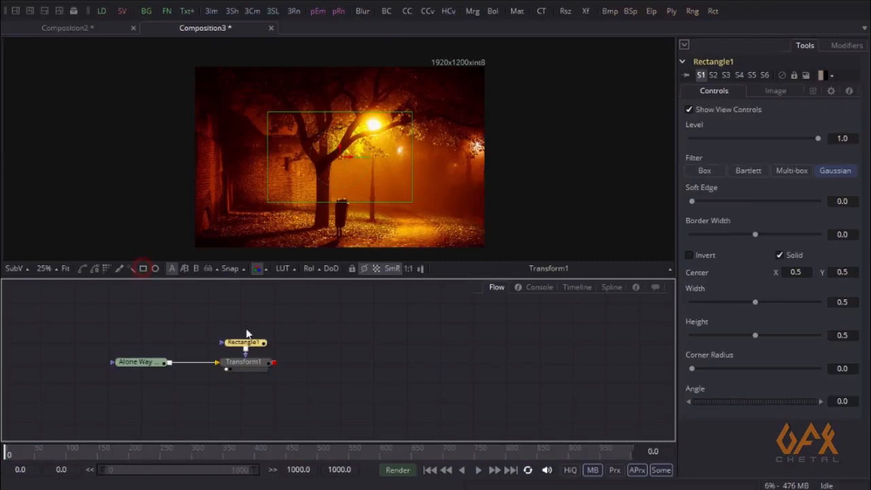
{"action": "left_click_drag", "start_coordinate": [245, 334], "coordinate": [200, 328]}
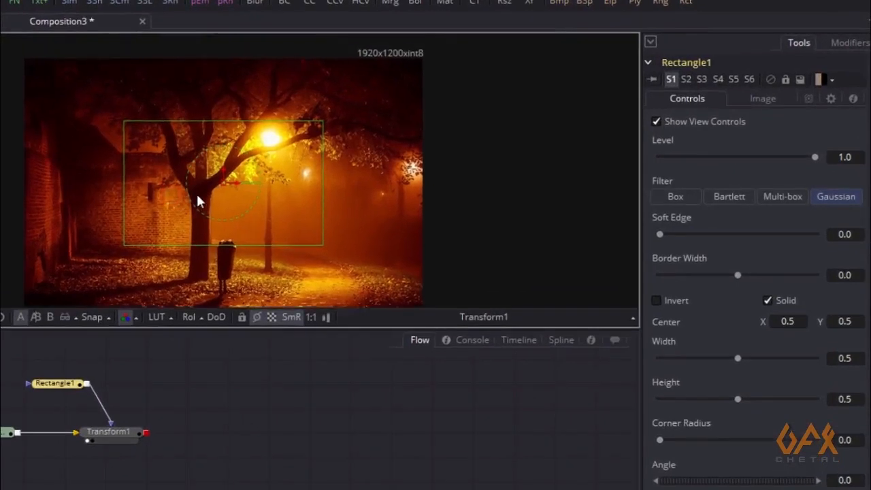
{"action": "left_click", "coordinate": [797, 324]}
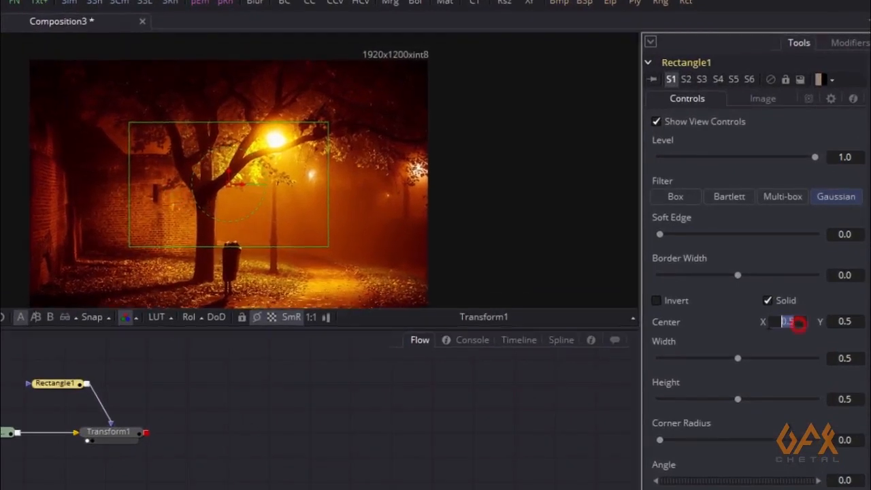
{"action": "key", "text": "BackSpace"}
{"action": "type", "text": ".25"}
{"action": "key", "text": "Tab"}
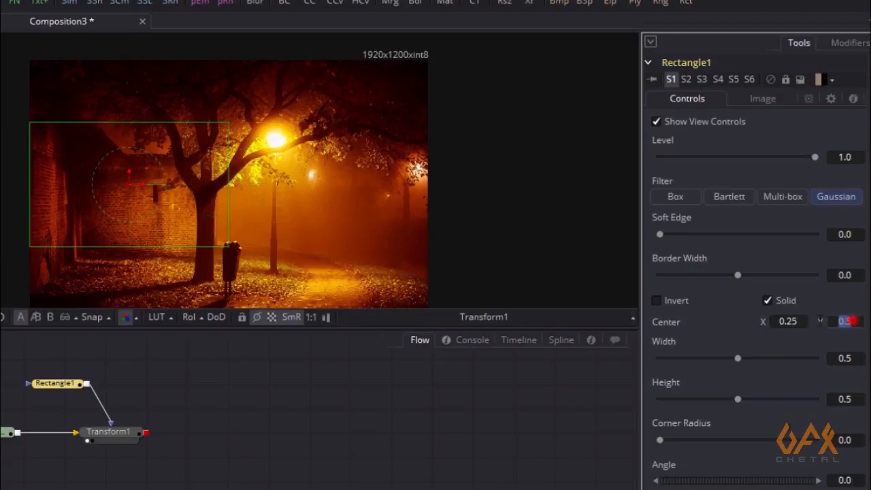
{"action": "key", "text": "BackSpace"}
{"action": "key", "text": "Tab"}
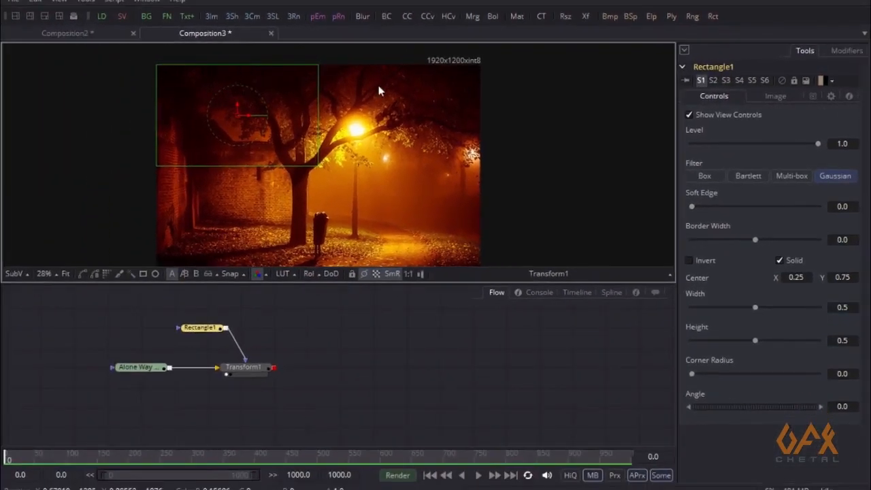
- Try rotating Transform1 to about 26 degrees, then reset its angle to 0
{"action": "left_click", "coordinate": [242, 371]}
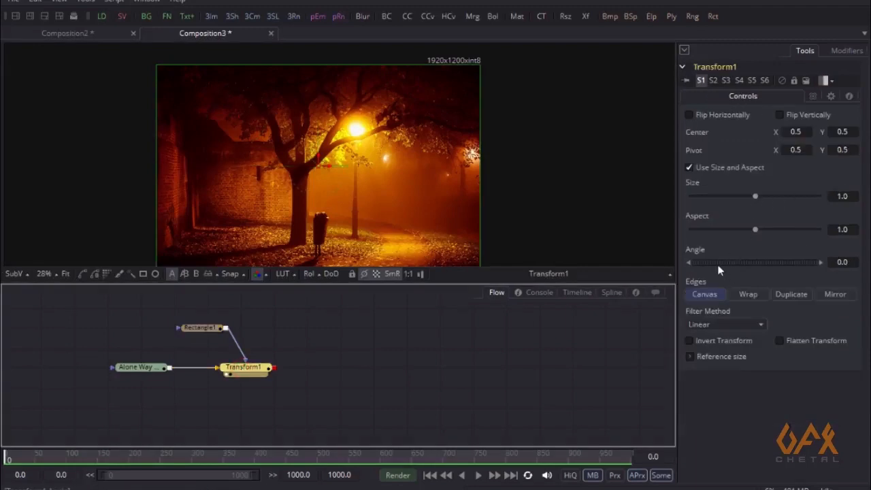
{"action": "mouse_move", "coordinate": [717, 262]}
{"action": "left_mouse_down"}
{"action": "mouse_move", "coordinate": [735, 261]}
{"action": "mouse_move", "coordinate": [726, 261]}
{"action": "left_mouse_up"}
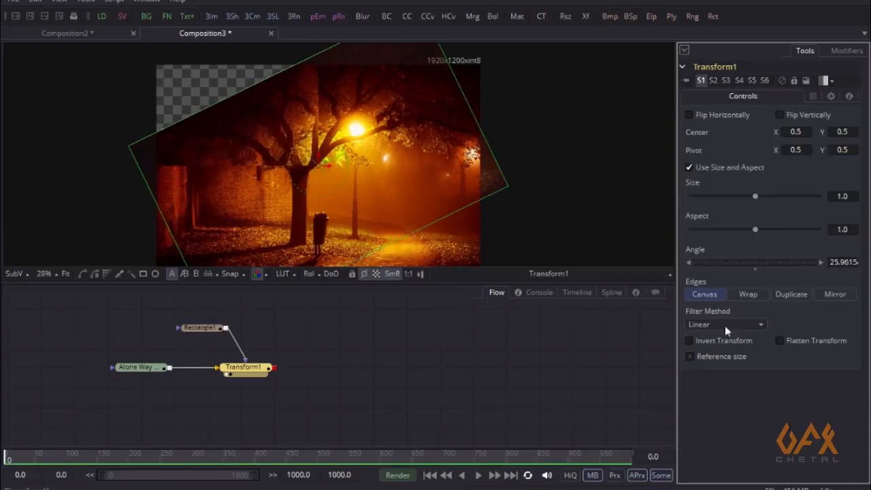
{"action": "left_click", "coordinate": [756, 270]}
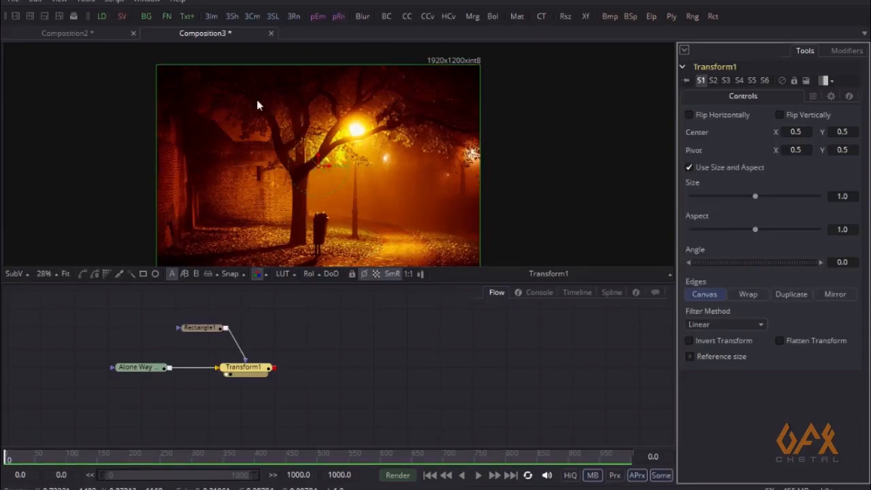
- Turn on Multiply by Mask for the Transform1 node
{"action": "left_click", "coordinate": [256, 374]}
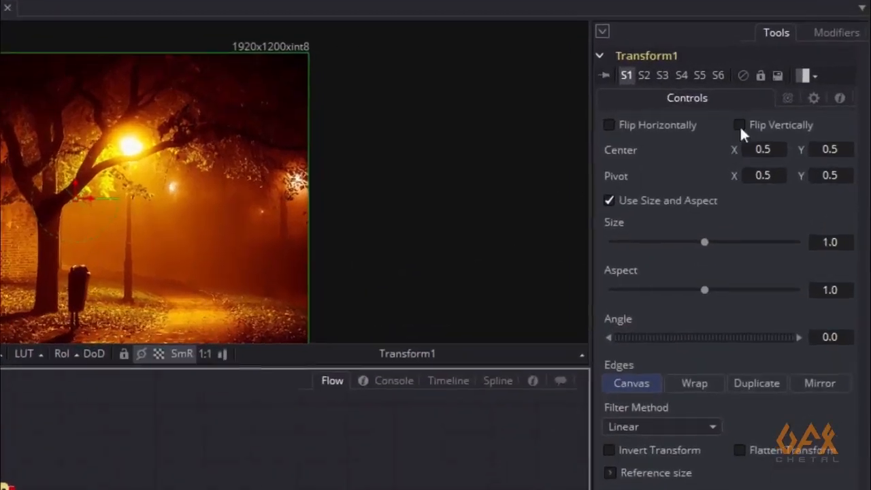
{"action": "left_click", "coordinate": [781, 95]}
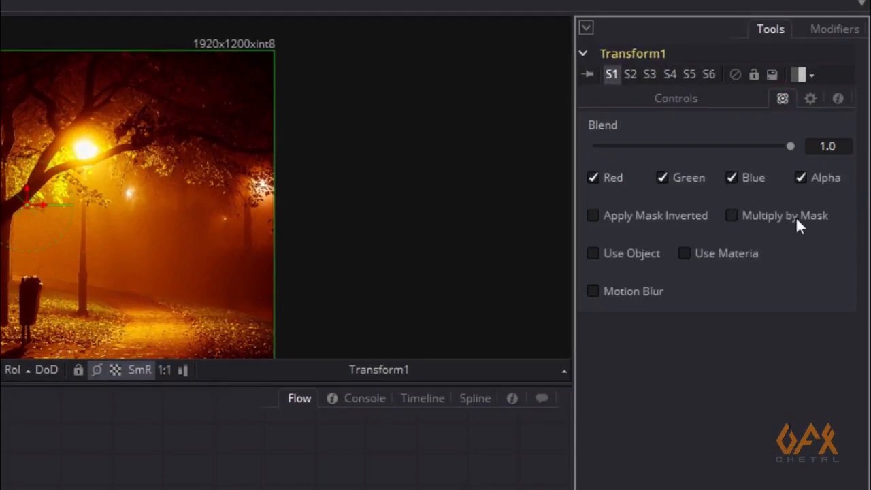
{"action": "left_click", "coordinate": [734, 214]}
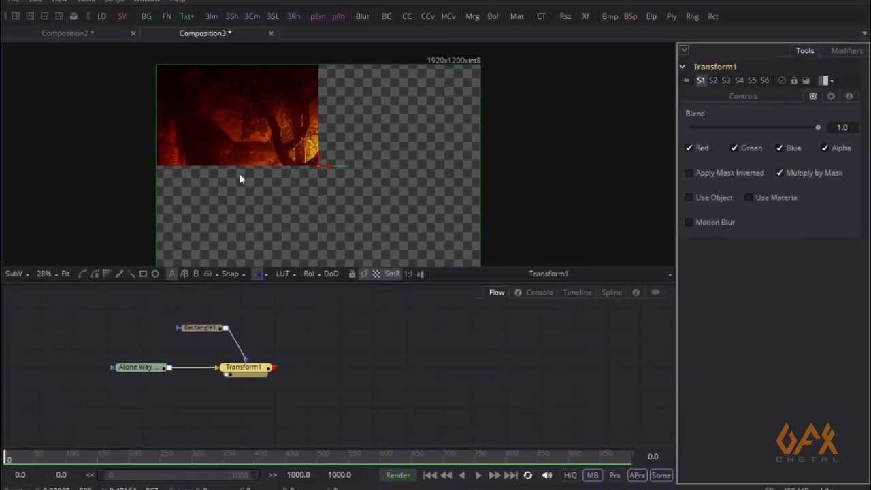
- Rotate Transform1 to about 46.7 degrees and set its edges to Mirror
{"action": "left_click", "coordinate": [243, 370]}
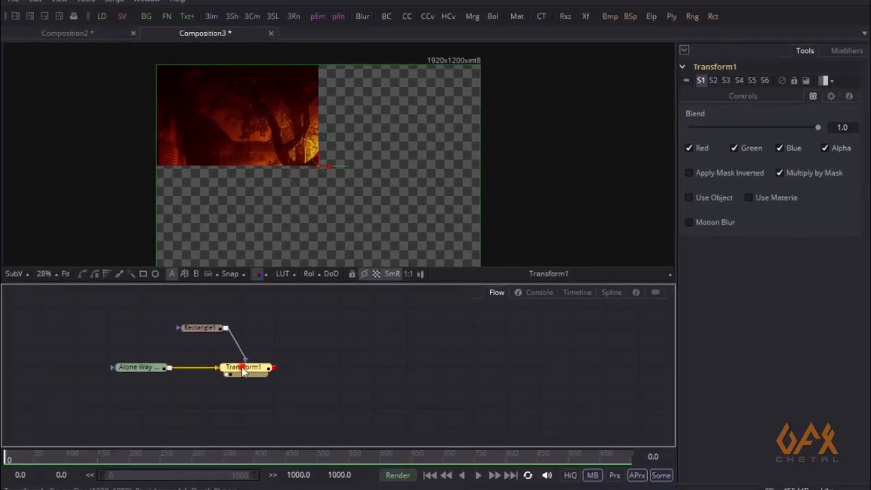
{"action": "left_click", "coordinate": [753, 96]}
{"action": "left_click_drag", "start_coordinate": [716, 261], "coordinate": [735, 261]}
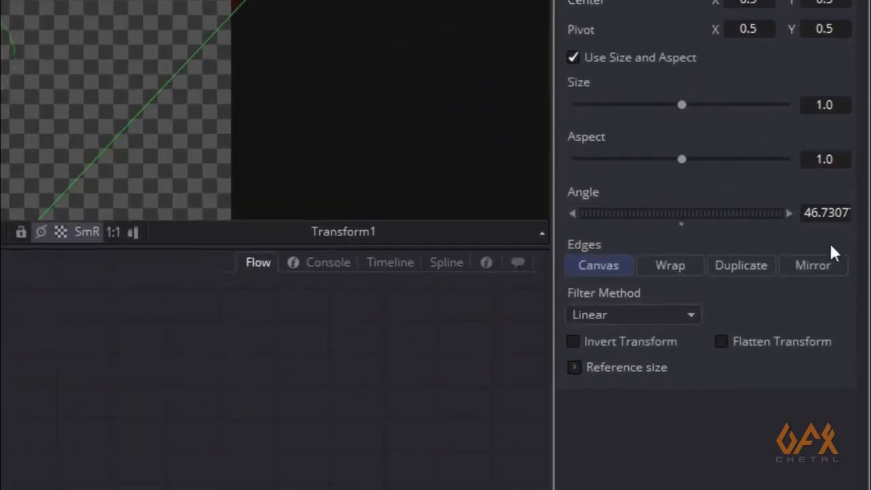
{"action": "left_click", "coordinate": [815, 267]}
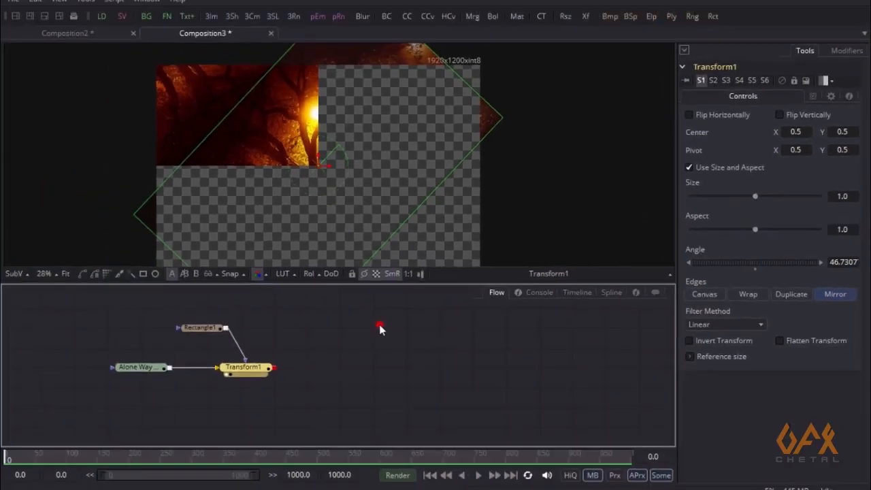
- Try a smaller Transform1 rotation of about 12.1 degrees and reset the angle to 0
{"action": "left_click", "coordinate": [380, 327]}
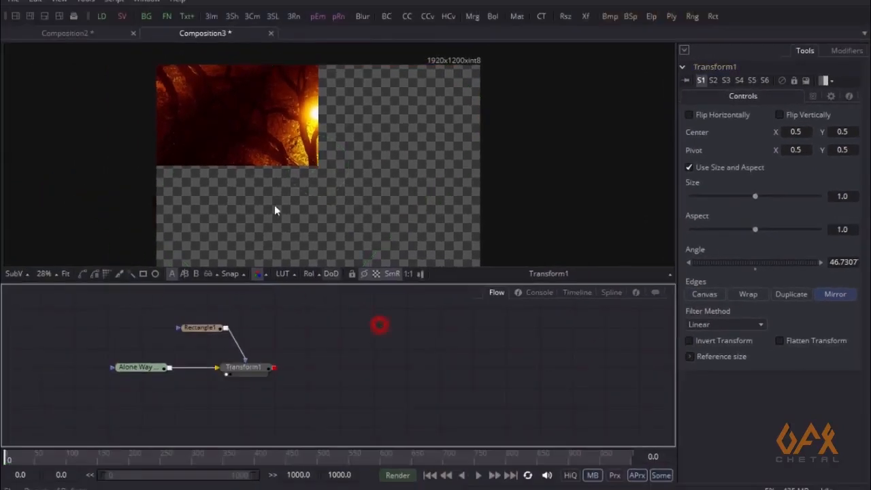
{"action": "left_click", "coordinate": [255, 368]}
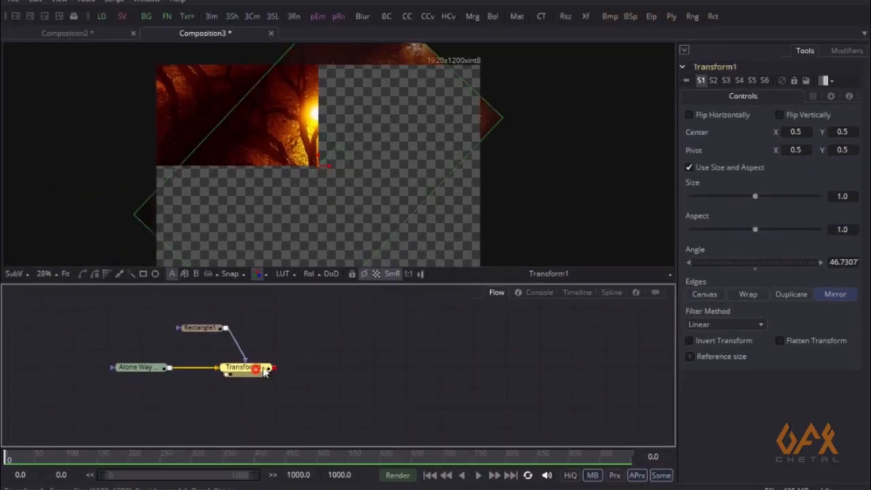
{"action": "left_click_drag", "start_coordinate": [739, 263], "coordinate": [727, 268]}
{"action": "left_click", "coordinate": [753, 270]}
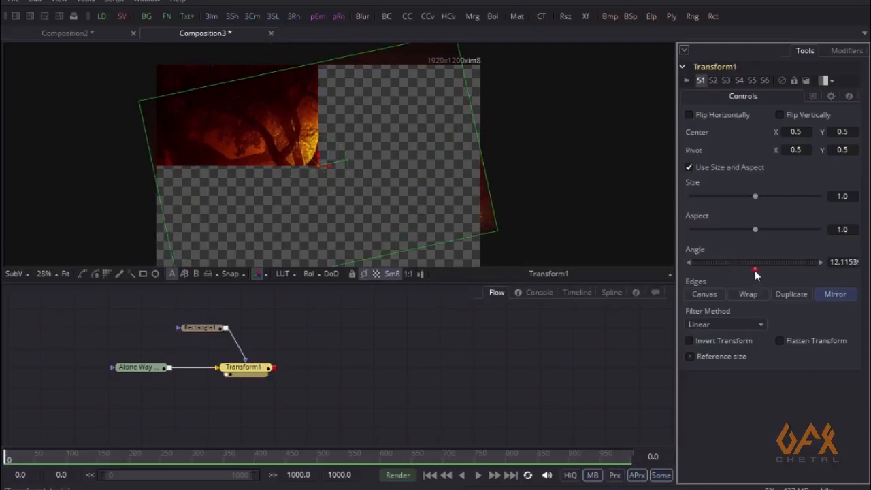
{"action": "left_click_drag", "start_coordinate": [380, 342], "coordinate": [344, 347]}
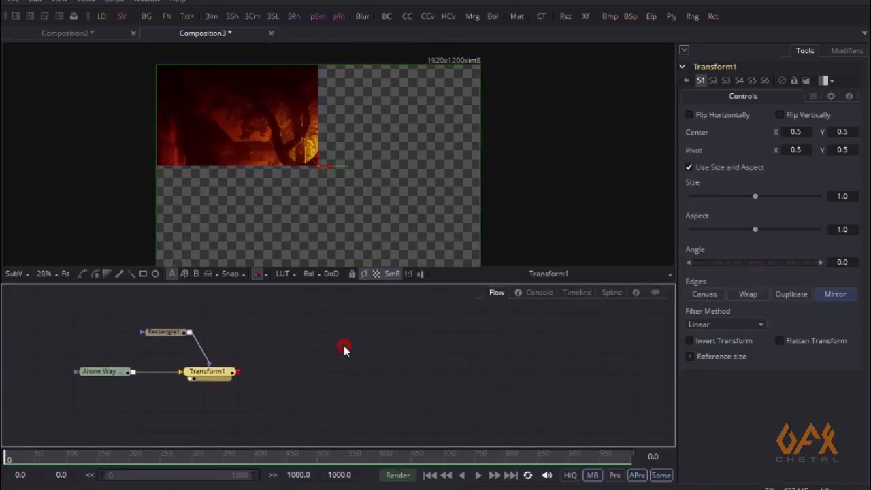
- Add a second Transform node fed by Transform1, show it in the viewer, and flip it horizontally
{"action": "left_click_drag", "start_coordinate": [588, 19], "coordinate": [307, 328]}
{"action": "left_click_drag", "start_coordinate": [238, 375], "coordinate": [311, 174]}
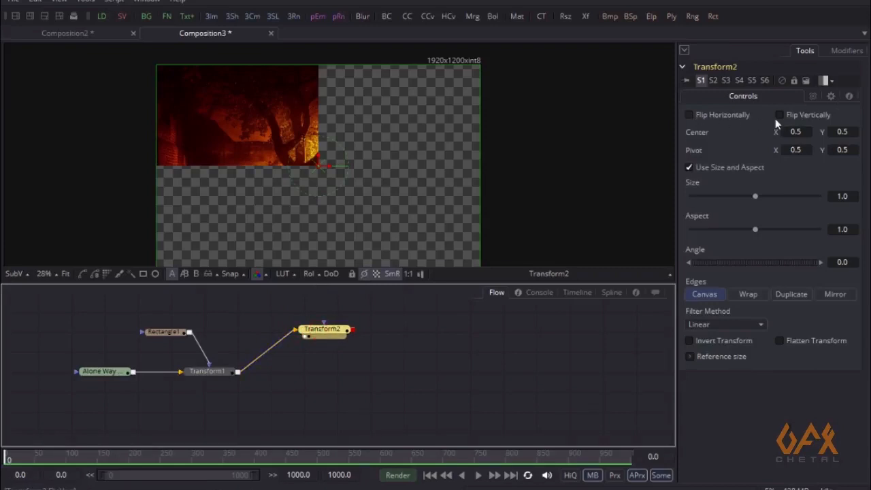
{"action": "left_click", "coordinate": [714, 115]}
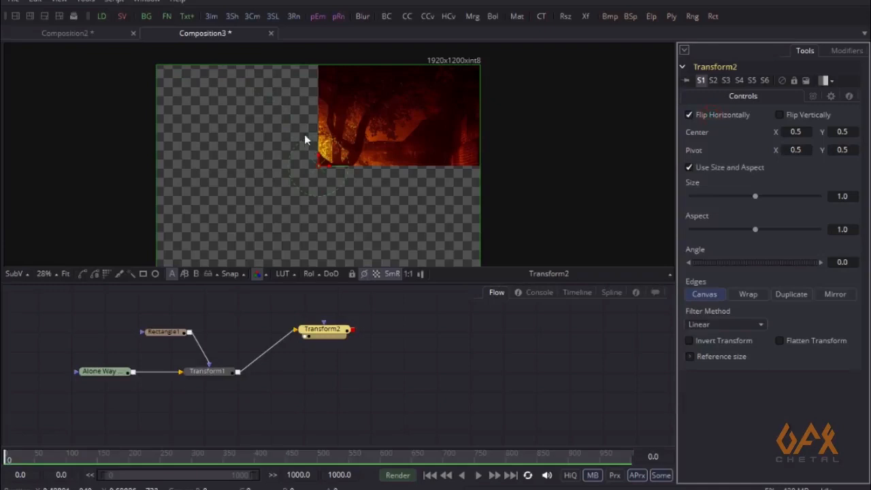
- Add a Merge node with Transform1 as background and Transform2 as foreground
{"action": "left_click_drag", "start_coordinate": [327, 336], "coordinate": [321, 325]}
{"action": "left_click", "coordinate": [336, 368]}
{"action": "left_click_drag", "start_coordinate": [473, 21], "coordinate": [338, 368]}
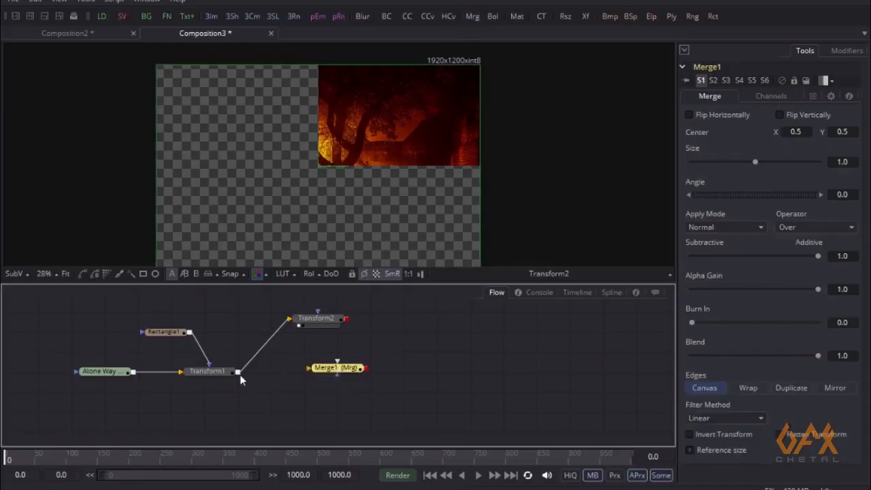
{"action": "left_click_drag", "start_coordinate": [238, 371], "coordinate": [310, 367]}
{"action": "left_click_drag", "start_coordinate": [346, 319], "coordinate": [337, 364]}
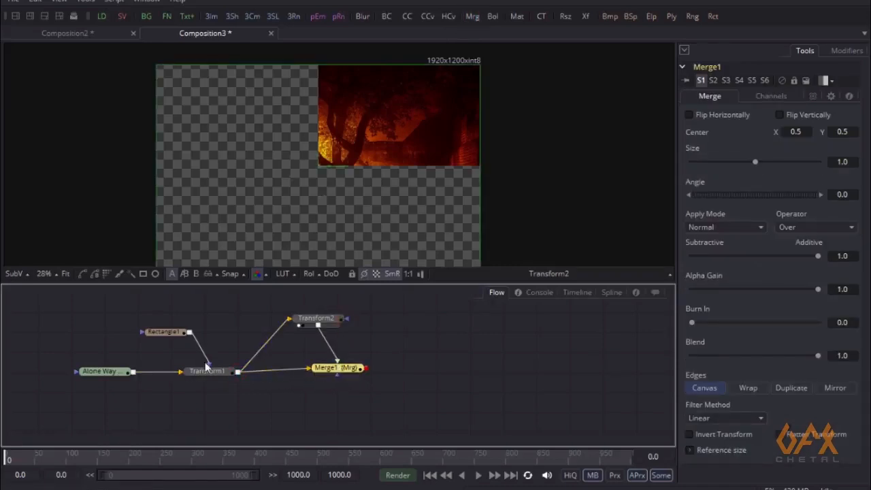
- Show Merge1 in the viewer and set Transform2's edges to Mirror
{"action": "left_click", "coordinate": [327, 368]}
{"action": "key", "text": "1"}
{"action": "left_click", "coordinate": [302, 338]}
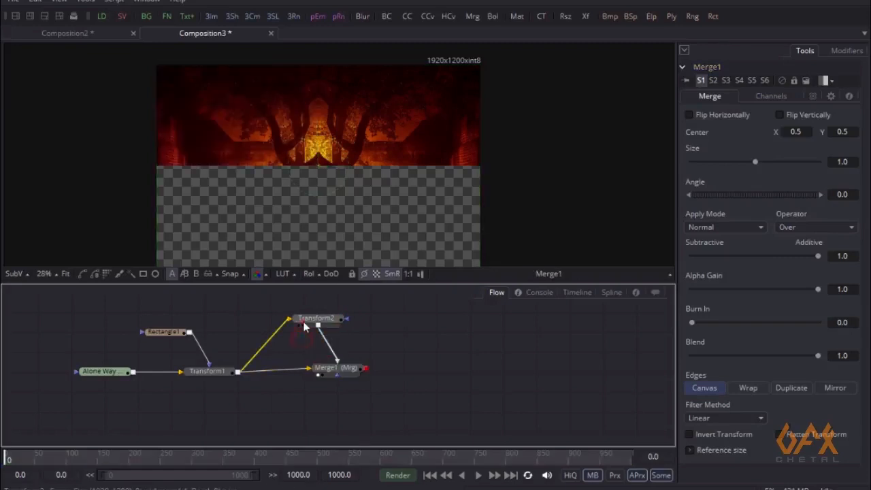
{"action": "left_click", "coordinate": [304, 325]}
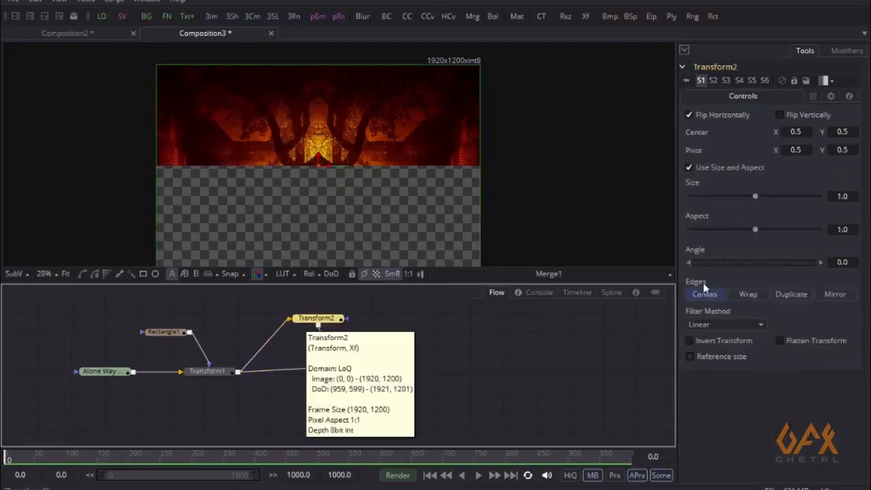
{"action": "left_click", "coordinate": [836, 294]}
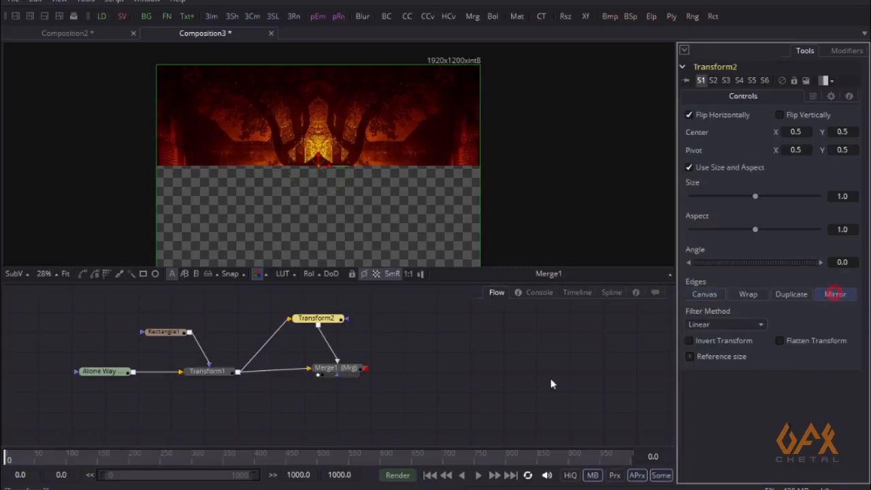
- Add a third Transform node fed by Merge1, show it in the viewer, and flip it vertically
{"action": "left_click_drag", "start_coordinate": [383, 340], "coordinate": [327, 345]}
{"action": "left_click", "coordinate": [363, 365]}
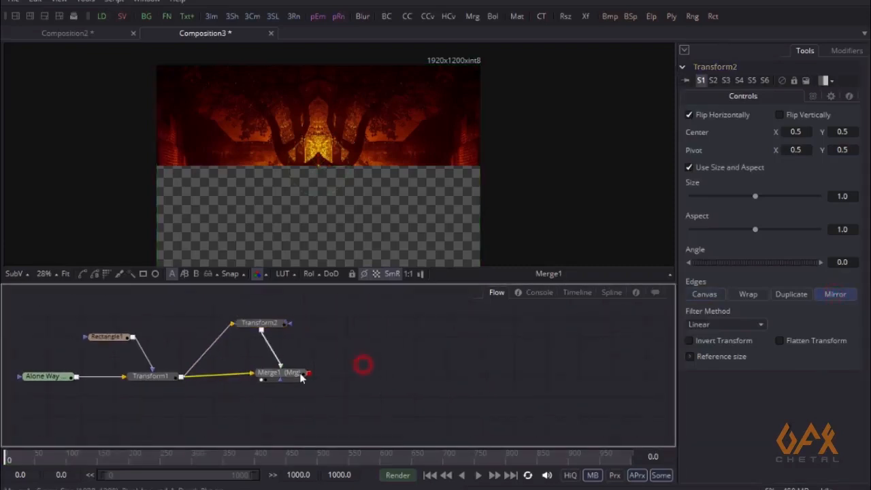
{"action": "left_click", "coordinate": [301, 374]}
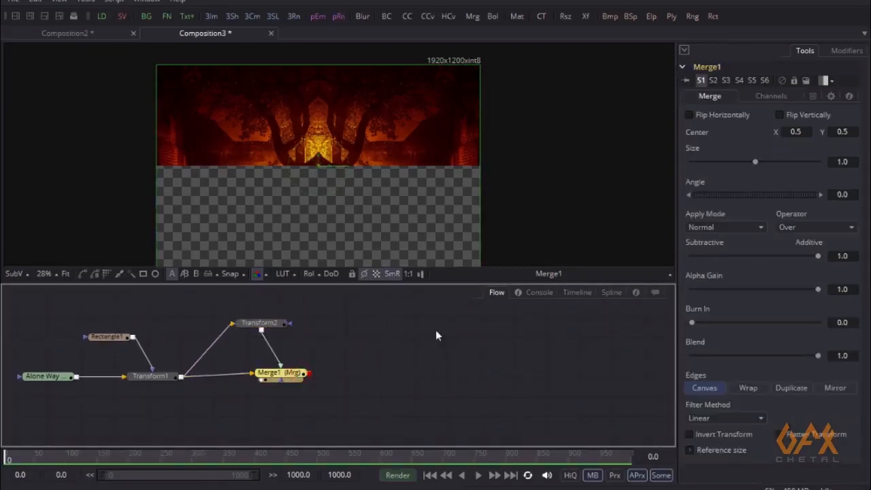
{"action": "left_click_drag", "start_coordinate": [587, 18], "coordinate": [373, 330]}
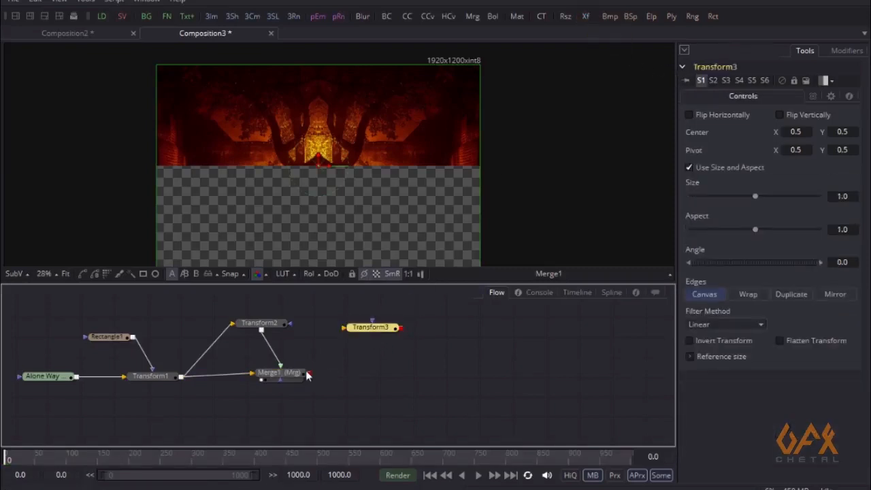
{"action": "left_click_drag", "start_coordinate": [309, 374], "coordinate": [389, 330]}
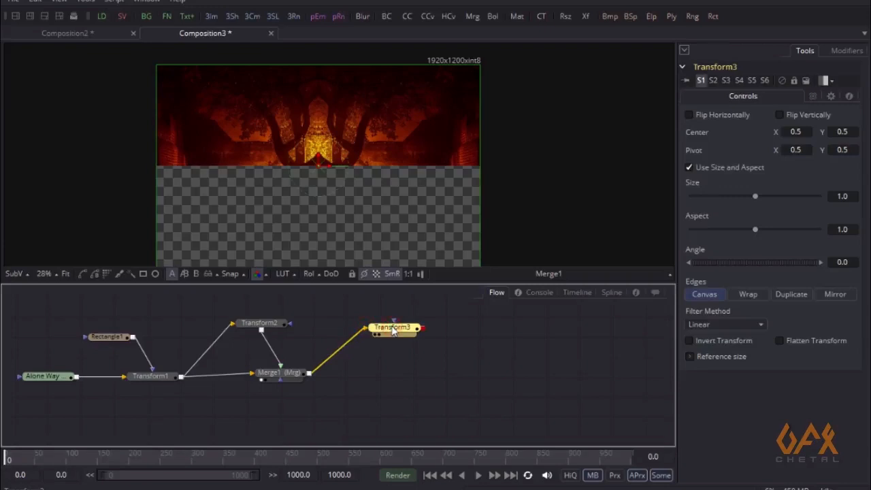
{"action": "left_click_drag", "start_coordinate": [400, 329], "coordinate": [400, 319]}
{"action": "left_click_drag", "start_coordinate": [391, 259], "coordinate": [392, 258]}
{"action": "left_click", "coordinate": [400, 329]}
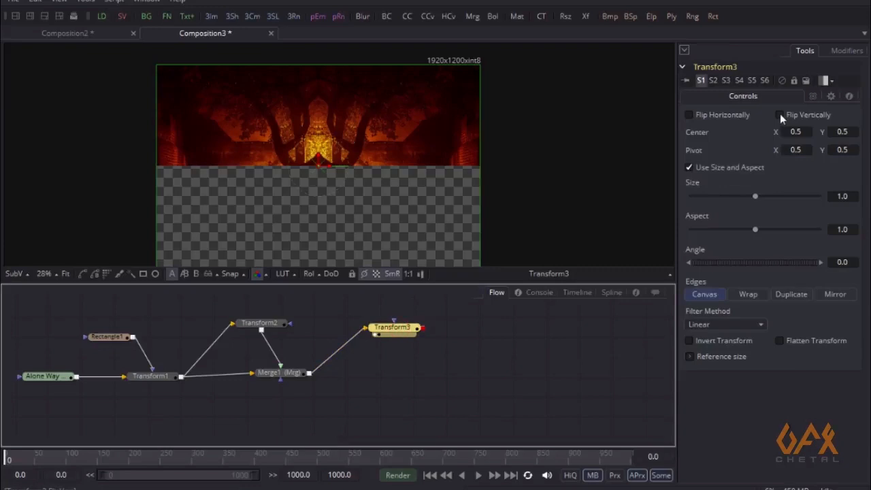
{"action": "left_click", "coordinate": [779, 114]}
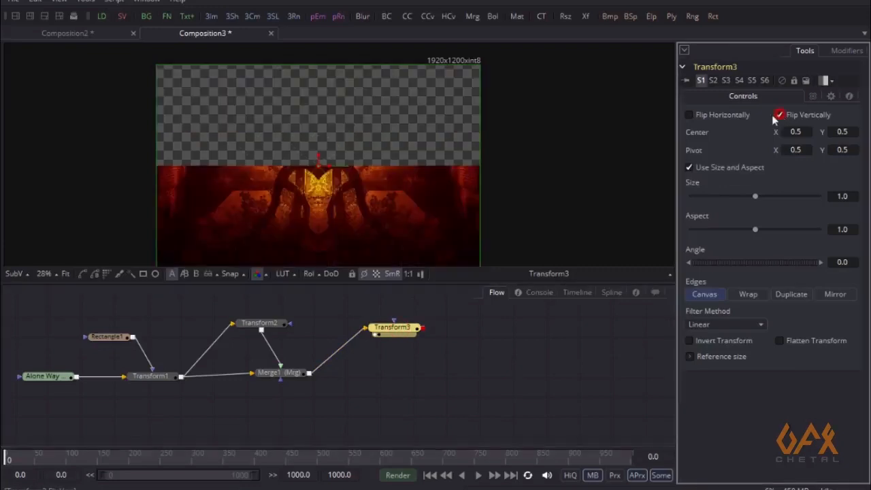
- Add a second Merge node combining Merge1 as background with Transform3 as foreground, and show it in the viewer
{"action": "left_click_drag", "start_coordinate": [394, 398], "coordinate": [363, 400]}
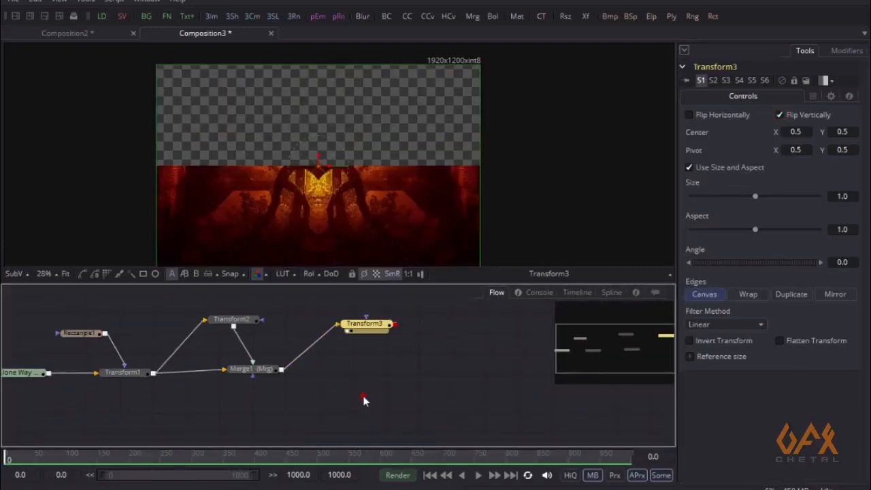
{"action": "left_click", "coordinate": [468, 17]}
{"action": "left_click", "coordinate": [365, 381]}
{"action": "left_click_drag", "start_coordinate": [281, 370], "coordinate": [338, 375]}
{"action": "left_click_drag", "start_coordinate": [396, 325], "coordinate": [368, 375]}
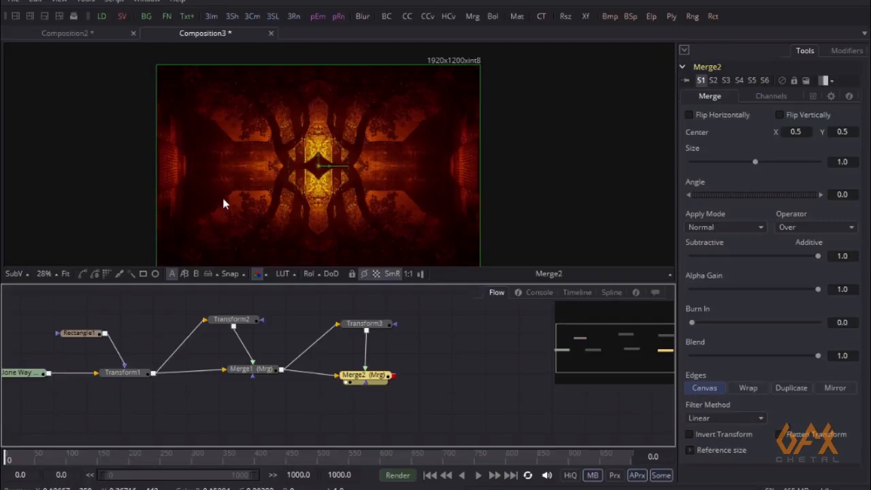
{"action": "left_click_drag", "start_coordinate": [257, 166], "coordinate": [226, 181]}
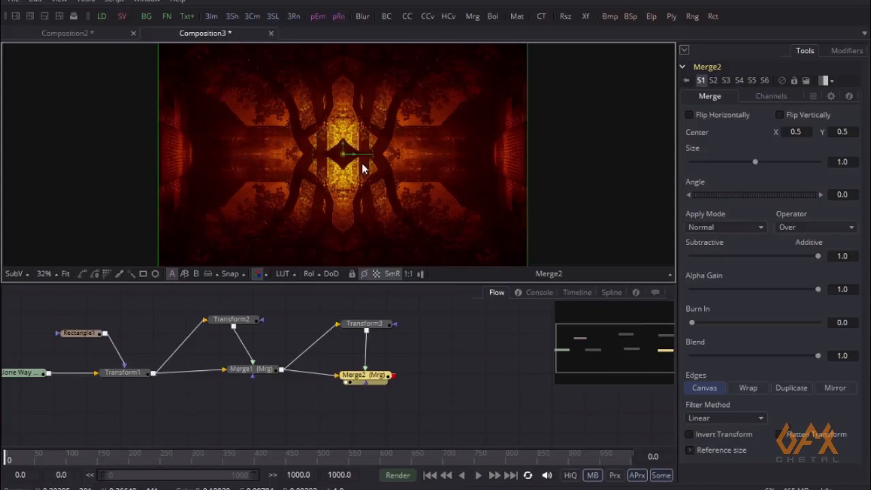
- Set Transform3's edges to Mirror
{"action": "left_click", "coordinate": [91, 404]}
{"action": "left_click", "coordinate": [118, 376]}
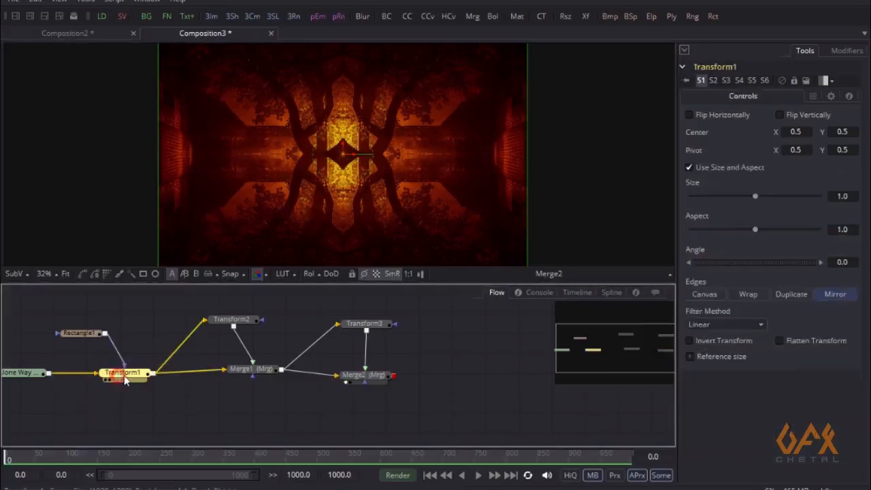
{"action": "left_click", "coordinate": [383, 326]}
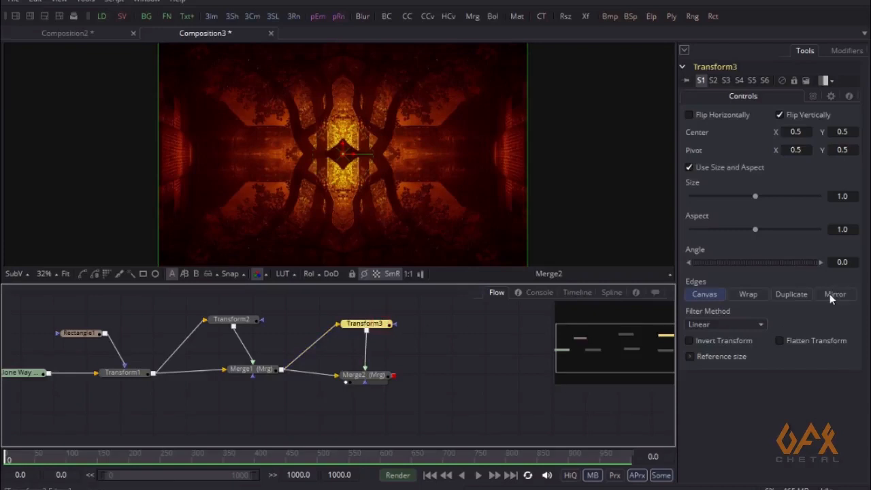
{"action": "left_click", "coordinate": [832, 294]}
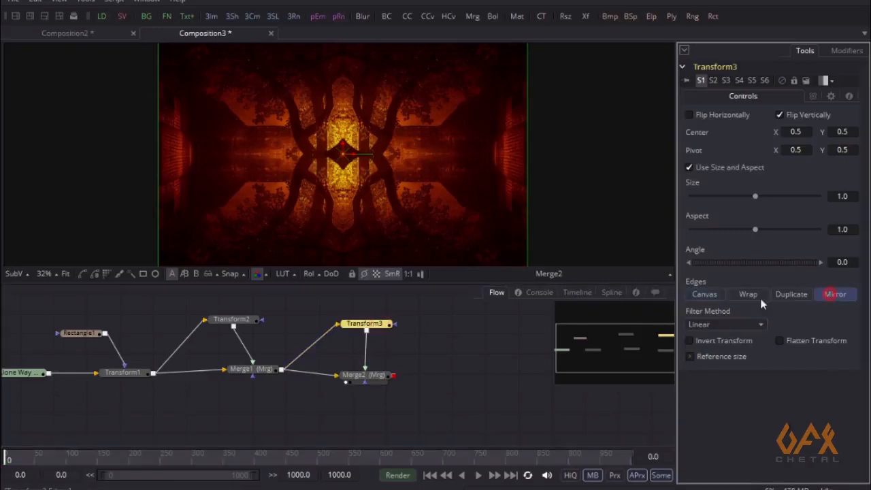
- Try rotating Transform1 to about 5.2 degrees, then reset its angle to 0
{"action": "left_click", "coordinate": [123, 375]}
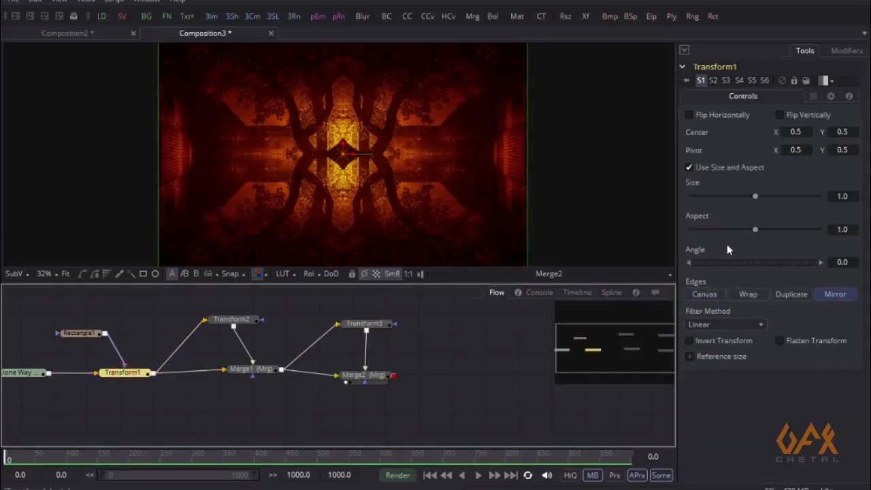
{"action": "left_click_drag", "start_coordinate": [725, 262], "coordinate": [727, 266]}
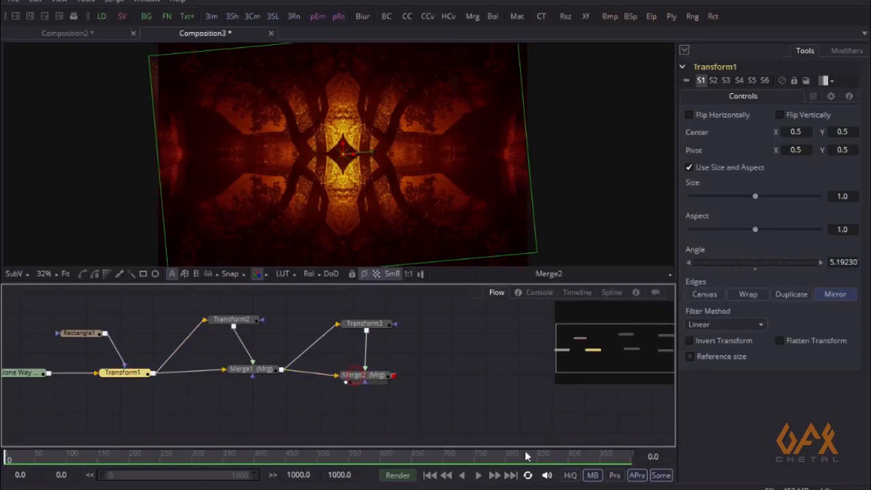
{"action": "double_click", "coordinate": [756, 268]}
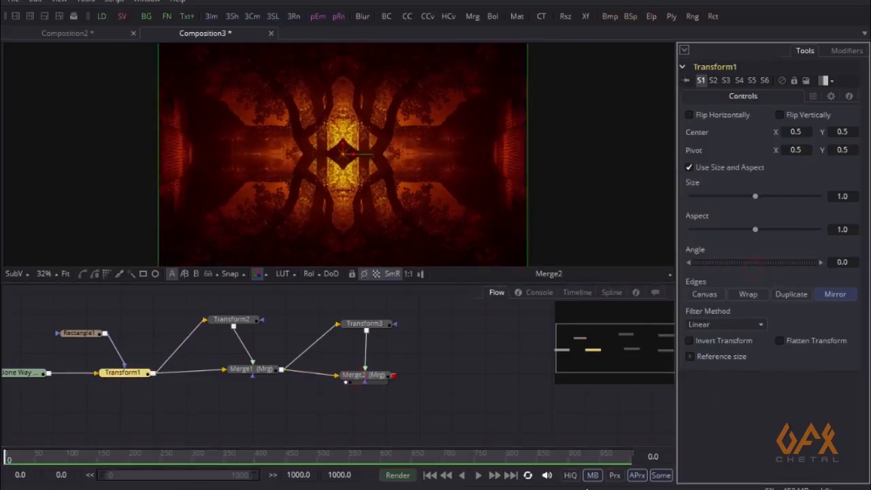
- Turn on HiQ and turn off APrx, then try rotating Transform1 again and return its angle to 0
{"action": "left_click", "coordinate": [570, 475]}
{"action": "left_click", "coordinate": [637, 475]}
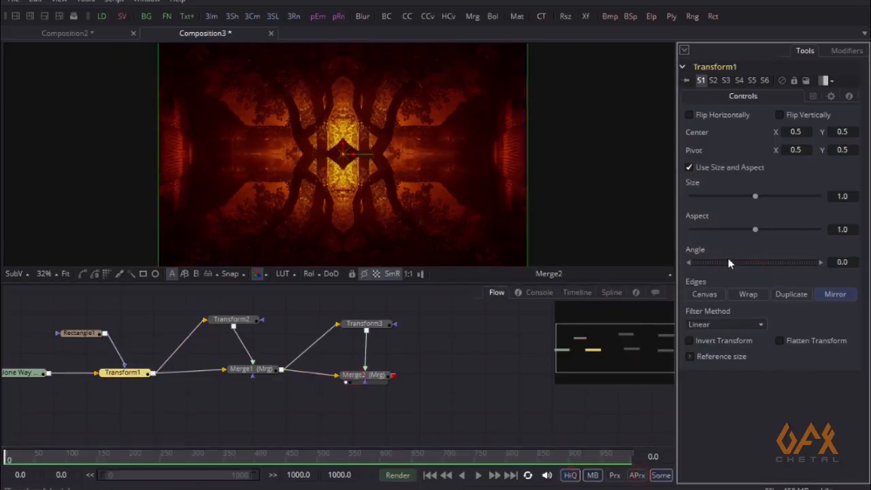
{"action": "left_click_drag", "start_coordinate": [721, 262], "coordinate": [752, 272]}
{"action": "left_click_drag", "start_coordinate": [367, 366], "coordinate": [350, 376]}
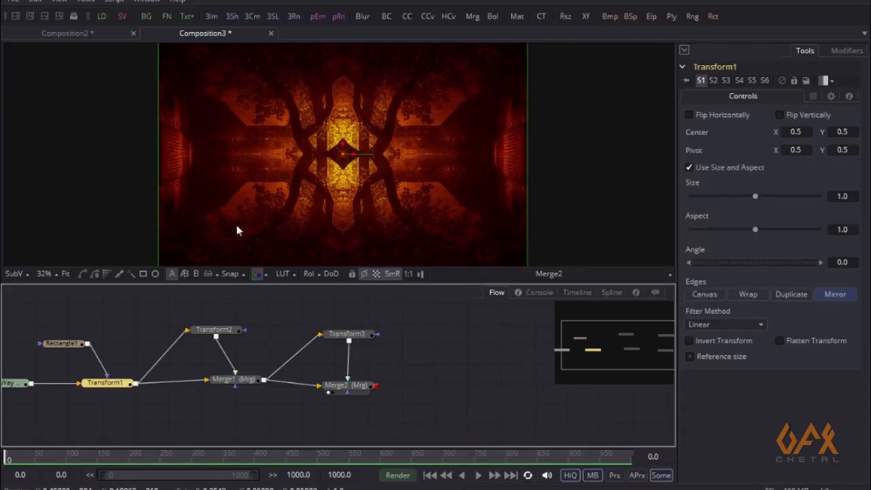
- In Composition2, check the Transform1 settings and set Transform6's size to about 0.61
{"action": "left_click", "coordinate": [71, 34]}
{"action": "left_click_drag", "start_coordinate": [529, 419], "coordinate": [427, 415]}
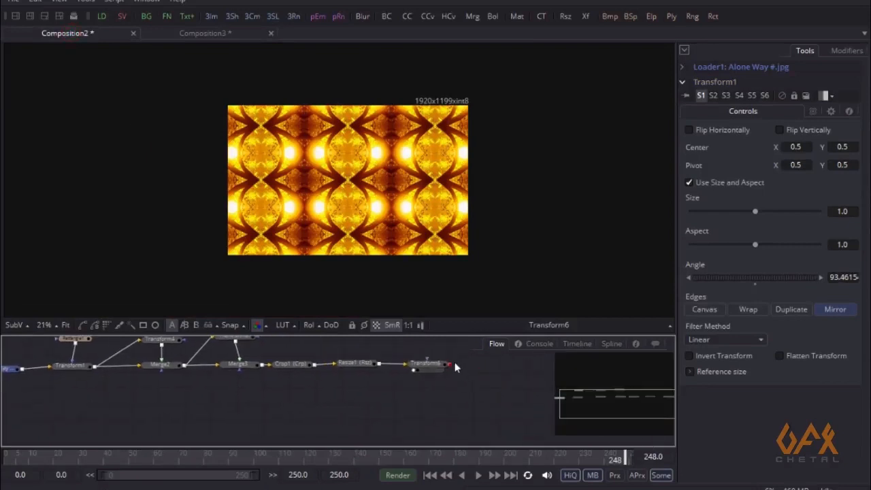
{"action": "left_click", "coordinate": [69, 366]}
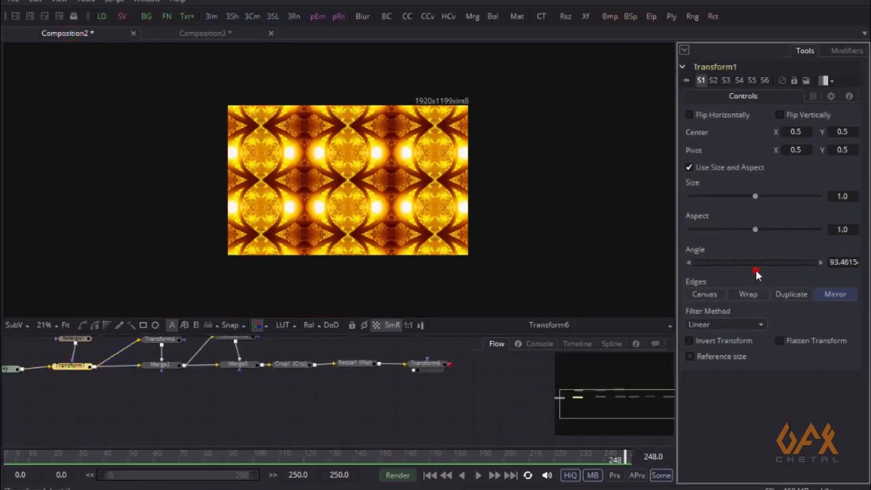
{"action": "left_click", "coordinate": [426, 364]}
{"action": "left_click_drag", "start_coordinate": [715, 196], "coordinate": [731, 199]}
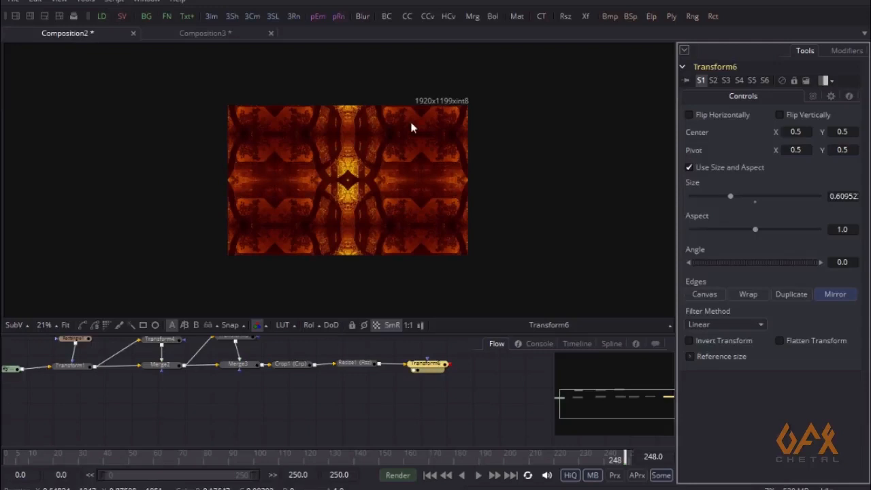
- Return to Composition3 and add a Crop node after Merge2
{"action": "left_click", "coordinate": [197, 33]}
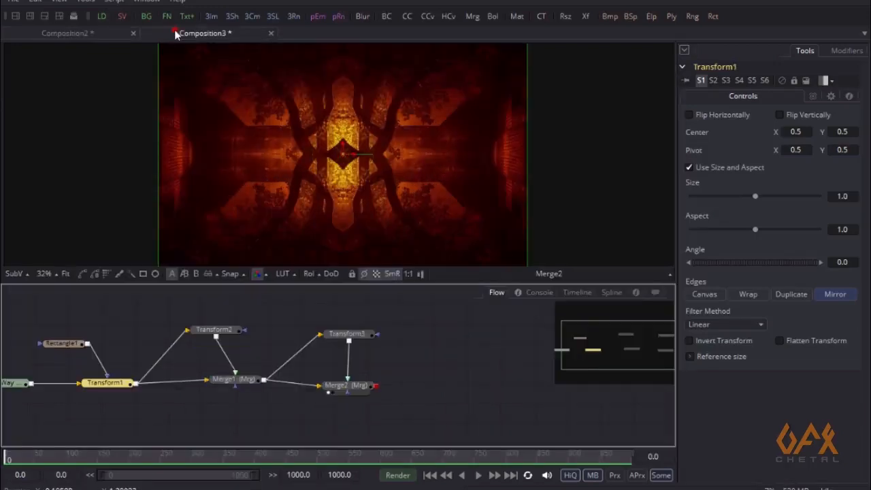
{"action": "left_click_drag", "start_coordinate": [375, 408], "coordinate": [352, 378]}
{"action": "left_click", "coordinate": [344, 357]}
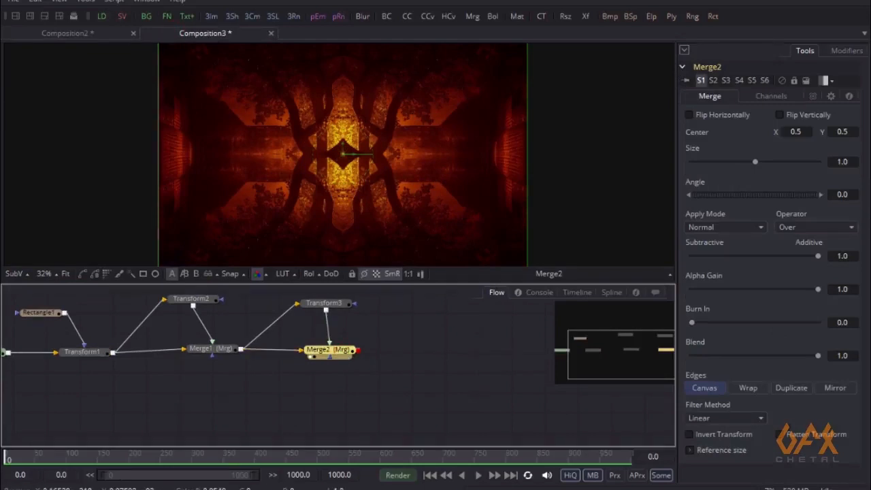
{"action": "left_click", "coordinate": [85, 2]}
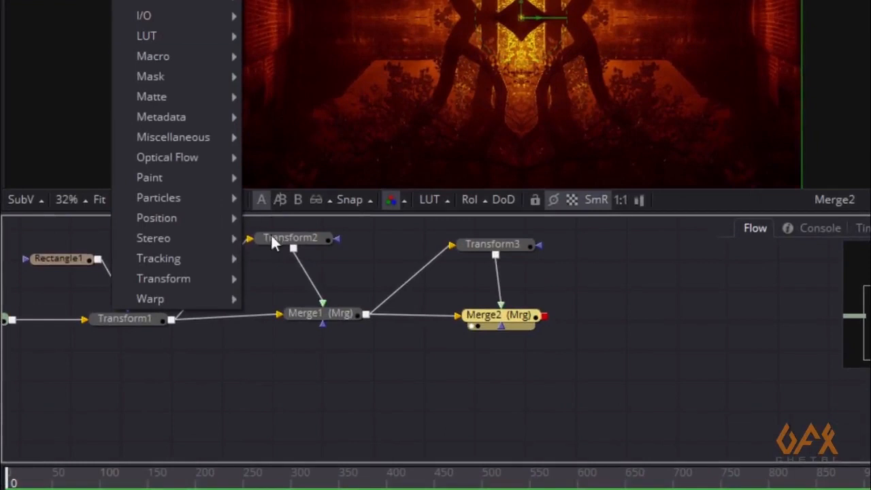
{"action": "mouse_move", "coordinate": [209, 279]}
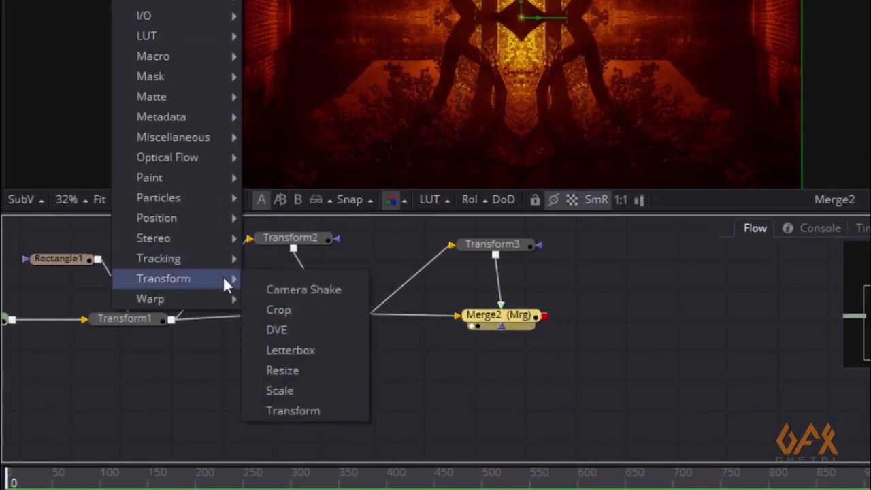
{"action": "left_click", "coordinate": [290, 310]}
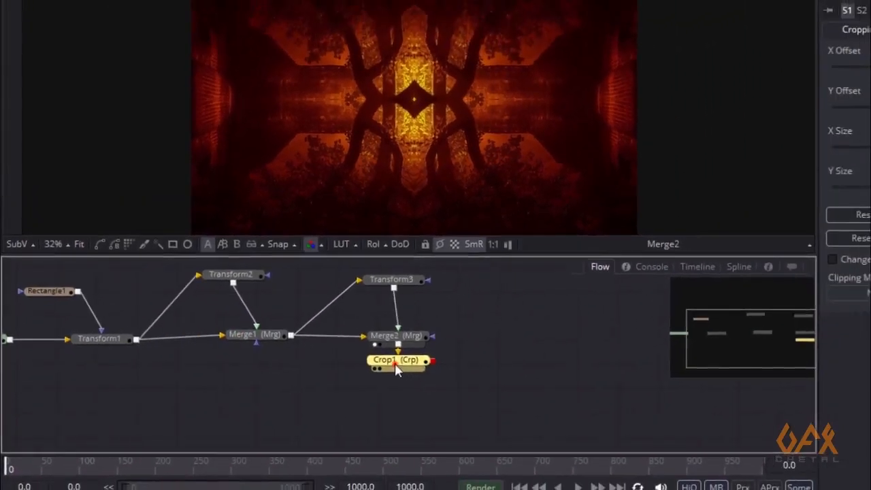
- Move the Crop node in line beyond Merge2 and show its output in the viewer
{"action": "left_click_drag", "start_coordinate": [500, 348], "coordinate": [690, 322]}
{"action": "left_click_drag", "start_coordinate": [451, 354], "coordinate": [451, 359]}
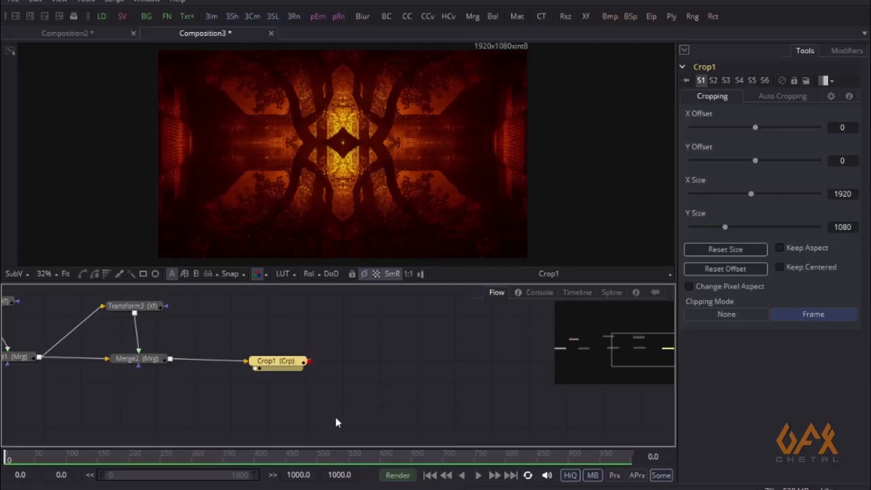
{"action": "left_click_drag", "start_coordinate": [329, 385], "coordinate": [285, 379]}
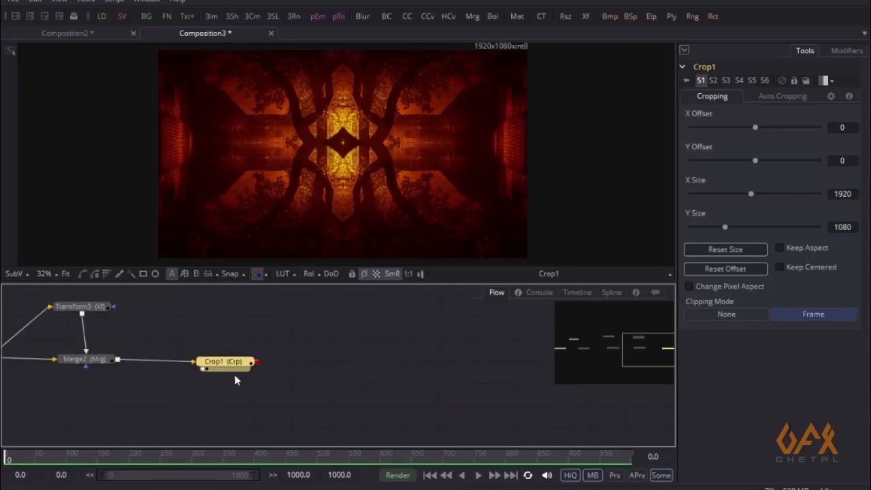
{"action": "left_click_drag", "start_coordinate": [234, 371], "coordinate": [226, 372]}
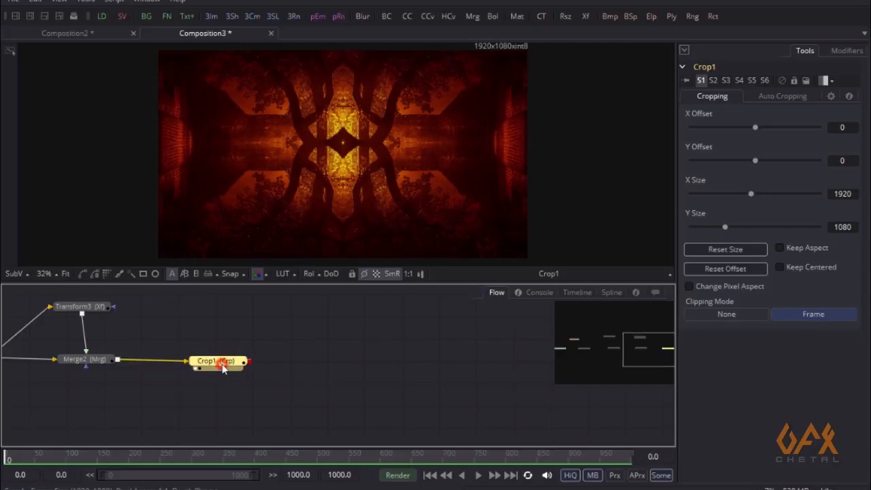
- Add expression fields to Crop1's X Size and Y Size and turn on Keep Centered
{"action": "mouse_move", "coordinate": [215, 367]}
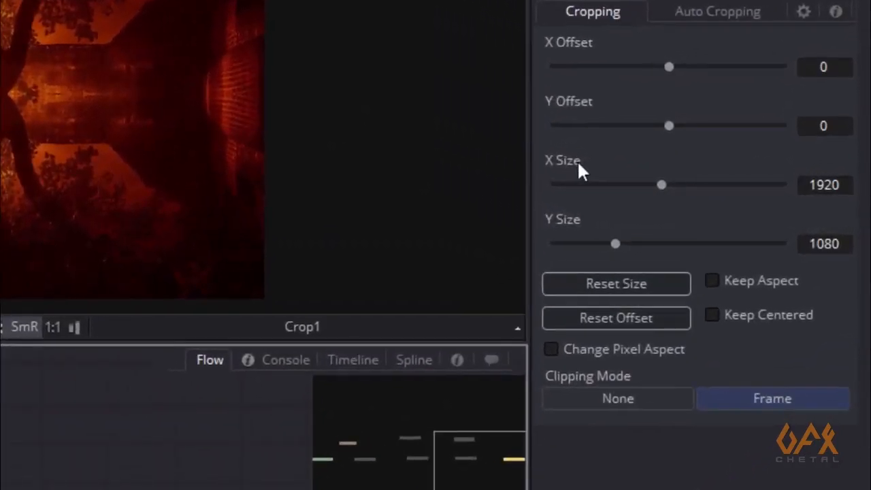
{"action": "right_click", "coordinate": [577, 164]}
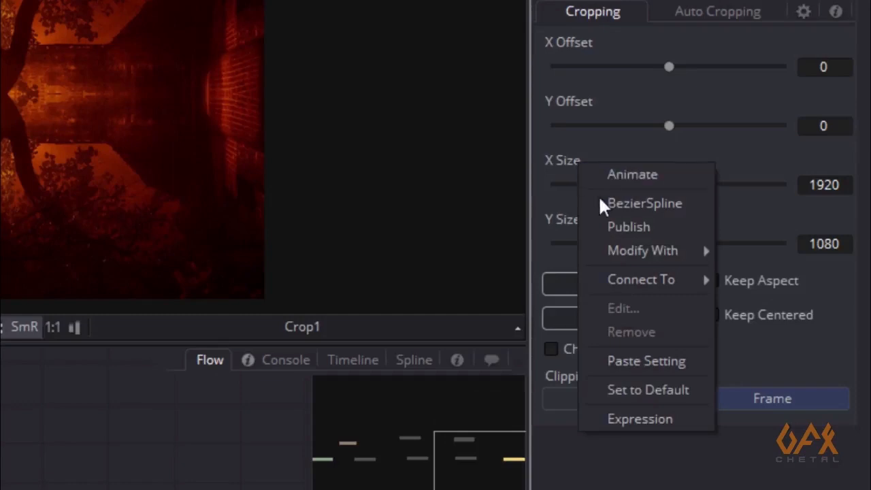
{"action": "left_click", "coordinate": [640, 417]}
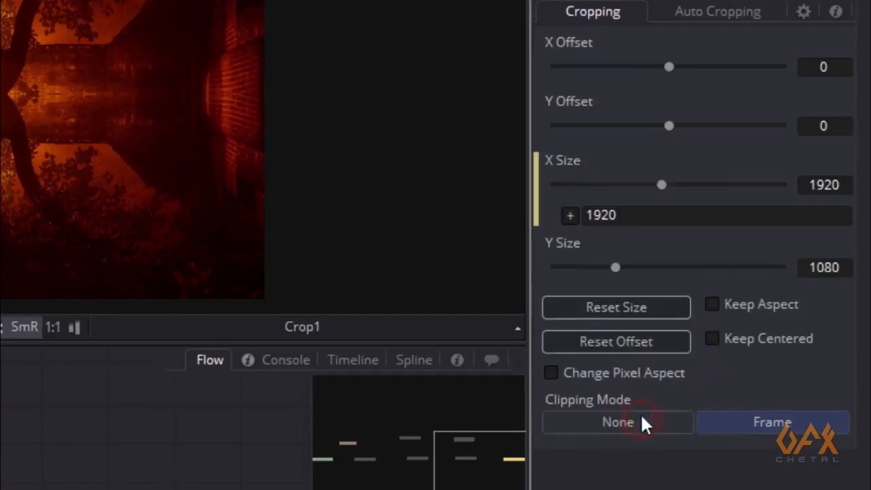
{"action": "right_click", "coordinate": [563, 249]}
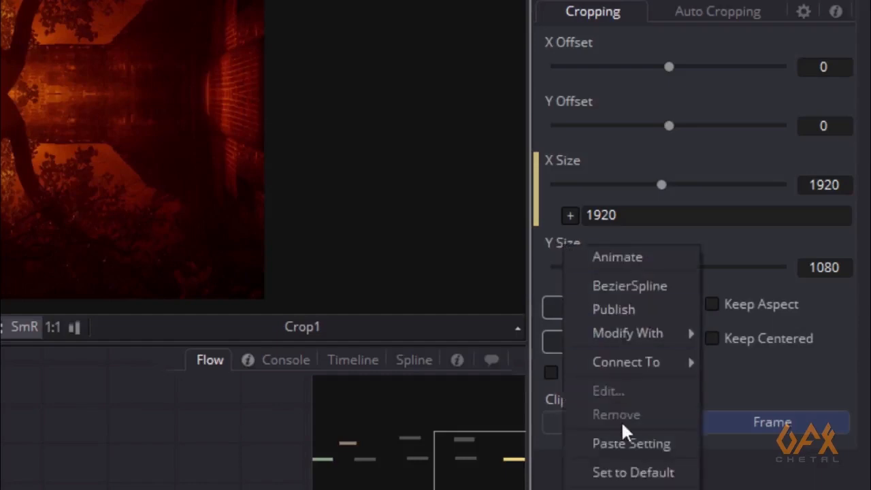
{"action": "left_click", "coordinate": [602, 486]}
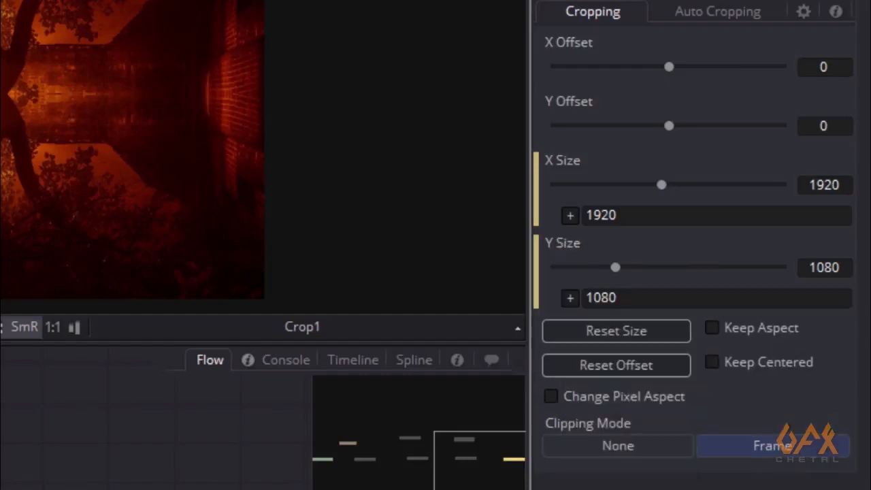
{"action": "left_click", "coordinate": [712, 362]}
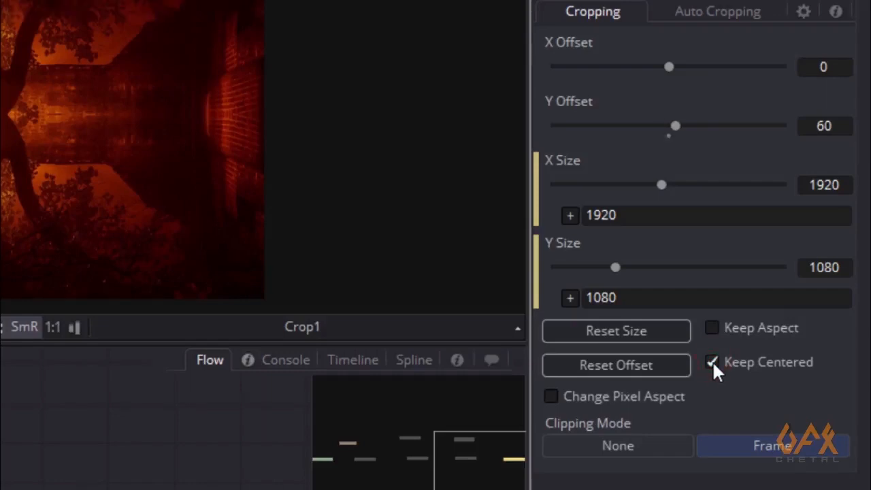
- Set Crop1's X Size expression to Input.Width and its Y Size expression to Input.Height
{"action": "left_click_drag", "start_coordinate": [644, 215], "coordinate": [589, 205]}
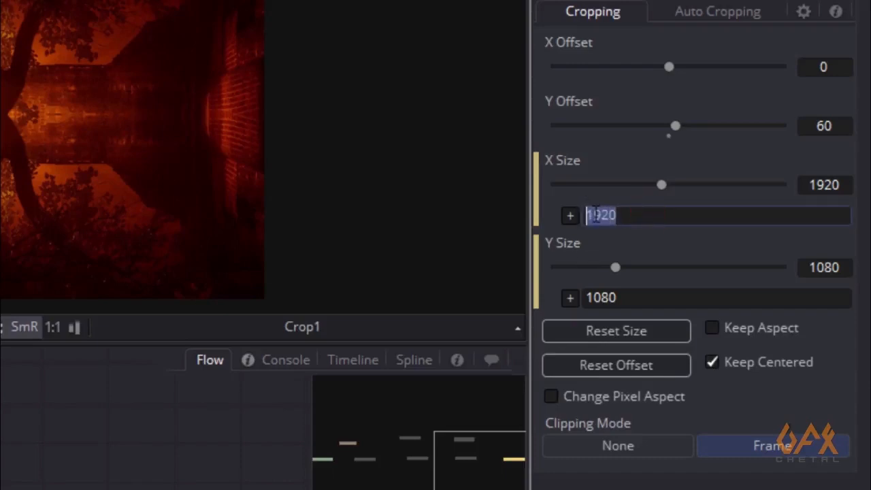
{"action": "key", "text": "BackSpace"}
{"action": "type", "text": "In"}
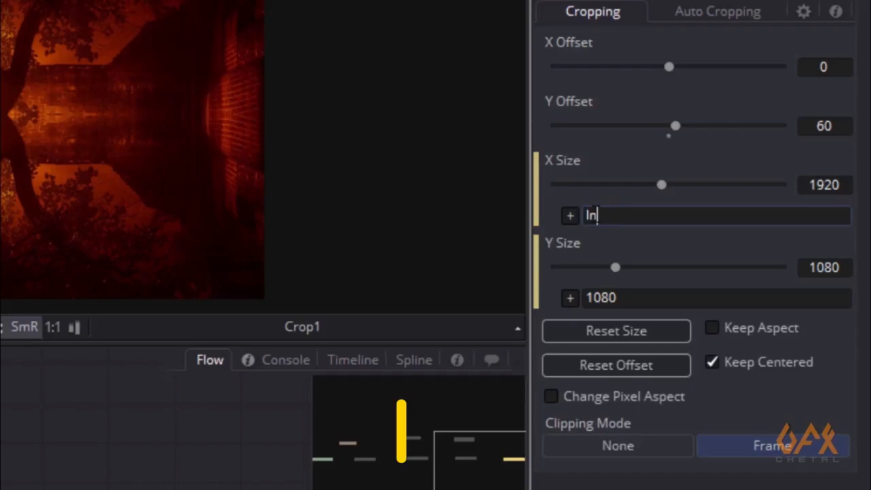
{"action": "type", "text": "put"}
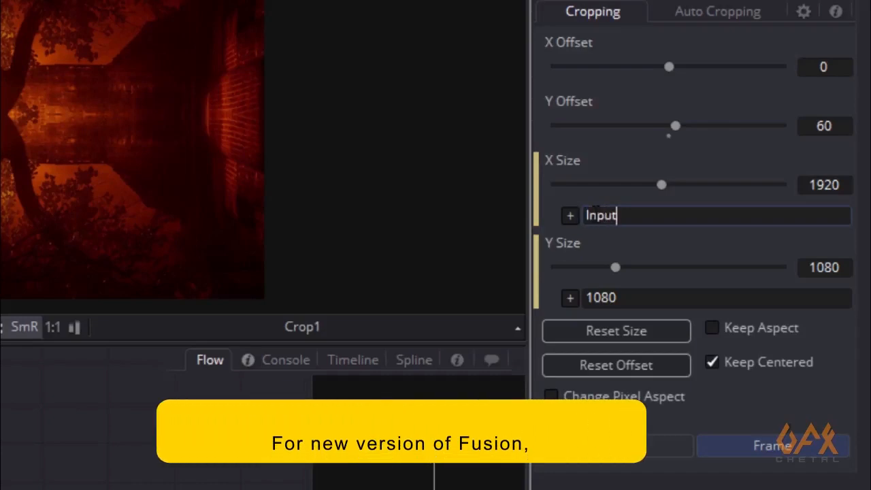
{"action": "type", "text": ".W"}
{"action": "type", "text": "th"}
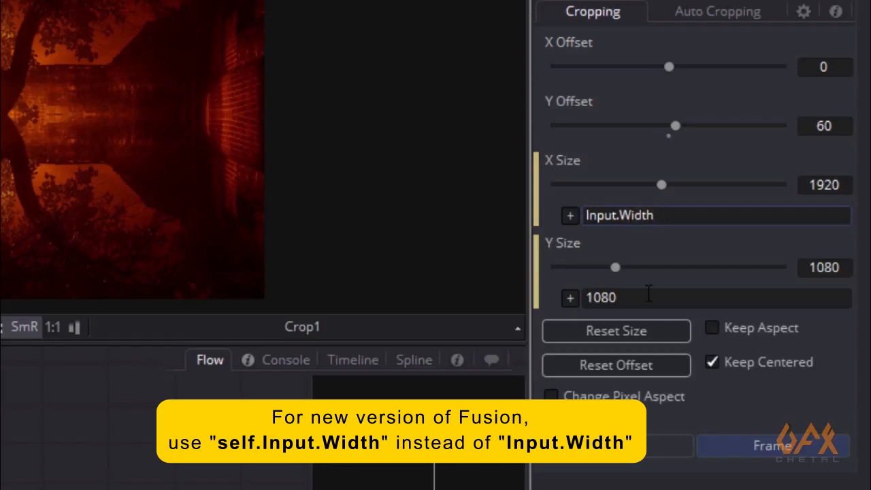
{"action": "left_click_drag", "start_coordinate": [643, 296], "coordinate": [578, 292]}
{"action": "type", "text": "Input.Height"}
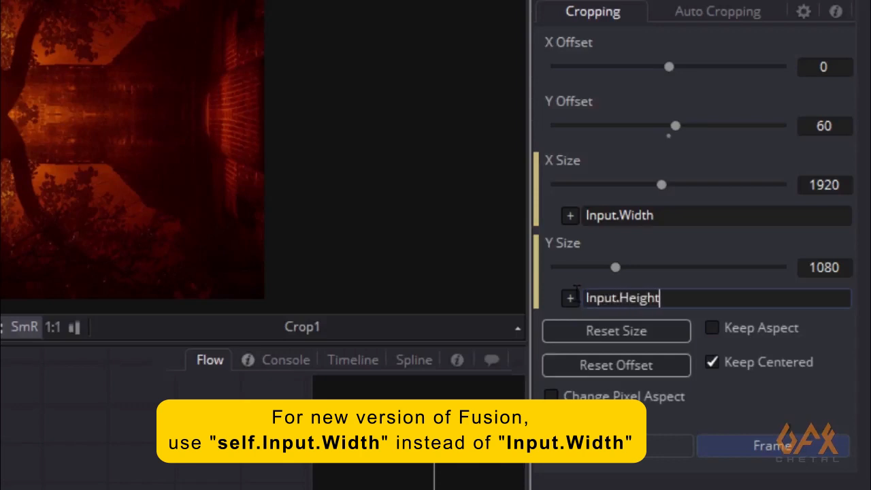
{"action": "key", "text": "Return"}
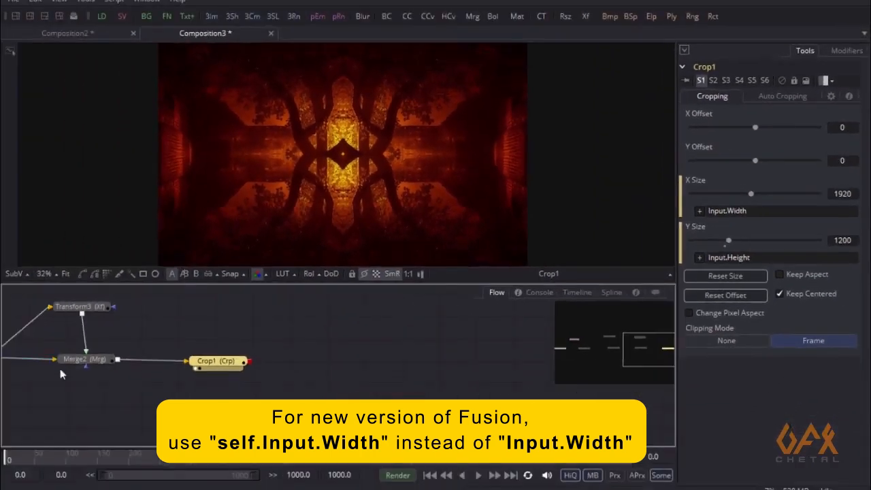
- Show Merge2's output in the viewer and review Crop1's size expressions
{"action": "left_click_drag", "start_coordinate": [187, 366], "coordinate": [420, 147]}
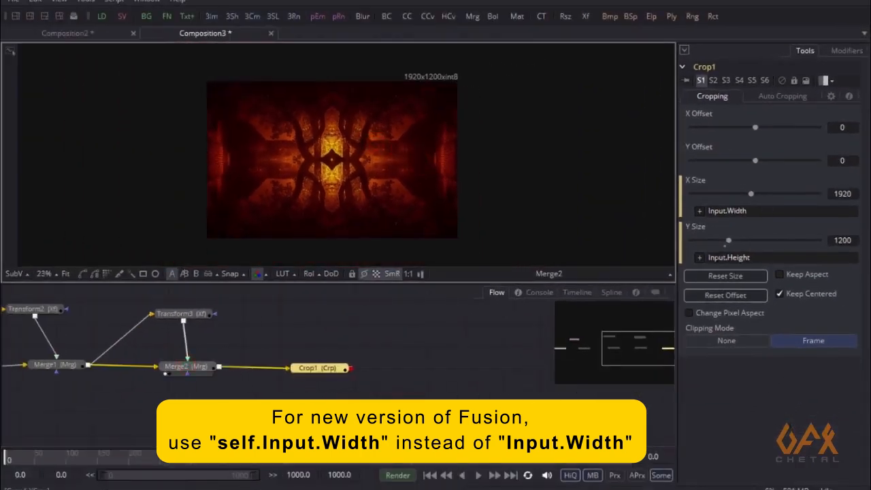
{"action": "left_click_drag", "start_coordinate": [341, 359], "coordinate": [187, 346]}
{"action": "left_click", "coordinate": [187, 347]}
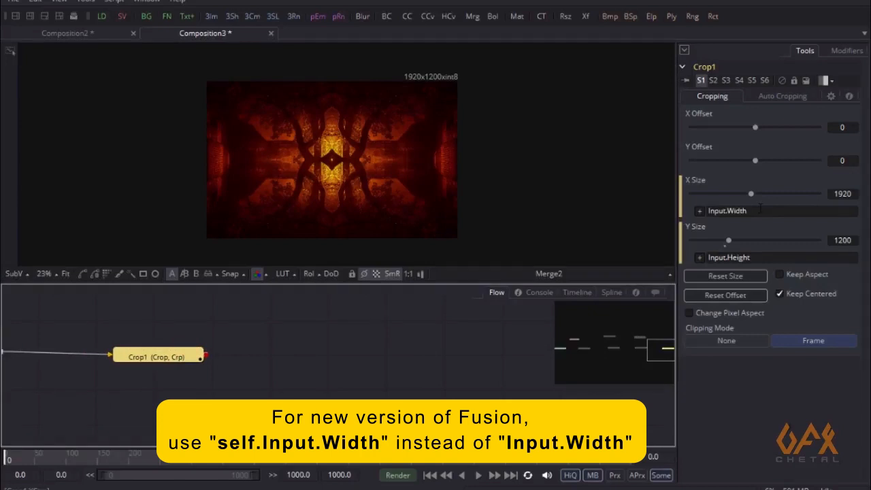
{"action": "left_click", "coordinate": [759, 210]}
{"action": "left_click_drag", "start_coordinate": [202, 348], "coordinate": [157, 345]}
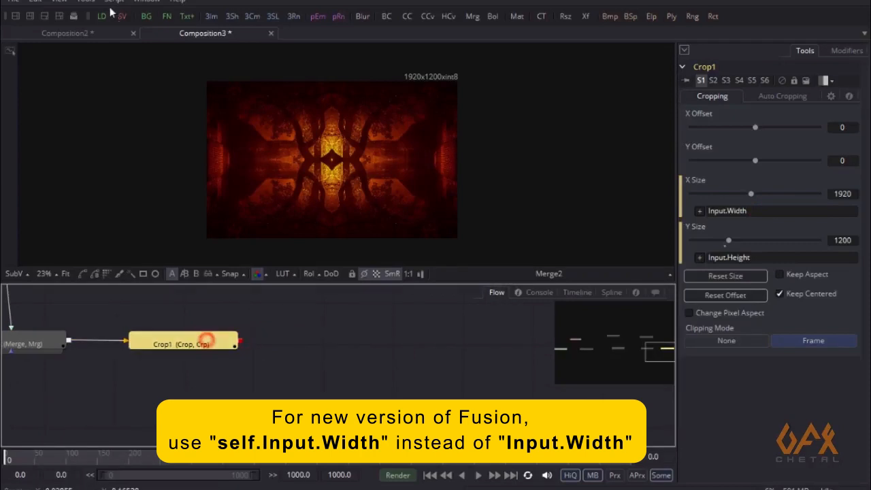
- Add a Resize node after Crop1 and show its output in the viewer
{"action": "left_click", "coordinate": [85, 1]}
{"action": "mouse_move", "coordinate": [149, 323]}
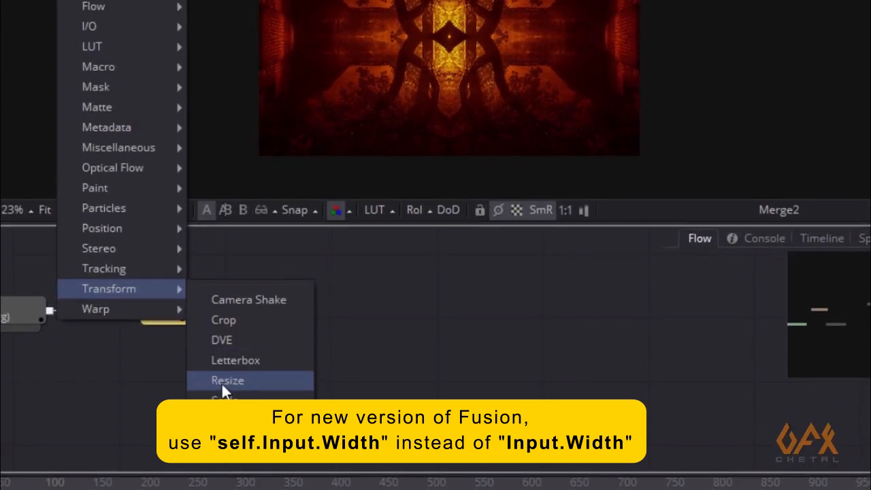
{"action": "left_click", "coordinate": [221, 381]}
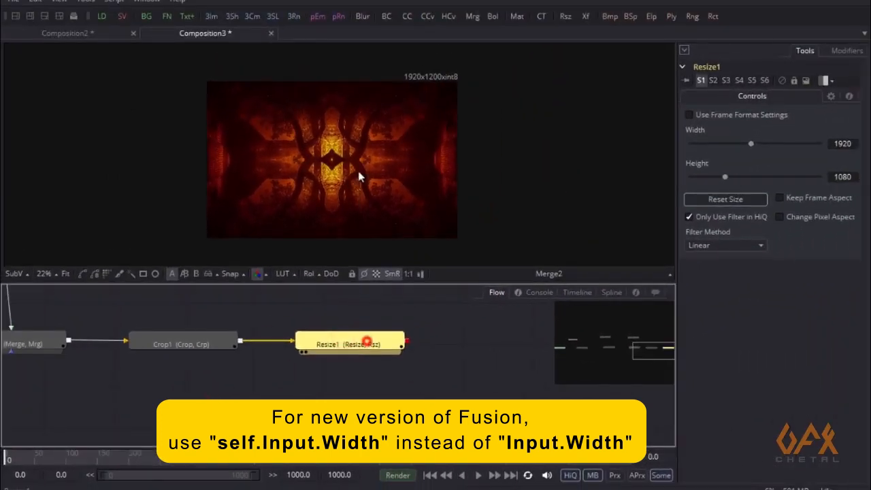
{"action": "left_click_drag", "start_coordinate": [367, 340], "coordinate": [359, 171]}
{"action": "left_click", "coordinate": [350, 340]}
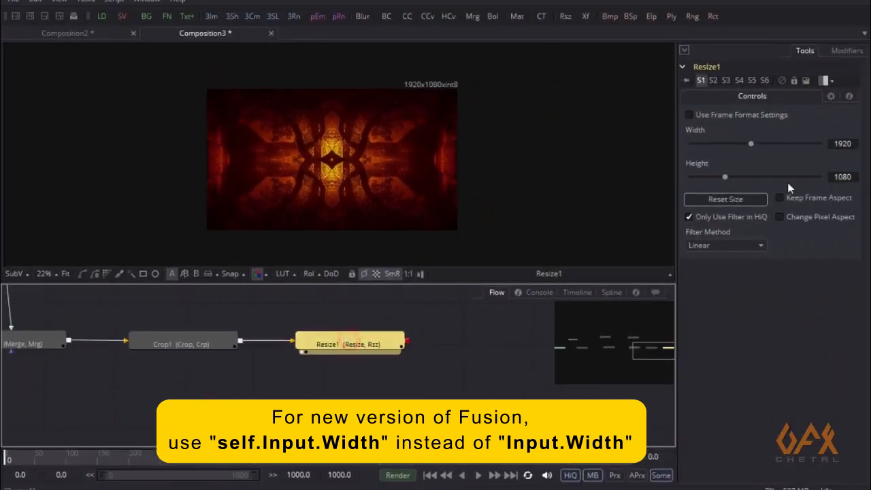
- Add expression fields to Resize1's Width and Height
{"action": "right_click", "coordinate": [704, 132]}
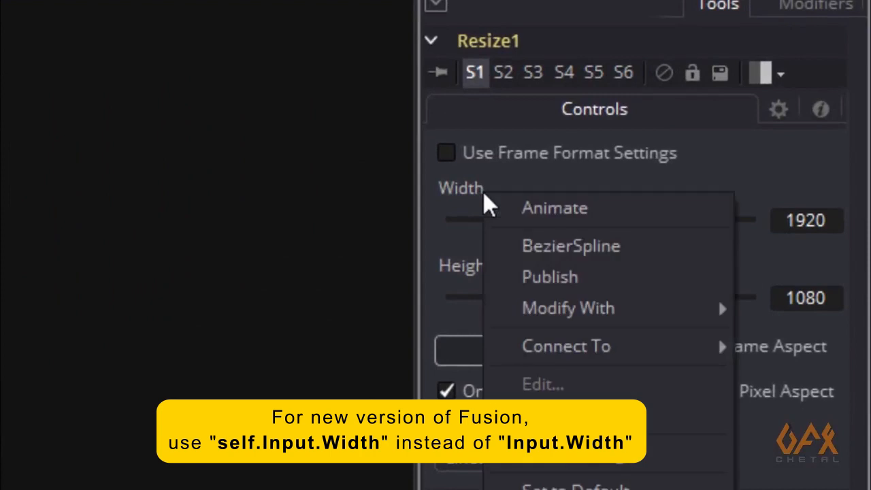
{"action": "left_click", "coordinate": [544, 454]}
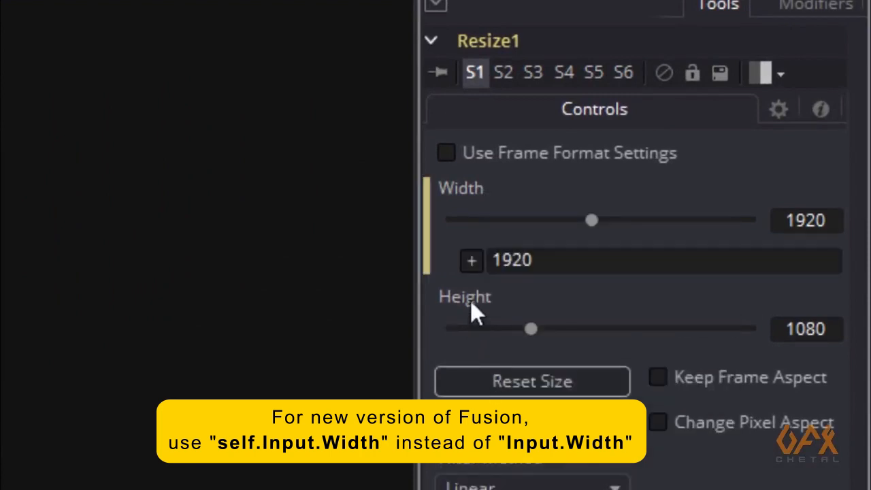
{"action": "right_click", "coordinate": [470, 300]}
{"action": "left_click", "coordinate": [530, 488]}
- Set Resize1's Width expression to Input.Width and its Height expression to Input.Height
{"action": "double_click", "coordinate": [556, 259]}
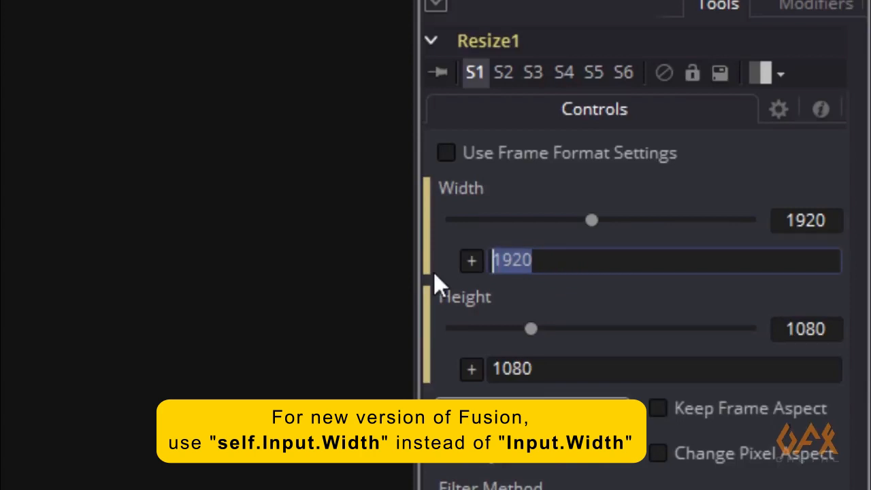
{"action": "type", "text": "Ino"}
{"action": "key", "text": "BackSpace"}
{"action": "type", "text": "put."}
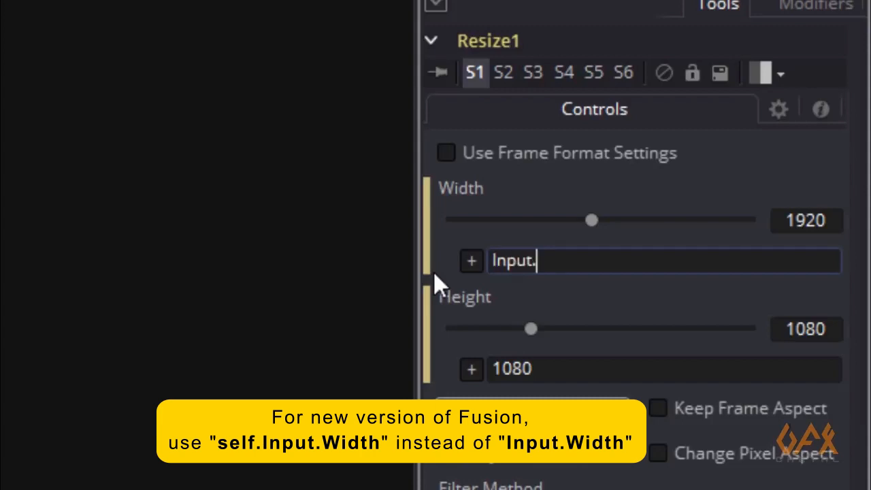
{"action": "type", "text": "Width"}
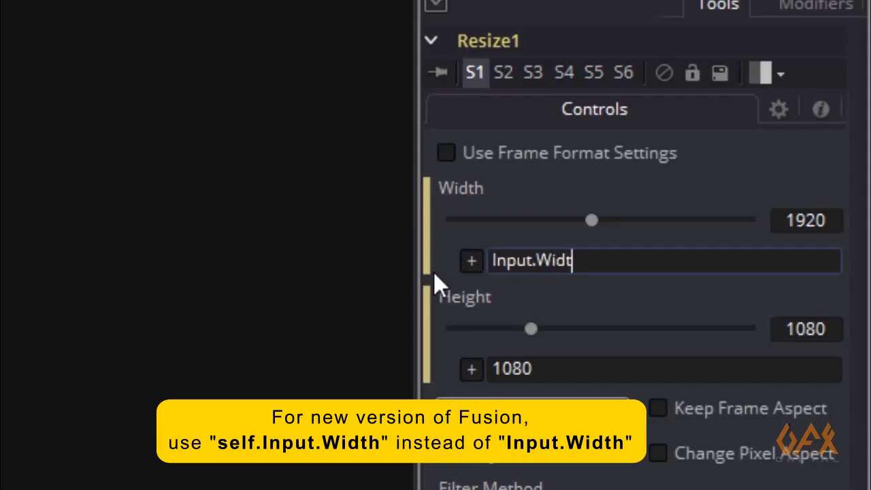
{"action": "left_click", "coordinate": [560, 366]}
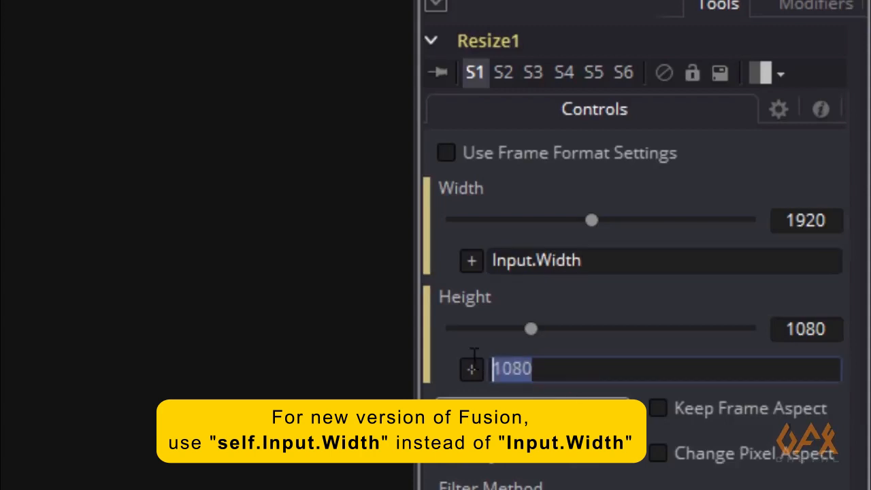
{"action": "key", "text": "BackSpace"}
{"action": "type", "text": "Input"}
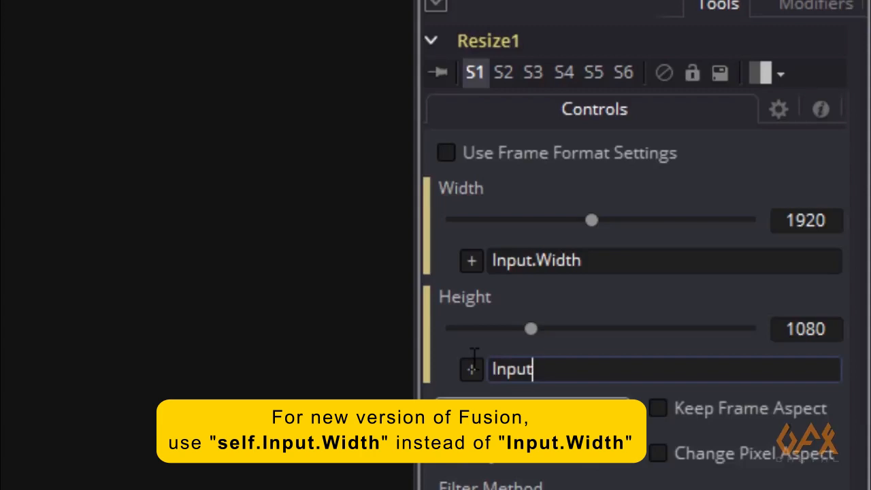
{"action": "type", "text": ".Height"}
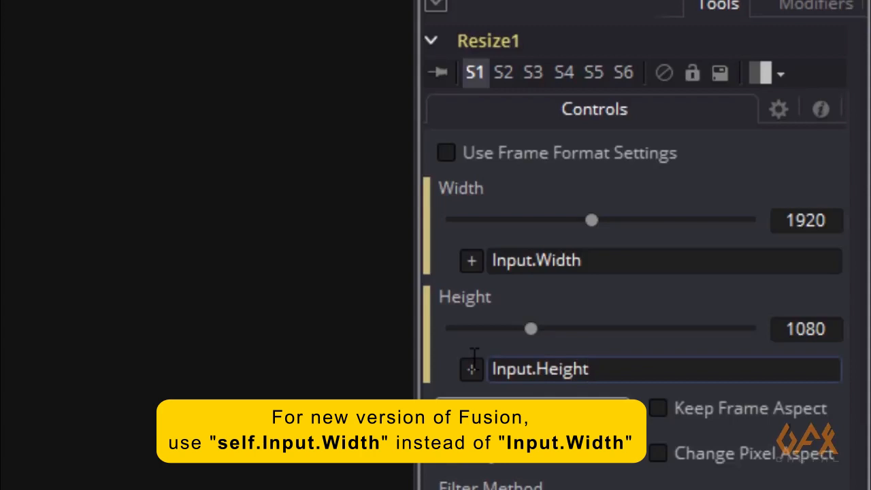
{"action": "key", "text": "Return"}
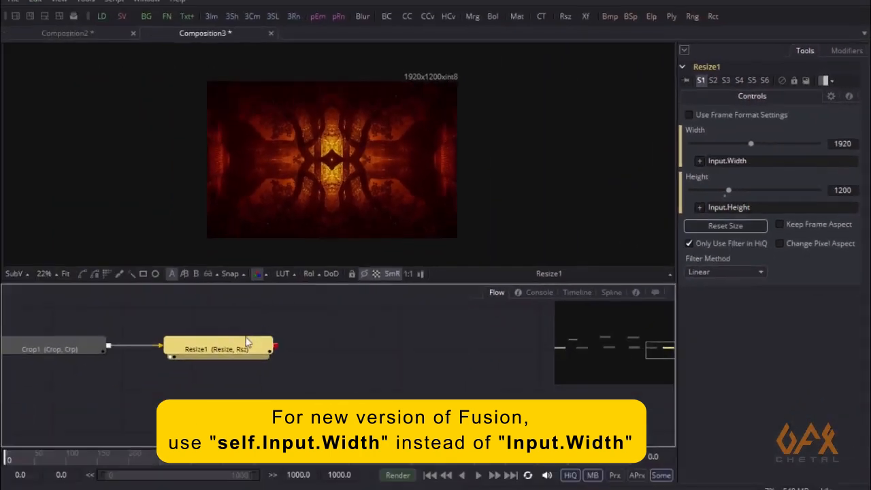
- Add a Transform node after Resize1, show it in the viewer and reduce its size to about 0.53
{"action": "left_click", "coordinate": [585, 20]}
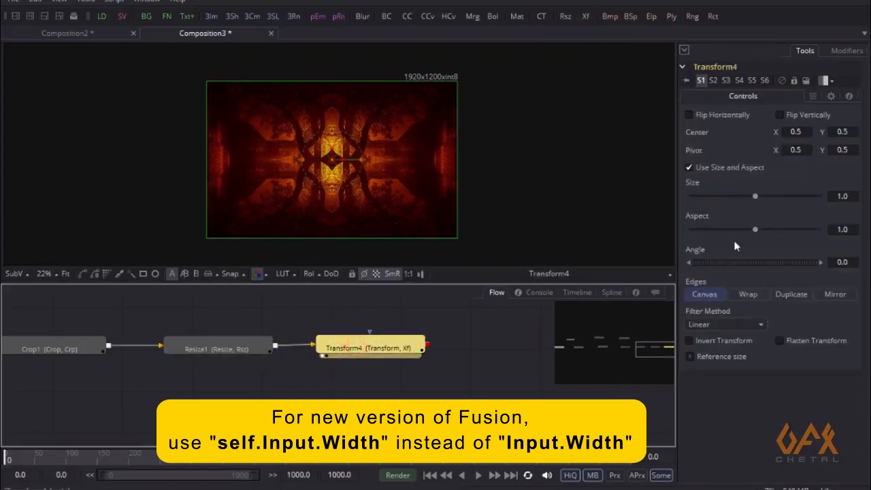
{"action": "left_click_drag", "start_coordinate": [754, 197], "coordinate": [725, 196]}
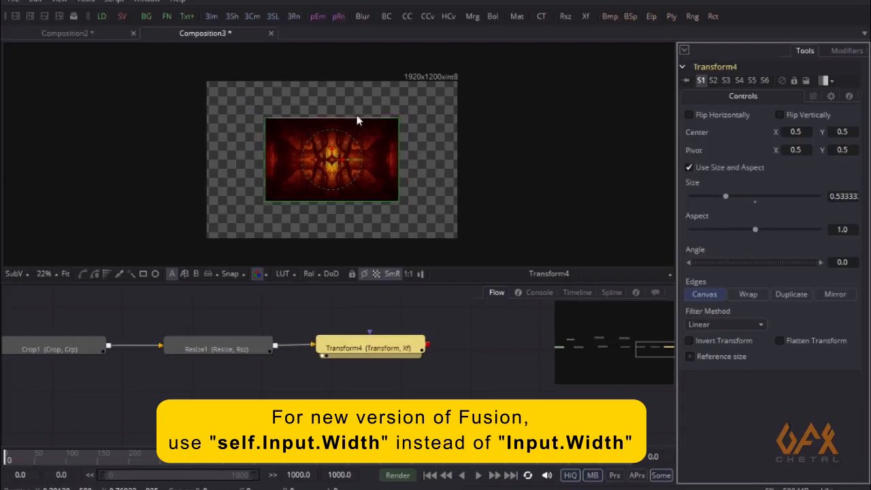
{"action": "scroll", "coordinate": [241, 140], "scroll_direction": "up", "scroll_amount": 2}
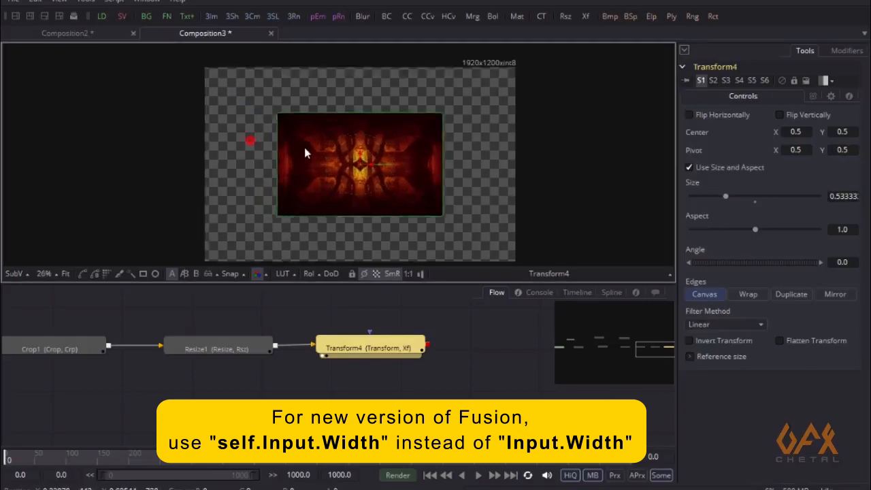
{"action": "left_click_drag", "start_coordinate": [281, 156], "coordinate": [230, 153]}
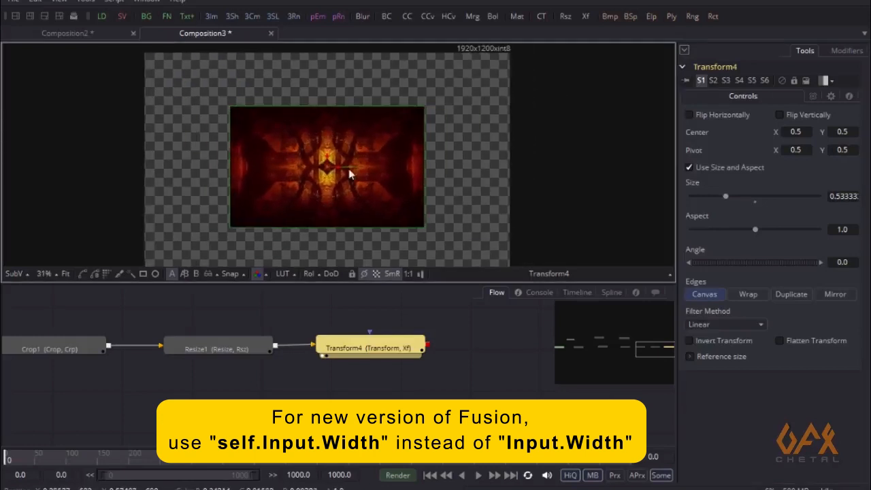
- Set Transform4's edges to Mirror and its size to 0.5
{"action": "left_click", "coordinate": [833, 294]}
{"action": "left_click", "coordinate": [841, 196]}
{"action": "type", "text": "0.53"}
{"action": "key", "text": "Tab"}
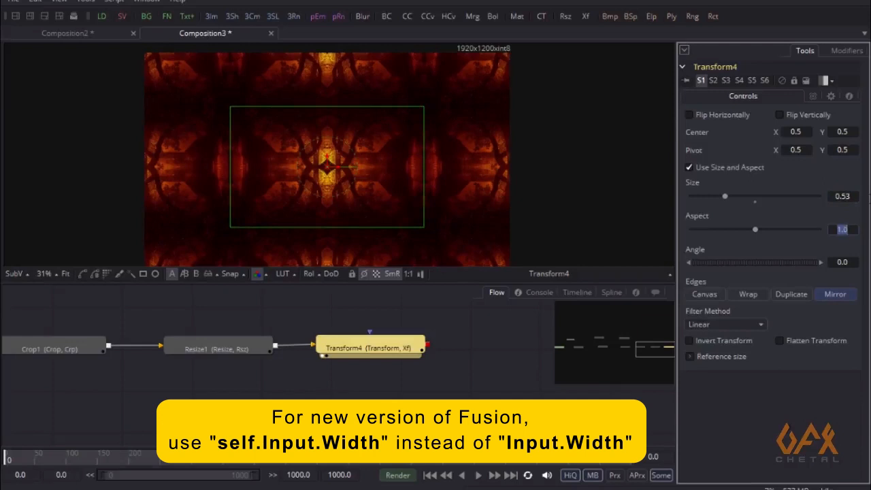
{"action": "left_click", "coordinate": [855, 193]}
{"action": "key", "text": "BackSpace"}
- Select Crop1 and show its output in the viewer to examine its size settings
{"action": "left_click_drag", "start_coordinate": [74, 414], "coordinate": [265, 413]}
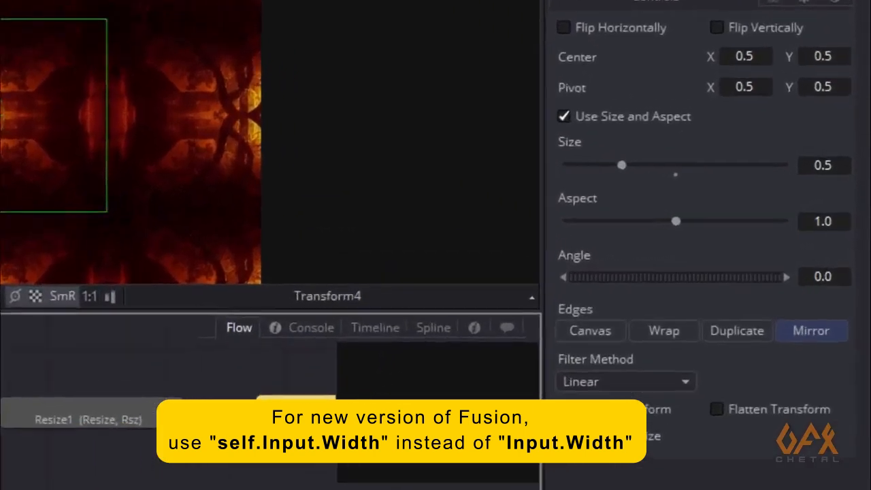
{"action": "left_click", "coordinate": [235, 347]}
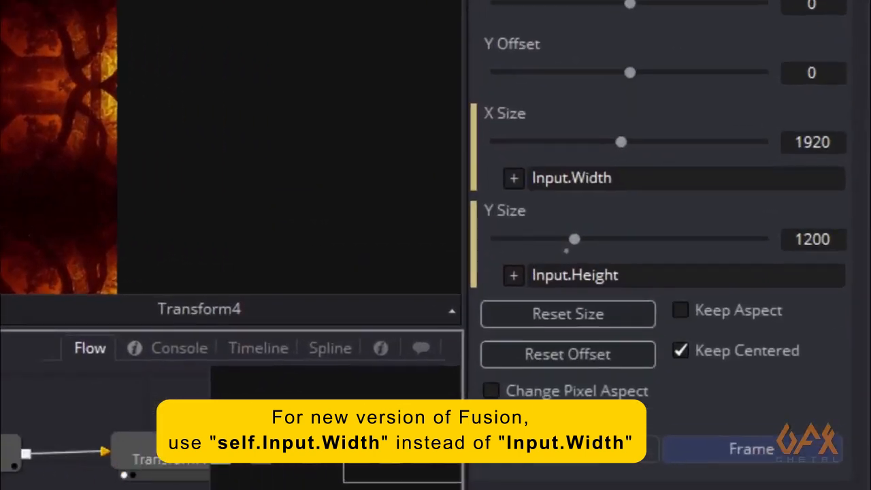
{"action": "key", "text": "1"}
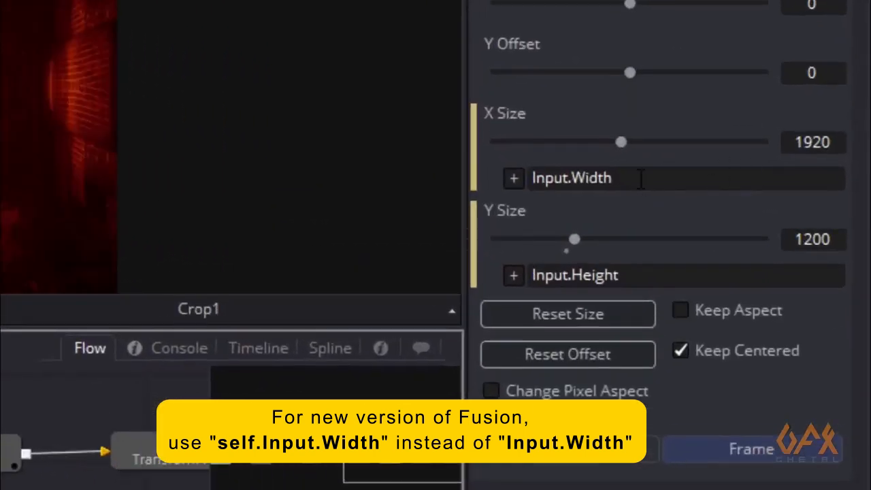
- Set Crop1's X Size expression to Input.Width*Transform4.Size and its Y Size expression to Input.Height* Transform4.Size
{"action": "left_click", "coordinate": [640, 178]}
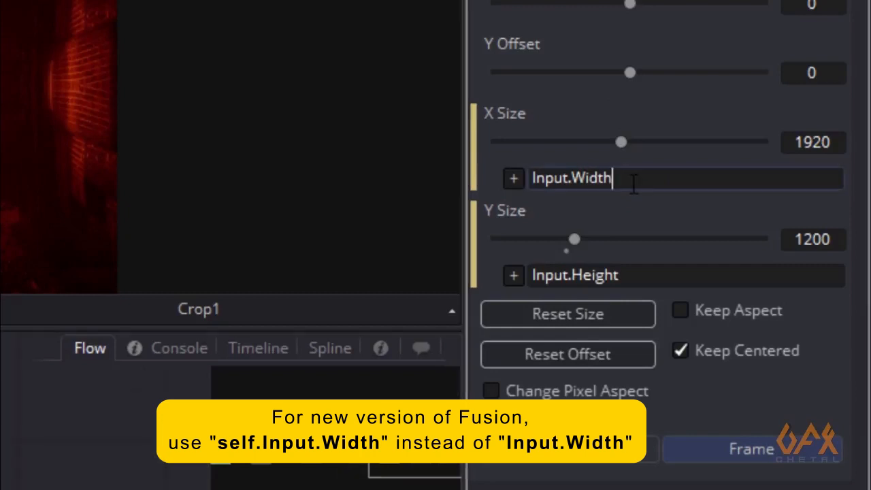
{"action": "type", "text": "*Transform"}
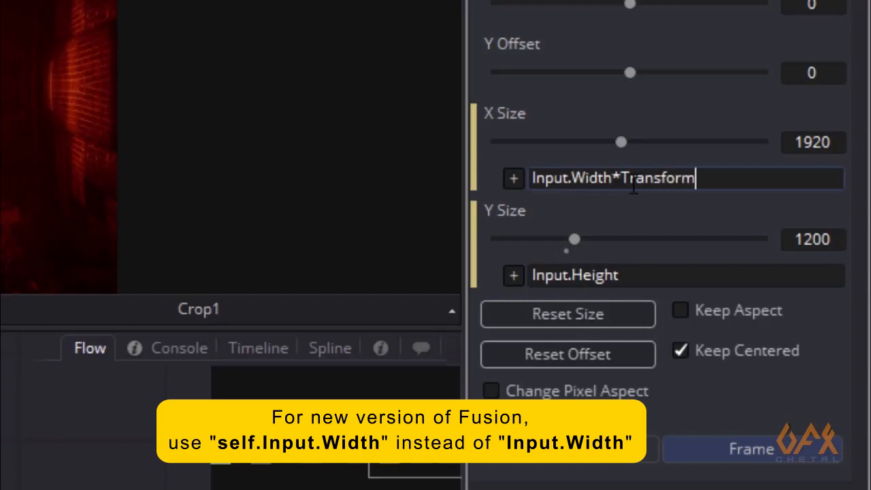
{"action": "type", "text": "4.Size"}
{"action": "left_click", "coordinate": [674, 274]}
{"action": "type", "text": "* "}
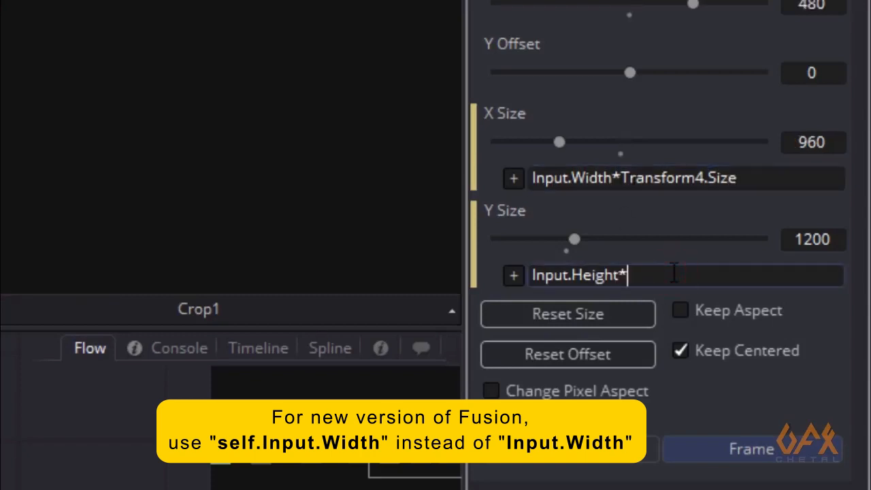
{"action": "type", "text": "Transform4.Size"}
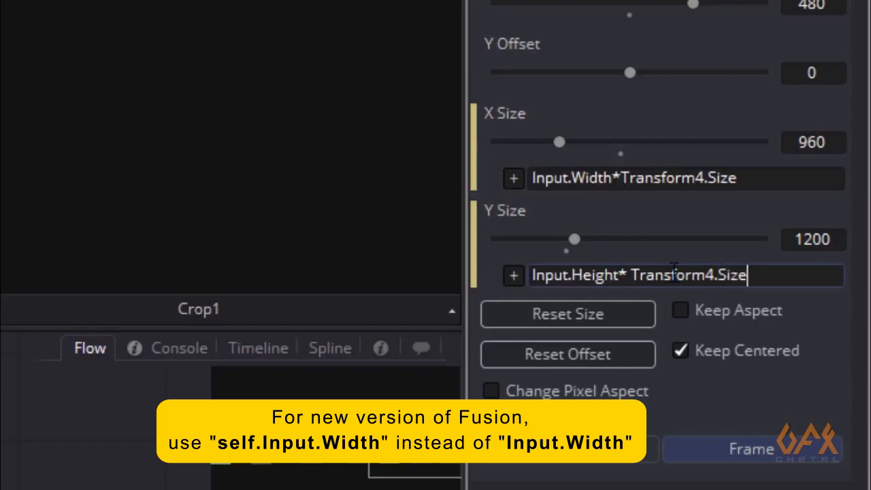
{"action": "key", "text": "Return"}
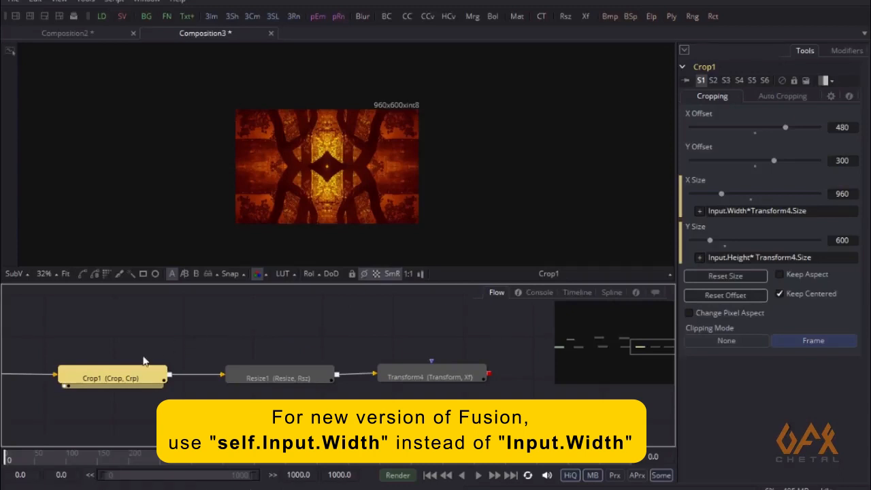
- Show Merge2's output in the viewer and switch back to Crop1's to compare their frame sizes
{"action": "left_click_drag", "start_coordinate": [145, 361], "coordinate": [329, 348]}
{"action": "left_click_drag", "start_coordinate": [116, 362], "coordinate": [333, 149]}
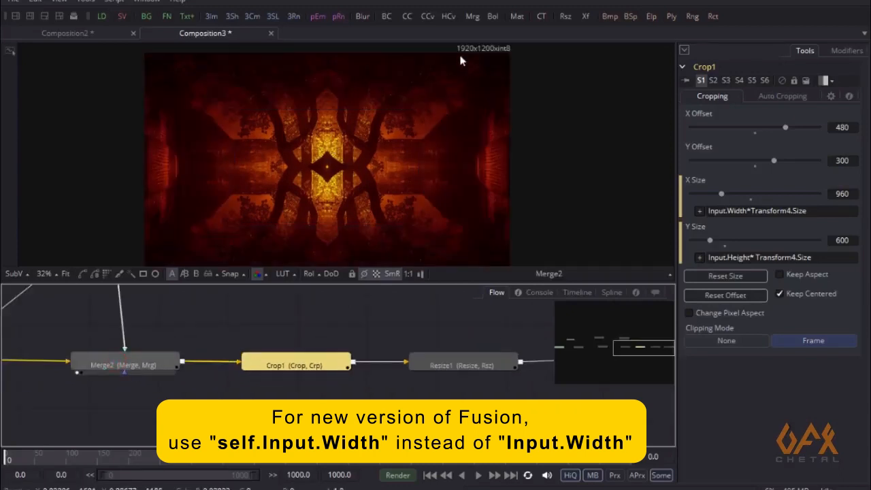
{"action": "left_click", "coordinate": [313, 365]}
{"action": "key", "text": "1"}
{"action": "left_click_drag", "start_coordinate": [426, 335], "coordinate": [212, 330]}
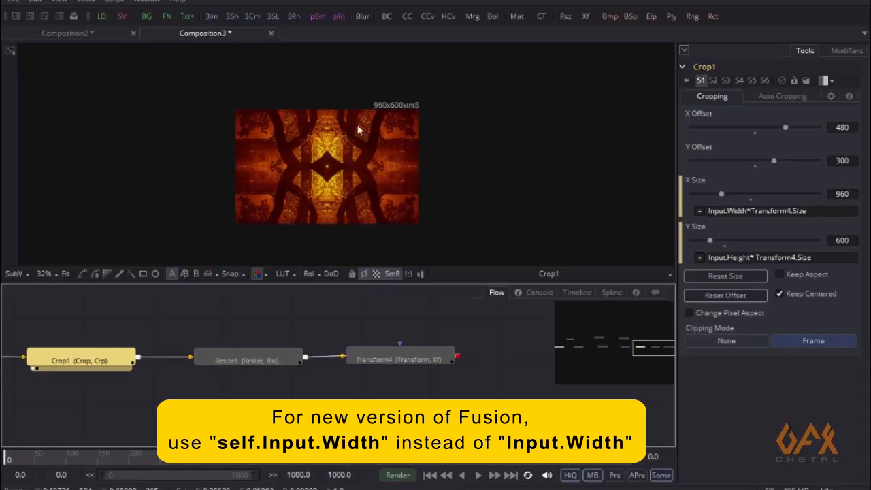
{"action": "left_click_drag", "start_coordinate": [129, 343], "coordinate": [326, 348]}
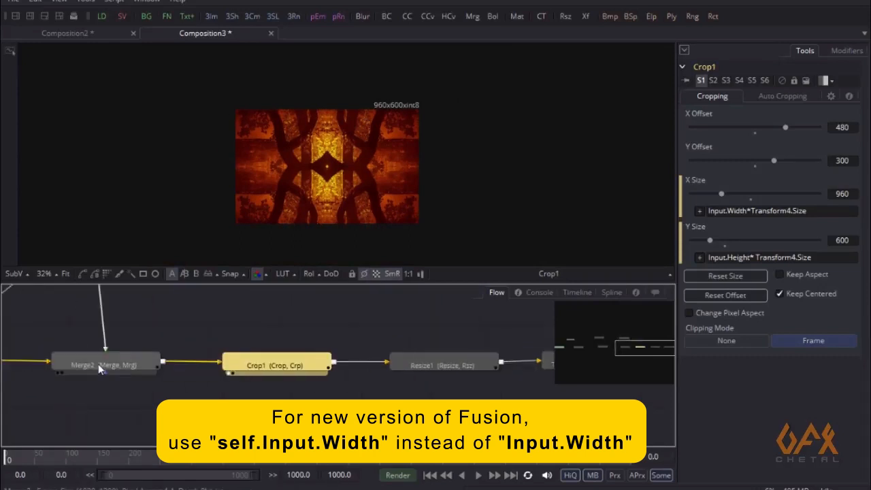
- Set Resize1's Width expression to Input.Width/Transform4.Size and its Height expression to Input.Height/Transform4.Size
{"action": "left_click_drag", "start_coordinate": [463, 381], "coordinate": [306, 381]}
{"action": "left_click", "coordinate": [300, 358]}
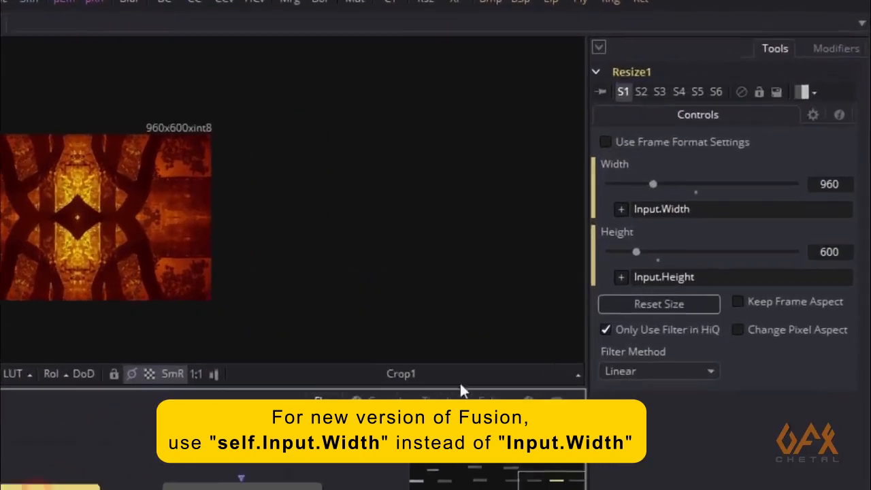
{"action": "left_click", "coordinate": [625, 292]}
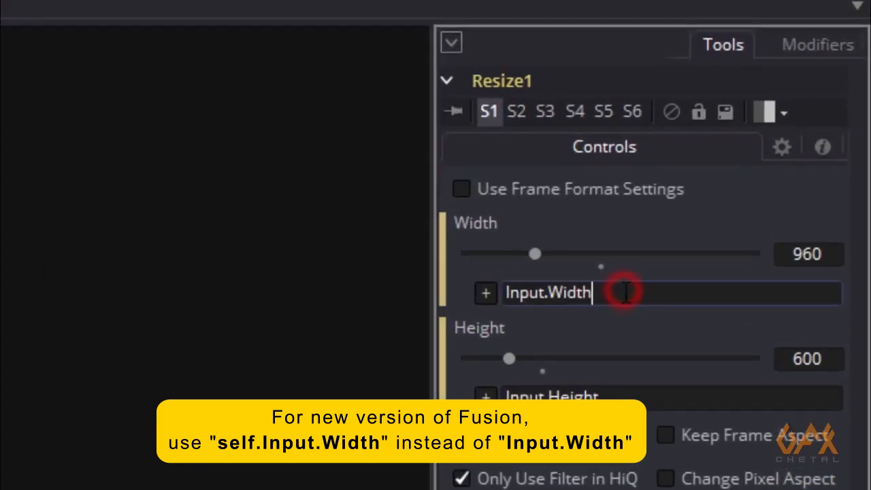
{"action": "left_click", "coordinate": [611, 301]}
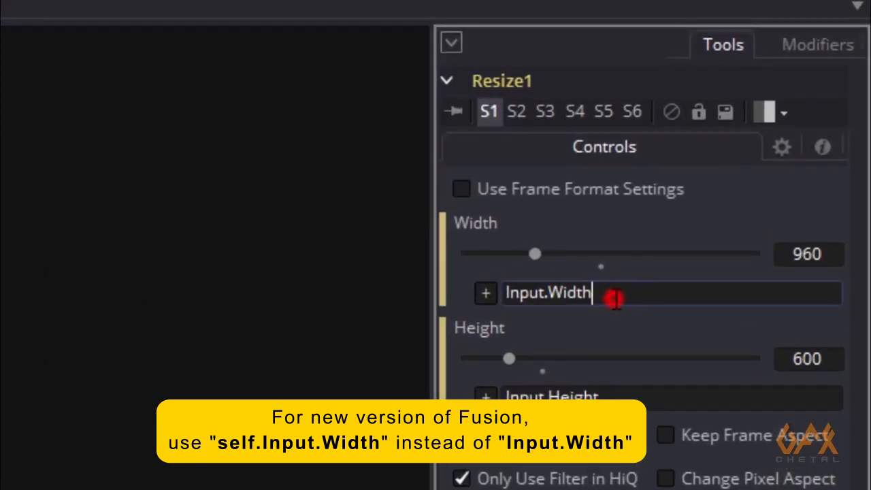
{"action": "type", "text": "/Transform"}
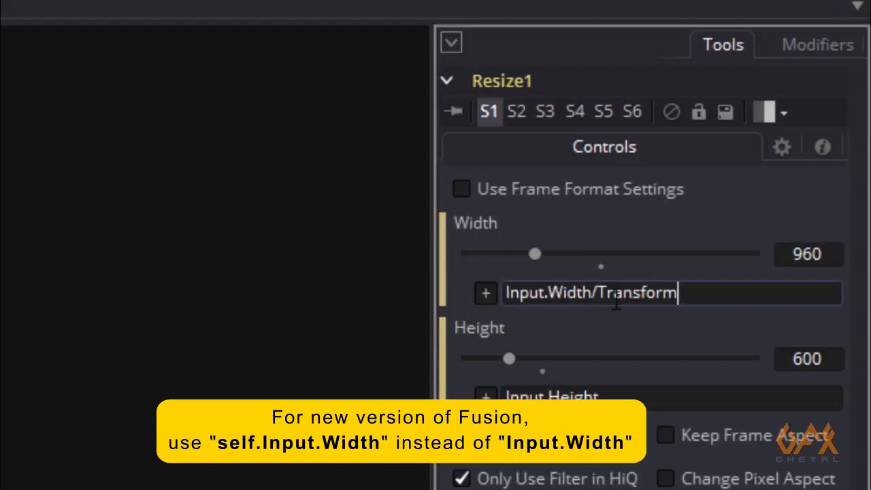
{"action": "type", "text": "4.Size"}
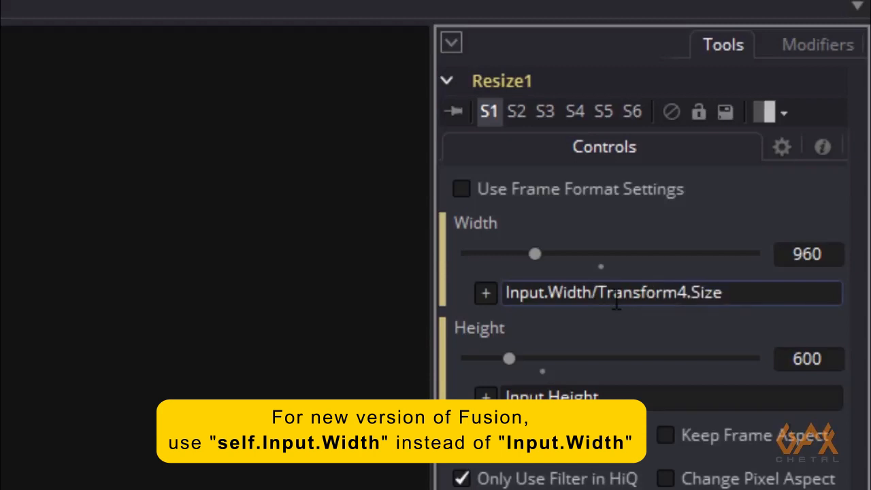
{"action": "left_click", "coordinate": [625, 387]}
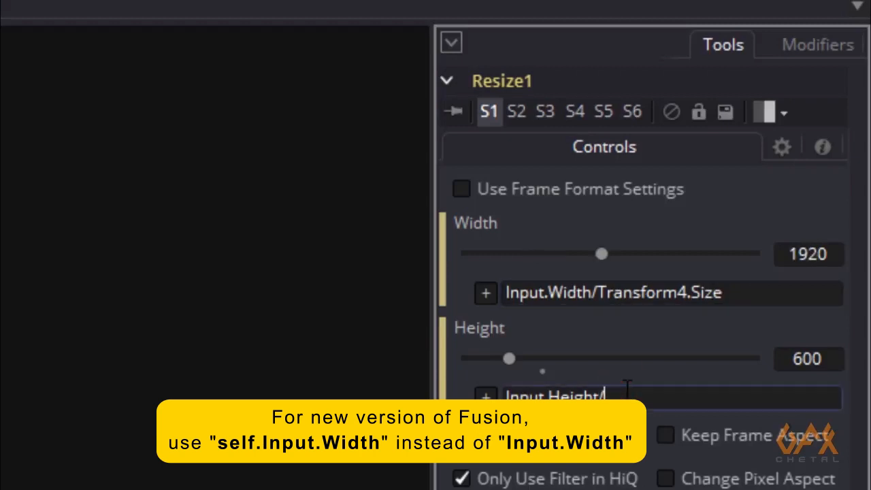
{"action": "type", "text": "Input.Height/Transform"}
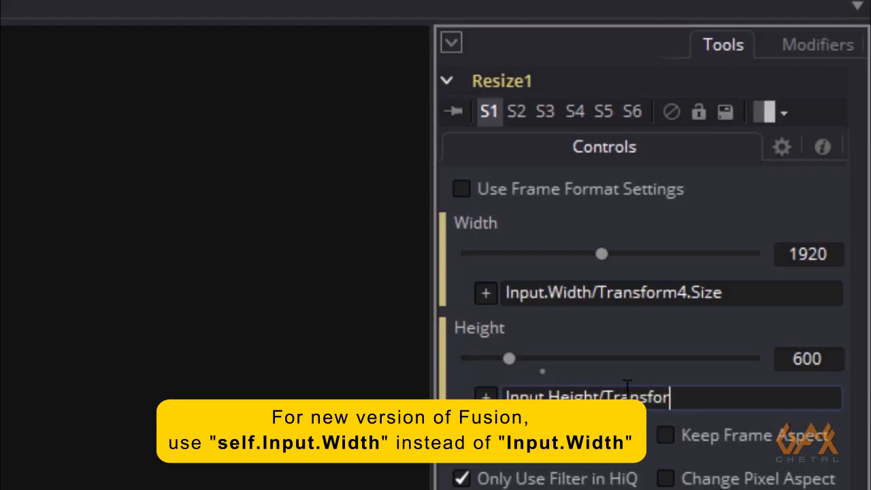
{"action": "type", "text": "4.Size"}
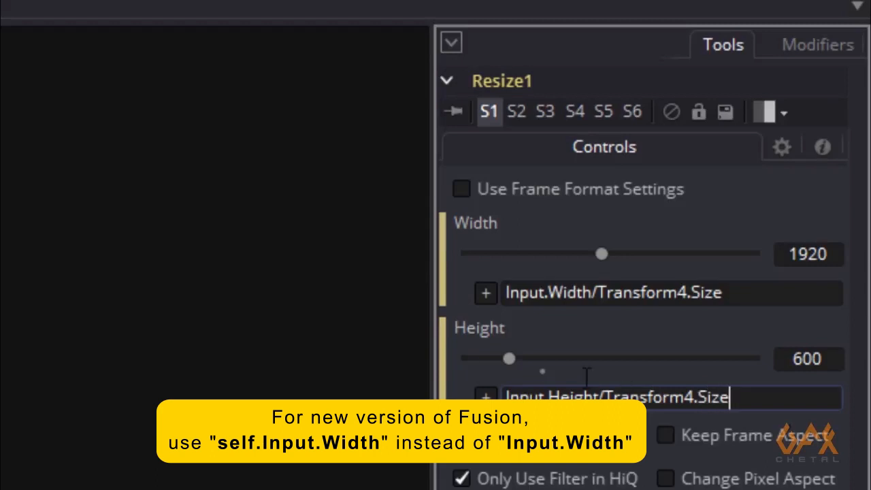
{"action": "key", "text": "Return"}
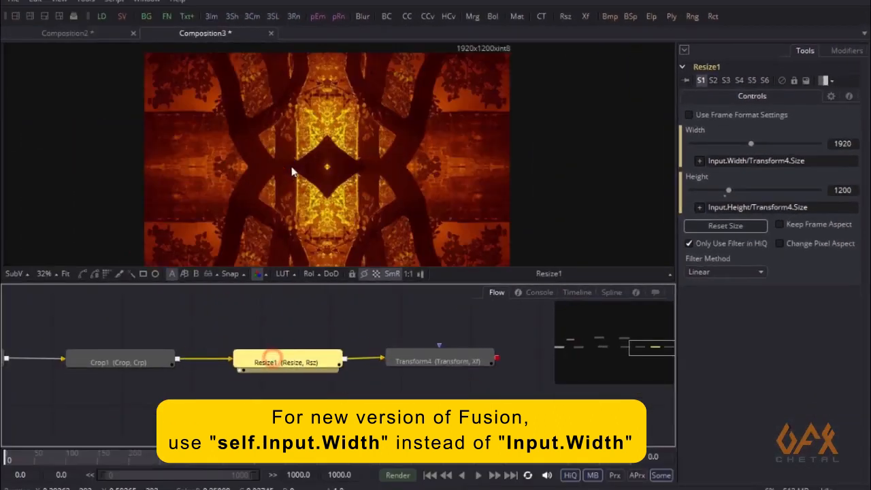
- Examine Resize1's output frame and show Transform4's result in the viewer
{"action": "left_click_drag", "start_coordinate": [370, 132], "coordinate": [337, 119]}
{"action": "scroll", "coordinate": [429, 153], "scroll_direction": "down", "scroll_amount": 1}
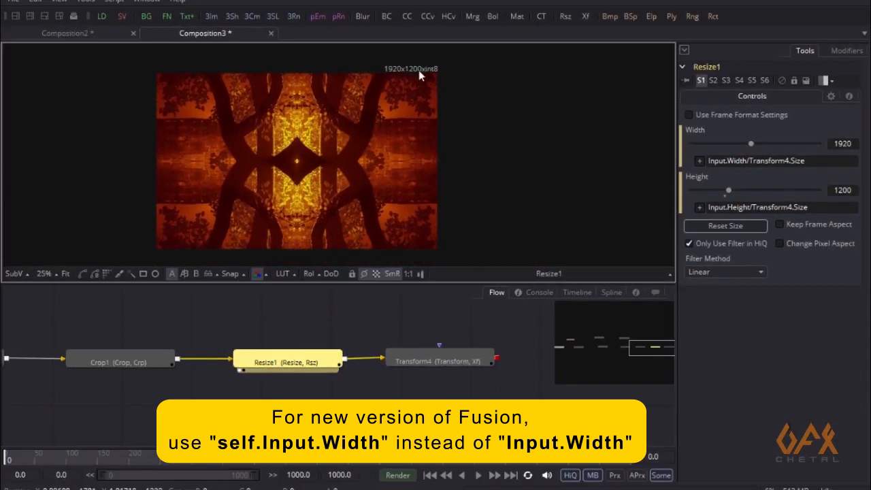
{"action": "left_click", "coordinate": [391, 368]}
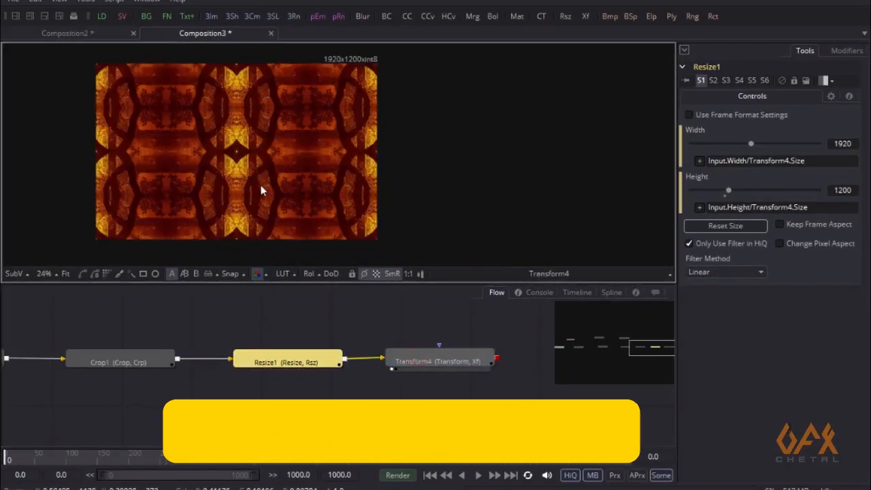
{"action": "scroll", "coordinate": [260, 190], "scroll_direction": "down", "scroll_amount": 1}
- Try Transform4 at a size of about 0.31 with mirrored edges and reset its size to 1.0
{"action": "left_click", "coordinate": [437, 360]}
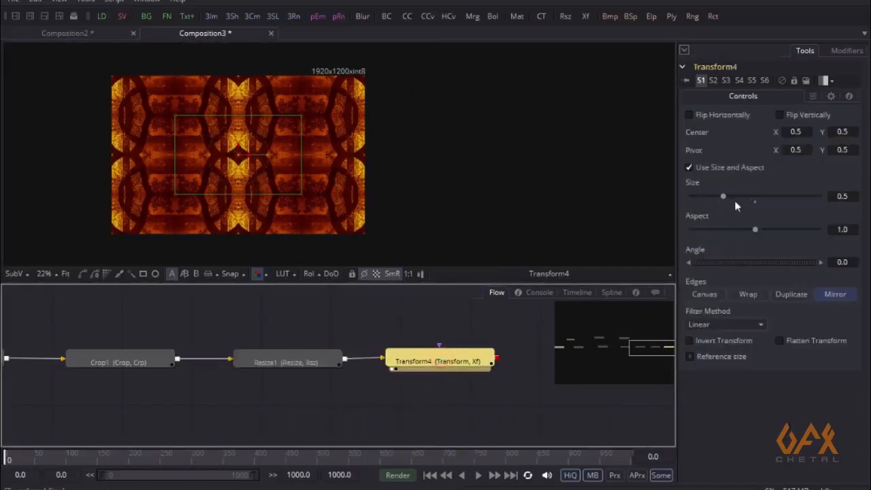
{"action": "left_click_drag", "start_coordinate": [723, 199], "coordinate": [711, 196]}
{"action": "left_click", "coordinate": [824, 294]}
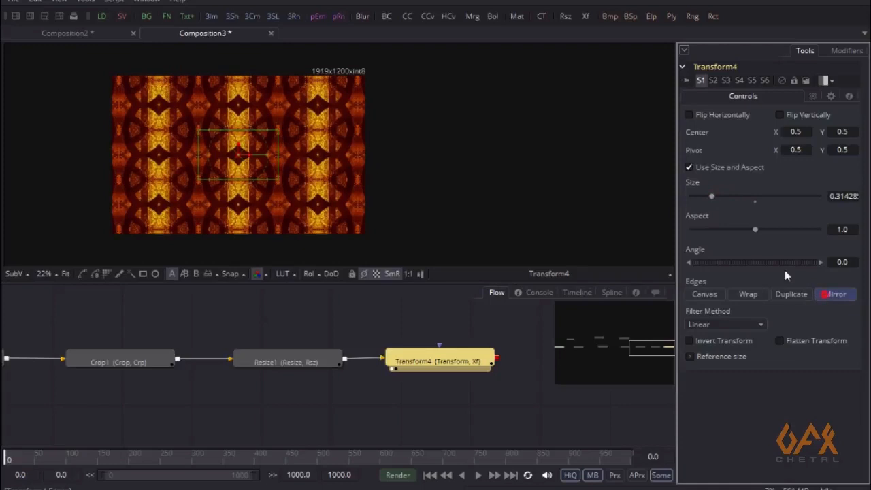
{"action": "left_click", "coordinate": [754, 202]}
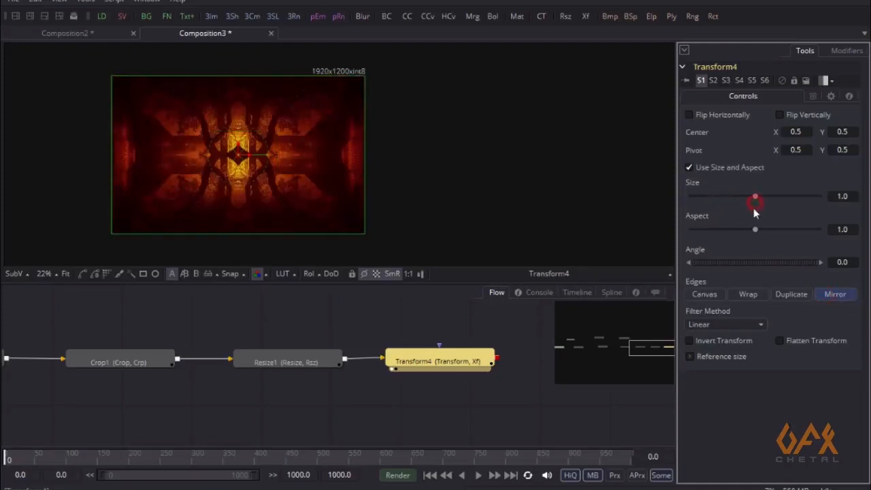
- Switch Transform4's edges to Canvas and reduce its size to about 0.505
{"action": "left_click", "coordinate": [695, 293]}
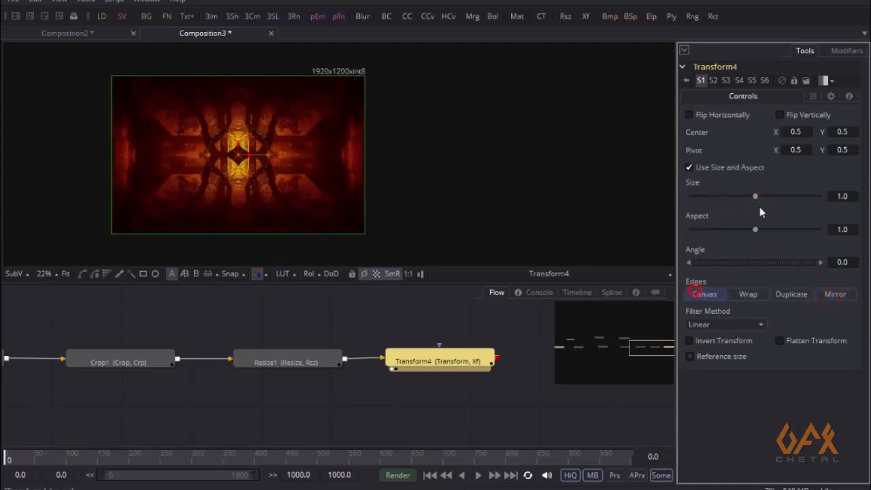
{"action": "left_click_drag", "start_coordinate": [755, 197], "coordinate": [752, 197]}
{"action": "left_click_drag", "start_coordinate": [742, 197], "coordinate": [722, 197]}
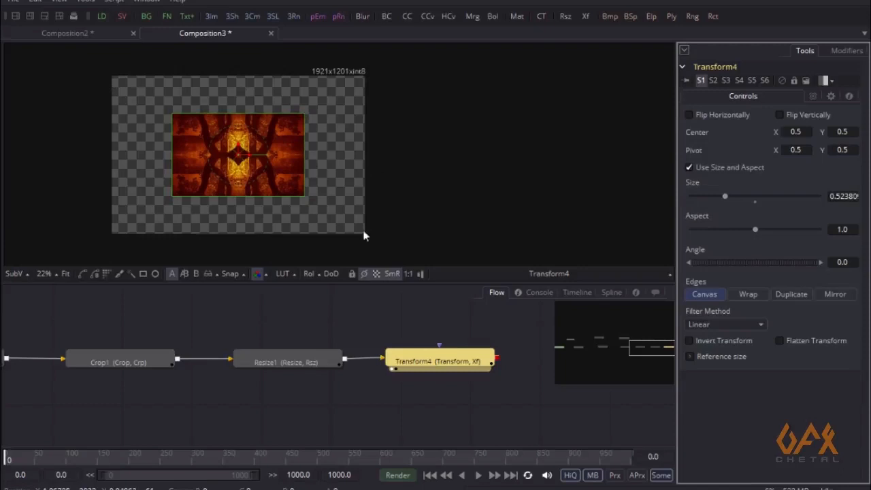
{"action": "left_click_drag", "start_coordinate": [726, 197], "coordinate": [724, 196]}
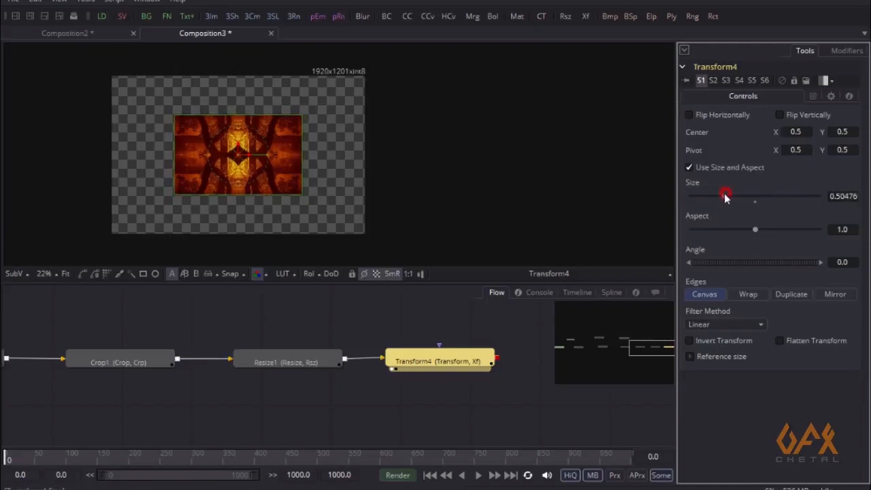
- Set Transform4's edges back to Mirror and reduce its size to about 0.43
{"action": "left_click", "coordinate": [833, 294]}
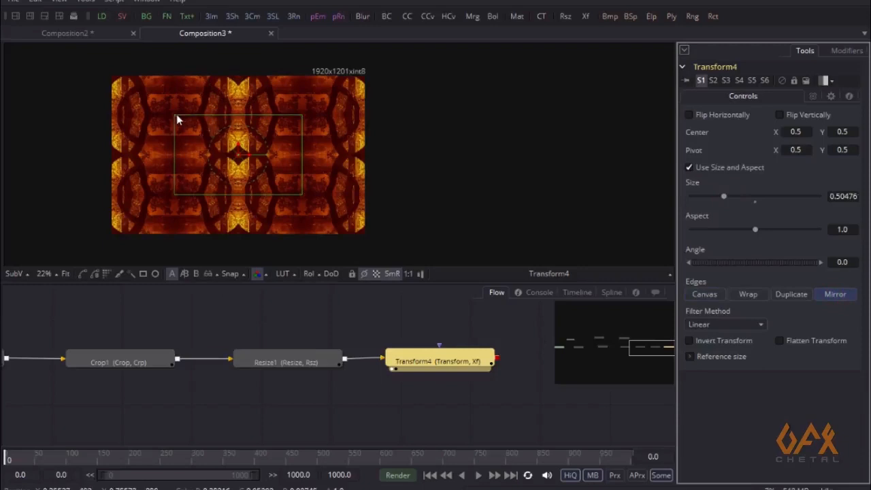
{"action": "left_click_drag", "start_coordinate": [724, 196], "coordinate": [719, 195]}
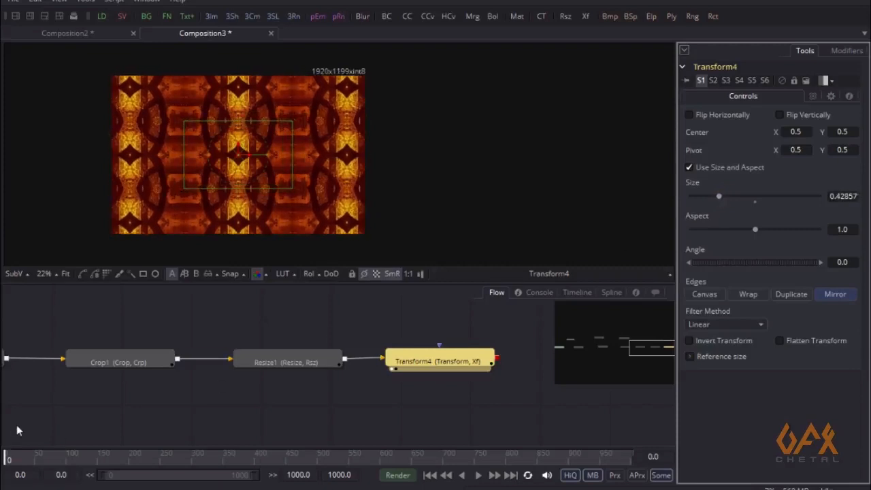
{"action": "left_click_drag", "start_coordinate": [107, 389], "coordinate": [161, 396]}
{"action": "left_click_drag", "start_coordinate": [100, 330], "coordinate": [555, 410]}
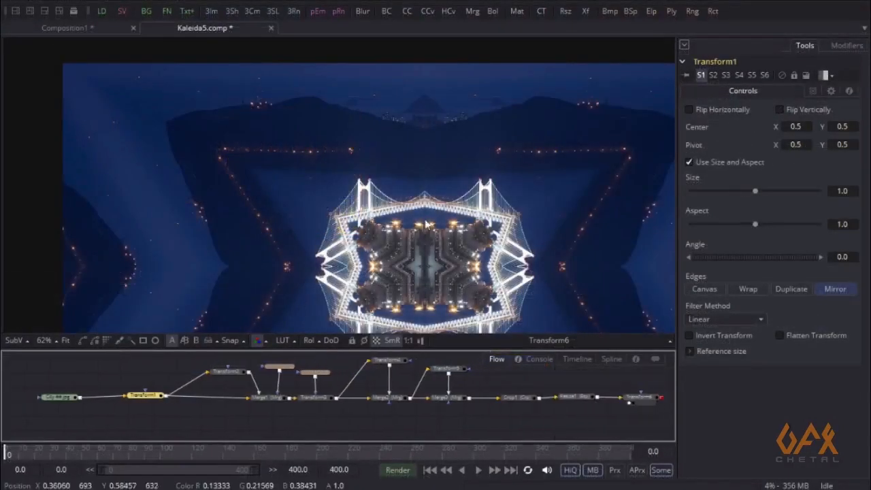
- Examine the final kaleidoscope in Kaleida5.comp and show Transform1's output in the viewer for comparison
{"action": "left_click_drag", "start_coordinate": [454, 216], "coordinate": [356, 194]}
{"action": "left_click_drag", "start_coordinate": [254, 201], "coordinate": [315, 203]}
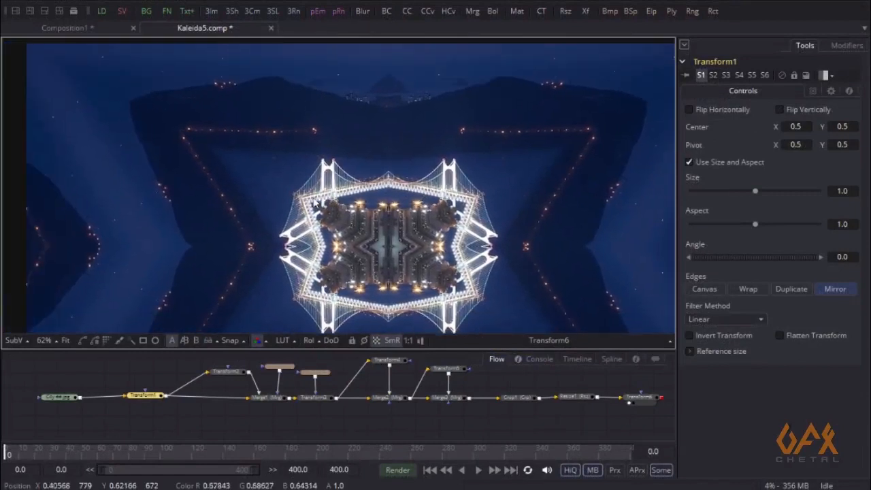
{"action": "left_click_drag", "start_coordinate": [195, 210], "coordinate": [240, 210]}
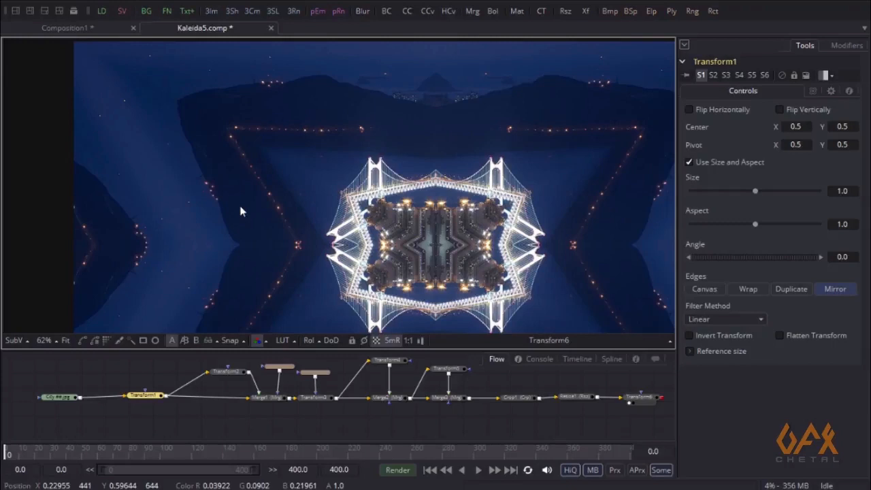
{"action": "left_click_drag", "start_coordinate": [206, 198], "coordinate": [308, 203]}
{"action": "left_click_drag", "start_coordinate": [129, 410], "coordinate": [233, 406]}
{"action": "key", "text": "1"}
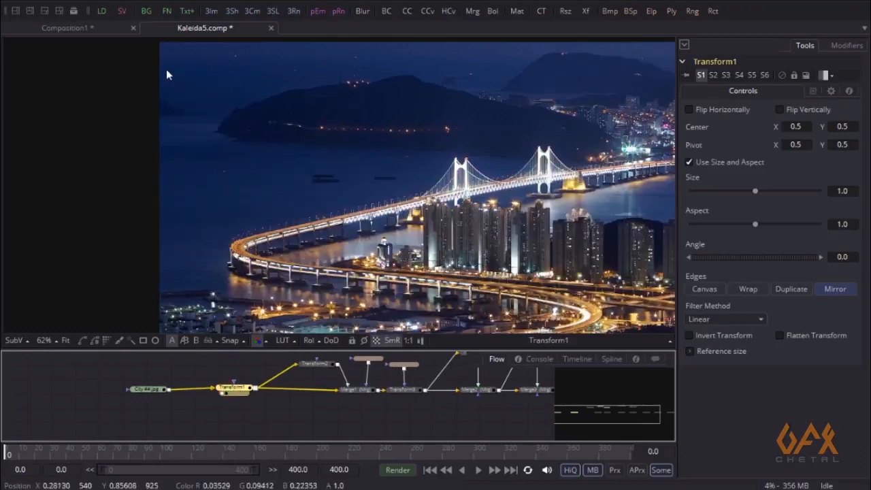
{"action": "left_click_drag", "start_coordinate": [486, 223], "coordinate": [437, 226]}
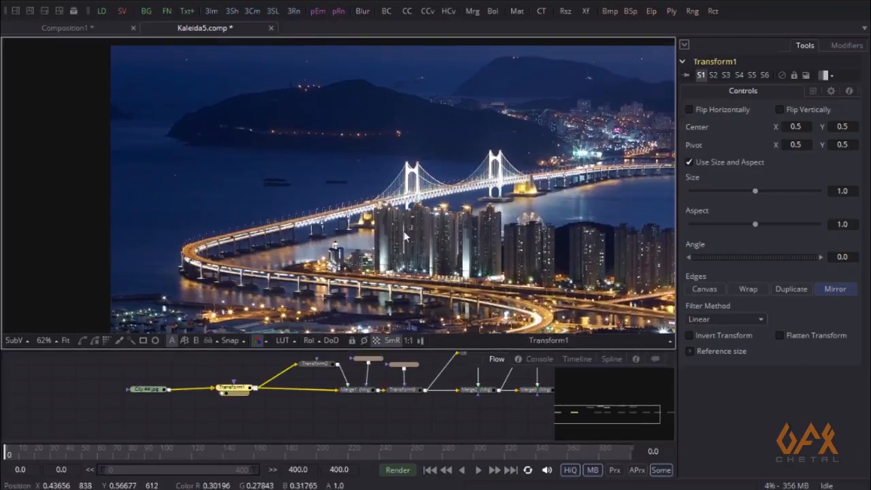
- Show the outputs of Merge1 and Transform3 in the viewer, and rotate Transform1 to an angle of about -38
{"action": "left_click", "coordinate": [351, 394]}
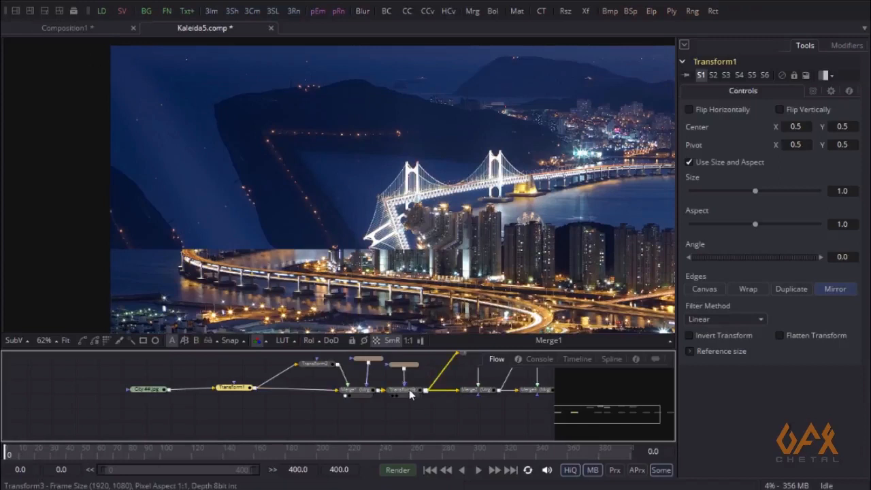
{"action": "left_click_drag", "start_coordinate": [405, 390], "coordinate": [350, 182]}
{"action": "left_click", "coordinate": [236, 396]}
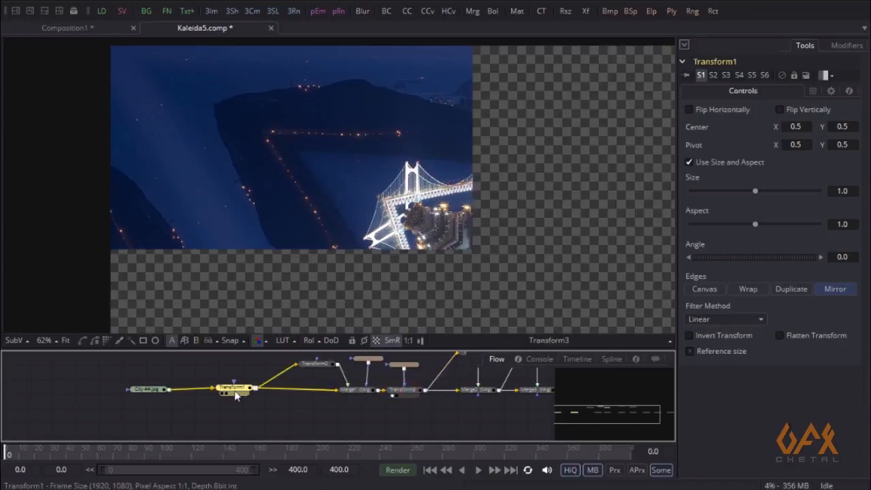
{"action": "left_click_drag", "start_coordinate": [713, 256], "coordinate": [700, 265]}
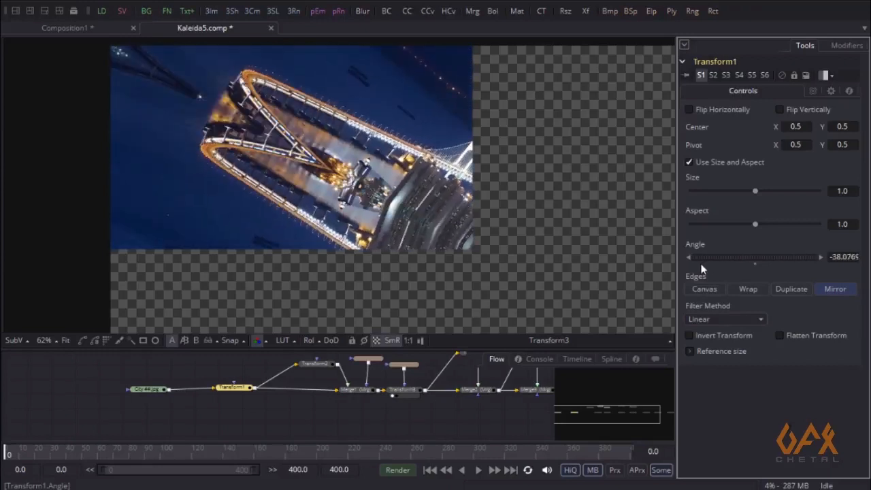
- Show the outputs of Merge2 and Merge3 in the viewer, and rotate Transform1 to an angle of about -110.8
{"action": "left_click_drag", "start_coordinate": [365, 419], "coordinate": [283, 419]}
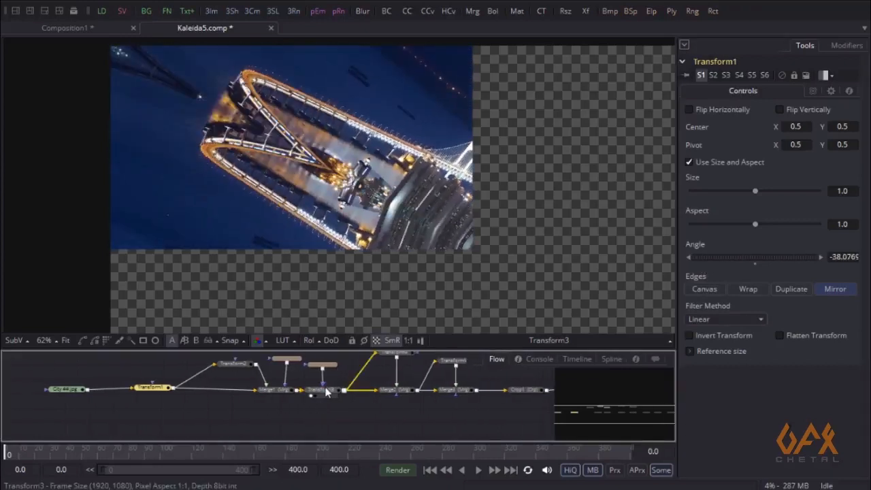
{"action": "left_click_drag", "start_coordinate": [324, 390], "coordinate": [361, 224]}
{"action": "left_click_drag", "start_coordinate": [425, 202], "coordinate": [294, 208]}
{"action": "left_click_drag", "start_coordinate": [391, 389], "coordinate": [337, 251]}
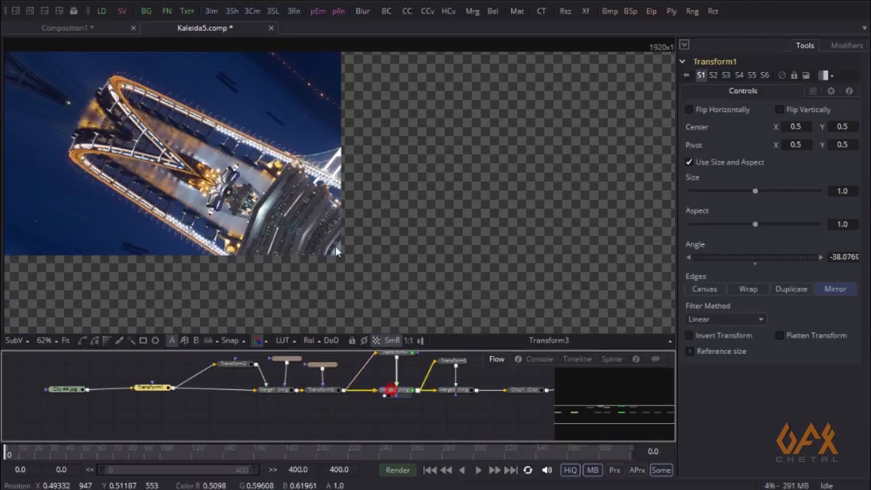
{"action": "left_click_drag", "start_coordinate": [454, 396], "coordinate": [292, 225]}
{"action": "scroll", "coordinate": [327, 178], "scroll_direction": "down", "scroll_amount": 2}
{"action": "left_click_drag", "start_coordinate": [403, 427], "coordinate": [378, 427]}
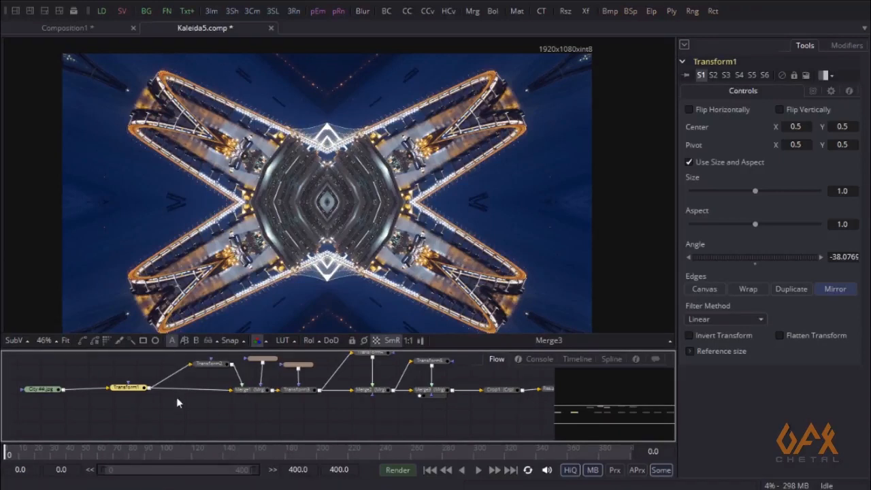
{"action": "left_click_drag", "start_coordinate": [776, 257], "coordinate": [745, 262]}
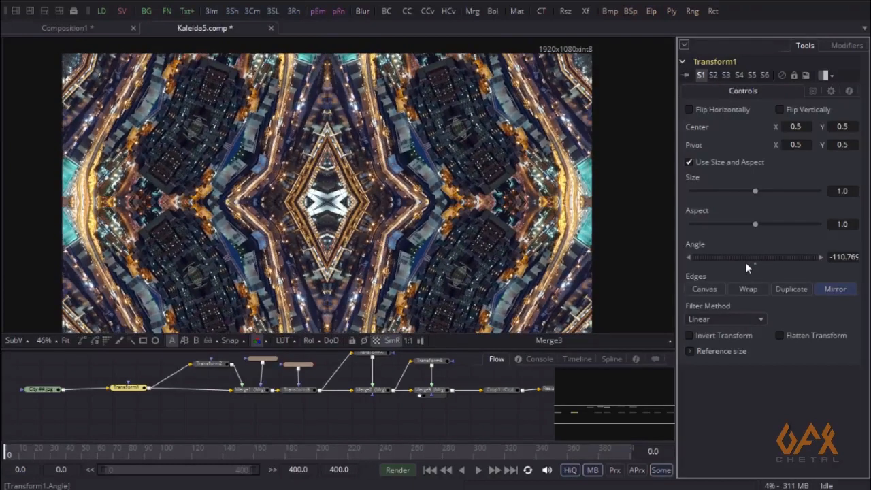
- Go to Composition1, enlarge the viewer, and move the Crop1, Resize1 and Transform6 chain farther from the City image loader
{"action": "left_click", "coordinate": [57, 29]}
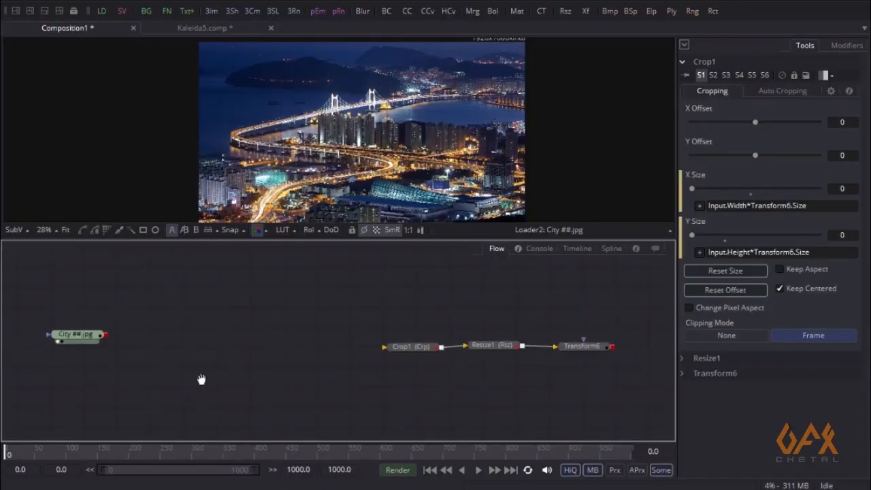
{"action": "left_click_drag", "start_coordinate": [336, 226], "coordinate": [344, 247]}
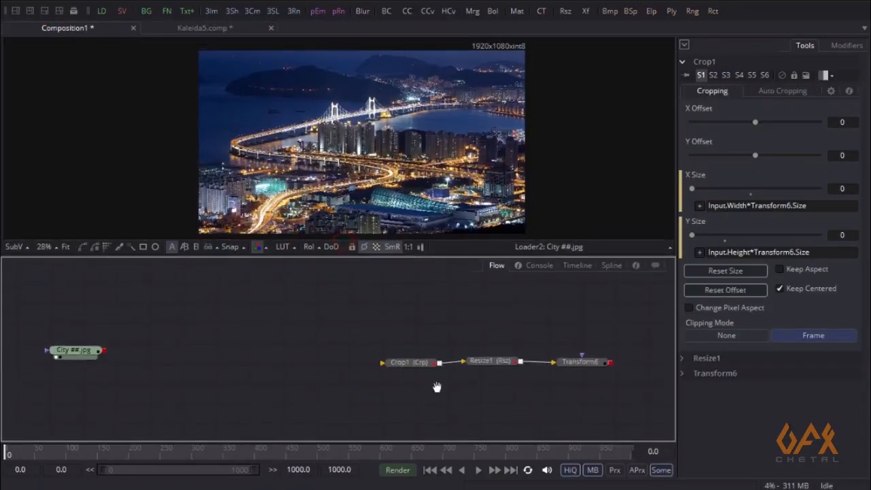
{"action": "left_click_drag", "start_coordinate": [316, 340], "coordinate": [356, 355]}
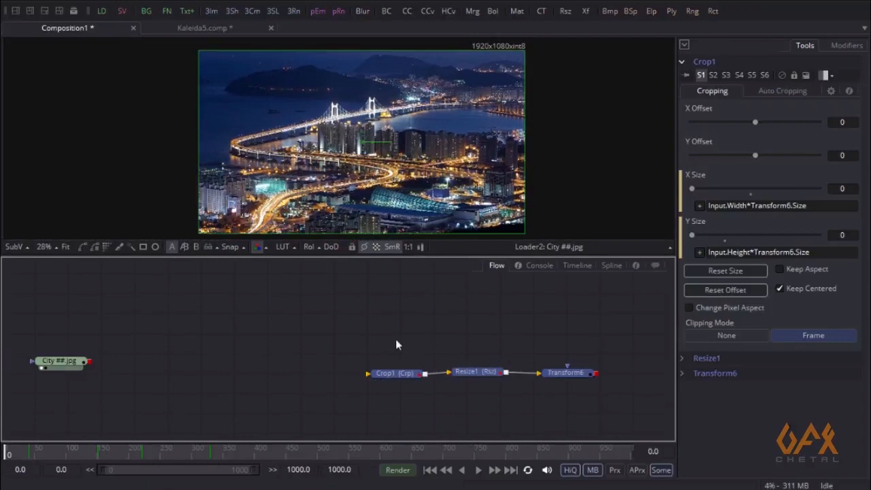
{"action": "left_click_drag", "start_coordinate": [45, 353], "coordinate": [106, 363]}
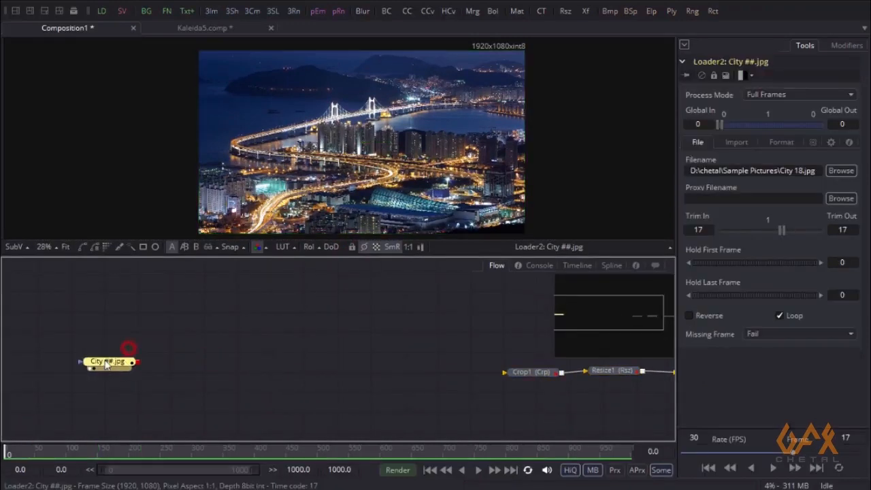
- Add a Transform after the City image loader, set its edges to Mirror, and place it in the flow
{"action": "left_click", "coordinate": [93, 2]}
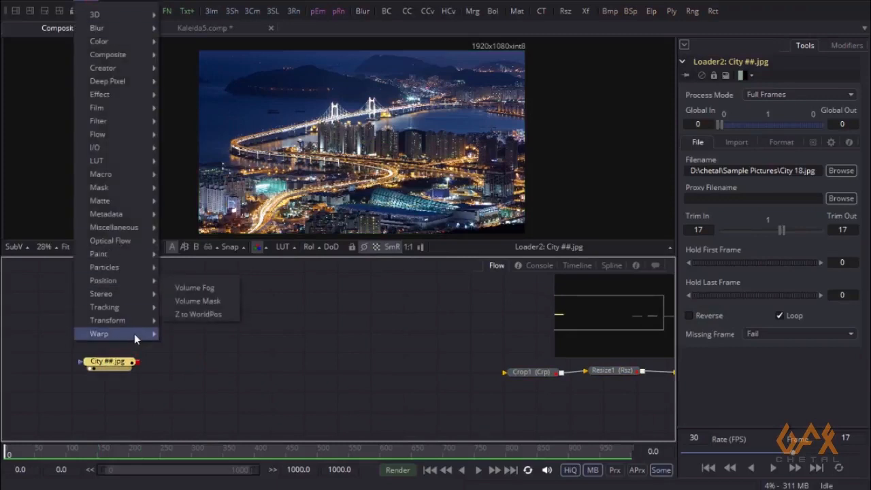
{"action": "mouse_move", "coordinate": [109, 320]}
{"action": "left_click", "coordinate": [196, 407]}
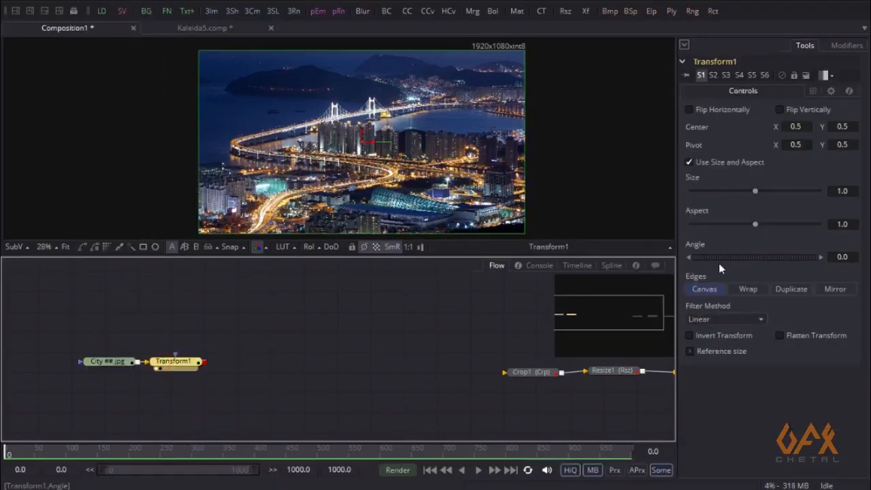
{"action": "left_click", "coordinate": [834, 288]}
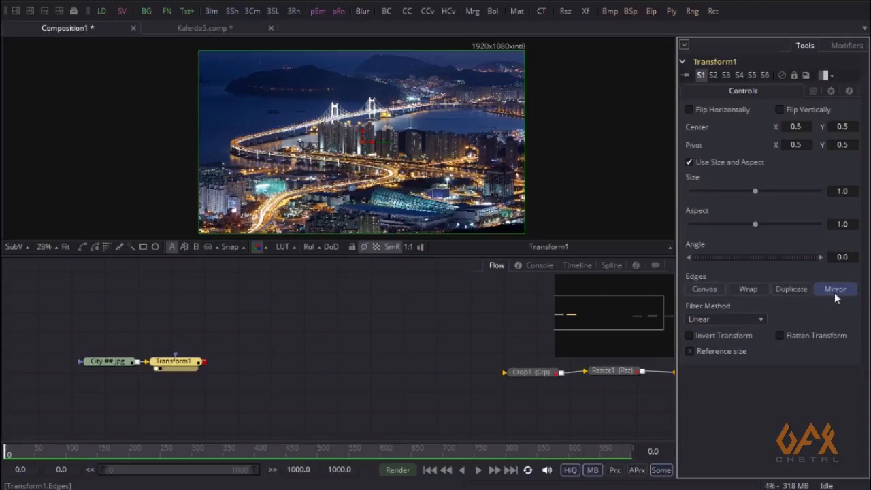
{"action": "left_click_drag", "start_coordinate": [173, 367], "coordinate": [186, 341]}
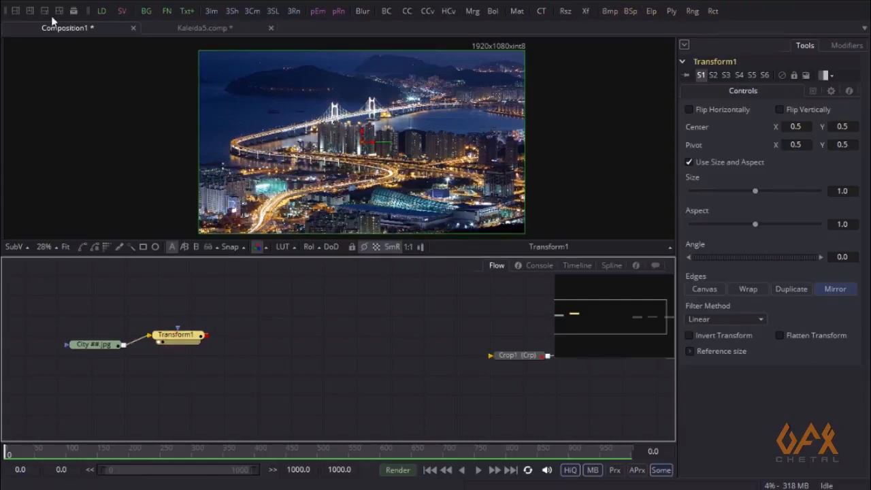
- Add a second Transform after Transform1, flip it horizontally, and rotate it to an angle of about 121.15
{"action": "left_click", "coordinate": [80, 3]}
{"action": "mouse_move", "coordinate": [140, 321]}
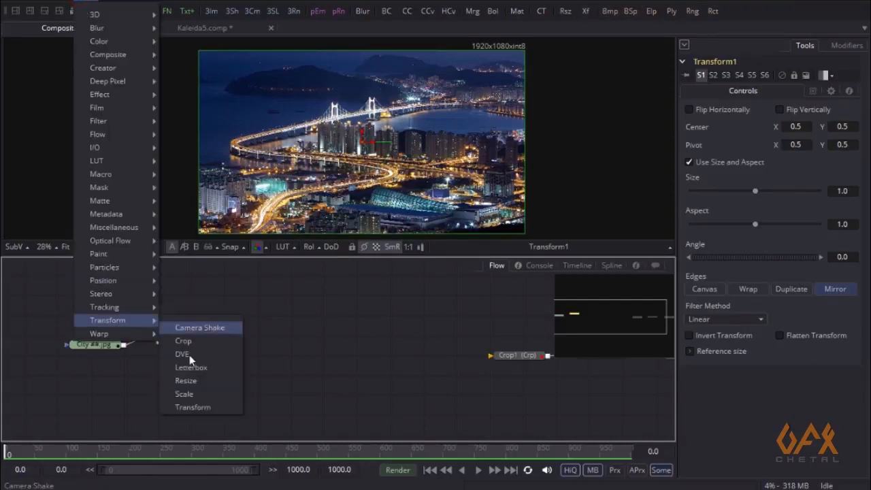
{"action": "left_click", "coordinate": [200, 408]}
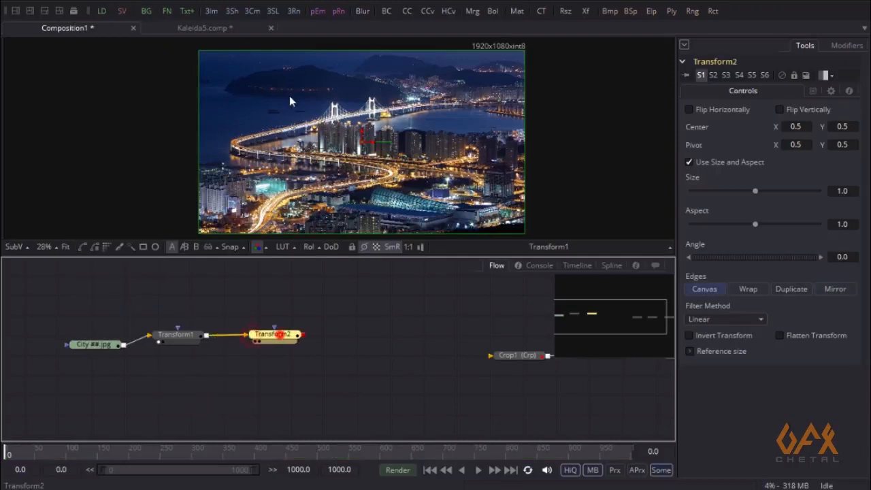
{"action": "left_click", "coordinate": [689, 109]}
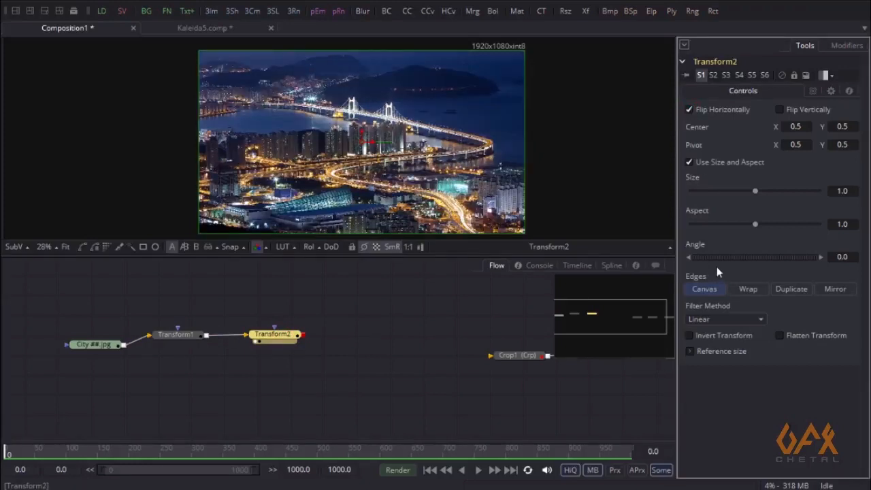
{"action": "left_click_drag", "start_coordinate": [708, 257], "coordinate": [753, 261]}
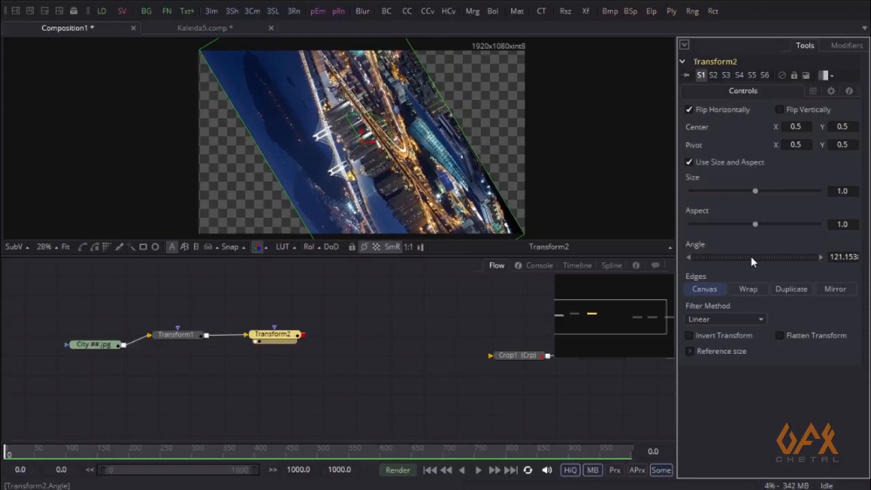
- Arrange the flow so that Transform2 branches off above Transform1, leaving free space between them and the Crop1 chain
{"action": "left_click_drag", "start_coordinate": [234, 150], "coordinate": [224, 173]}
{"action": "left_click_drag", "start_coordinate": [281, 340], "coordinate": [253, 279]}
{"action": "left_click_drag", "start_coordinate": [163, 332], "coordinate": [158, 355]}
{"action": "left_click_drag", "start_coordinate": [243, 273], "coordinate": [288, 295]}
{"action": "left_click_drag", "start_coordinate": [262, 342], "coordinate": [223, 346]}
{"action": "left_click", "coordinate": [278, 352]}
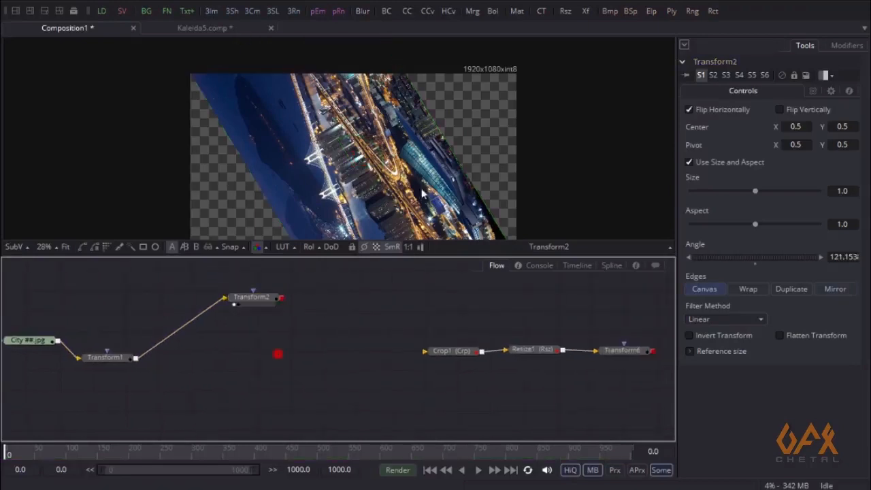
- Add a Merge node with Transform1 as its background and Transform2 as its foreground
{"action": "left_click_drag", "start_coordinate": [473, 42], "coordinate": [251, 367]}
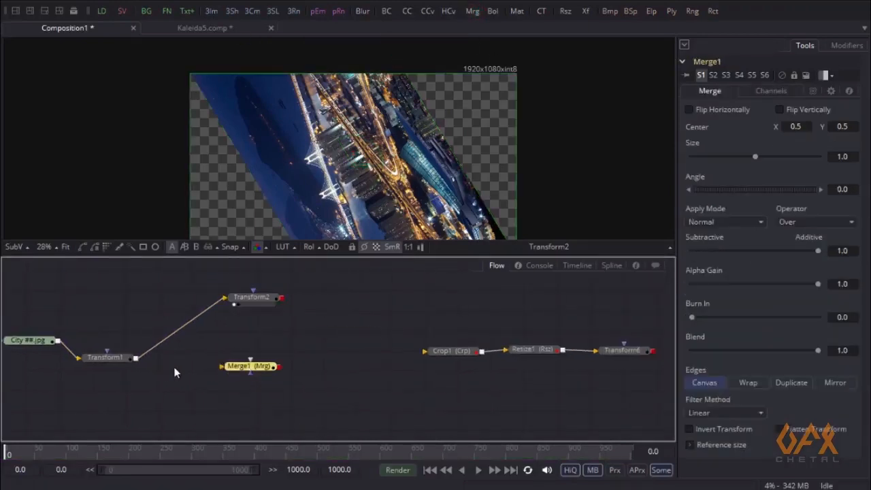
{"action": "left_click_drag", "start_coordinate": [136, 361], "coordinate": [251, 366]}
{"action": "left_click_drag", "start_coordinate": [283, 301], "coordinate": [261, 362]}
{"action": "left_click", "coordinate": [235, 388]}
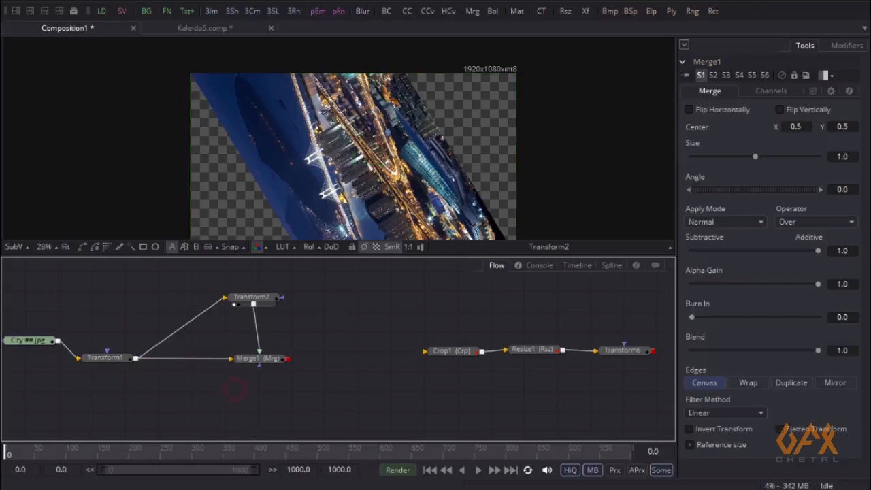
- Add a Triangle mask and connect it to Merge1's effect mask input
{"action": "left_click", "coordinate": [80, 6]}
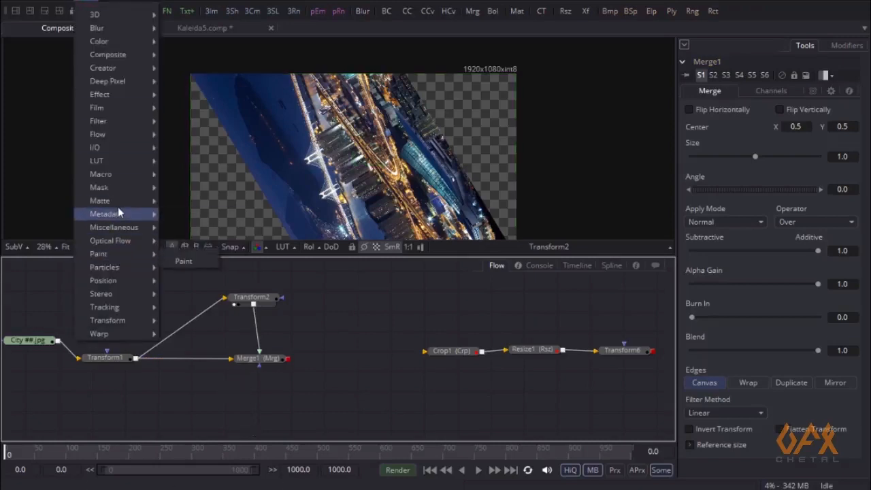
{"action": "mouse_move", "coordinate": [115, 201]}
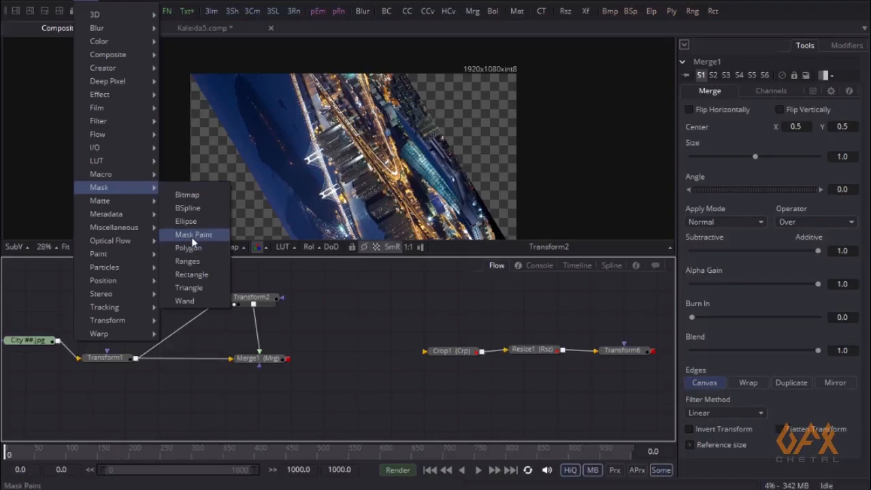
{"action": "left_click", "coordinate": [193, 291]}
{"action": "left_click", "coordinate": [243, 390]}
{"action": "left_click_drag", "start_coordinate": [229, 390], "coordinate": [258, 365]}
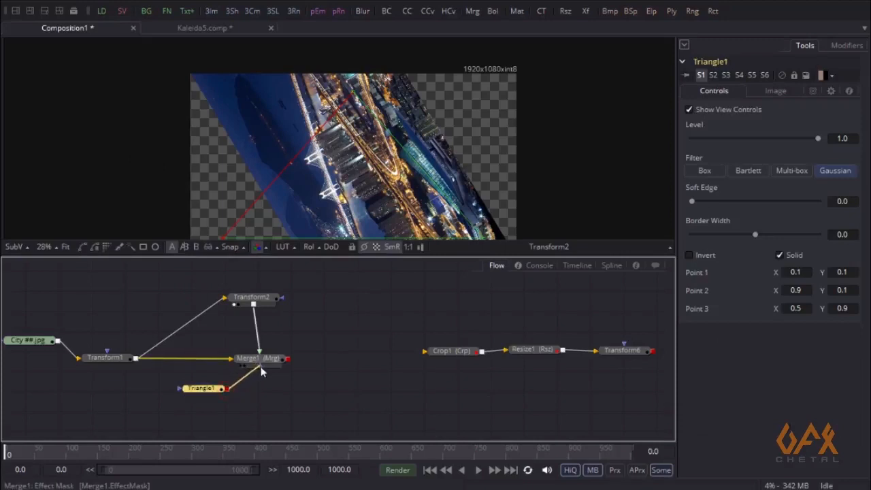
- Set Point 1 of the Triangle1 mask to X 0.5, Y 0.5
{"action": "left_click", "coordinate": [195, 390]}
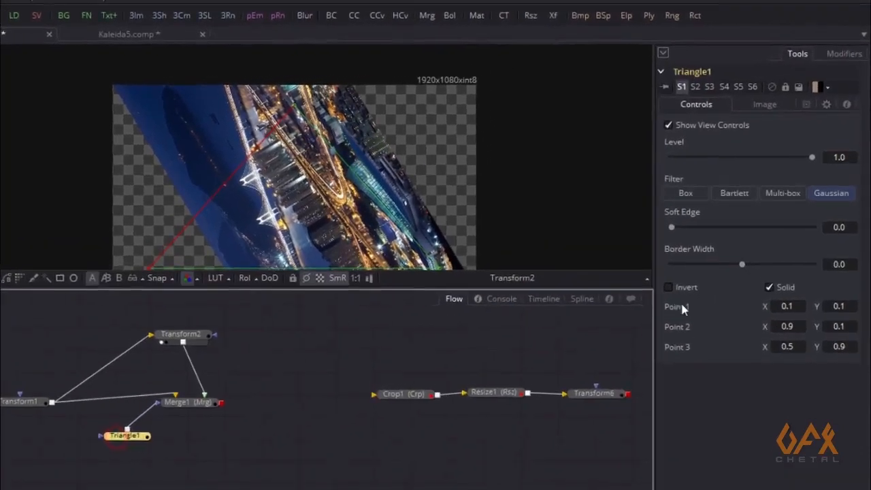
{"action": "left_click", "coordinate": [790, 272]}
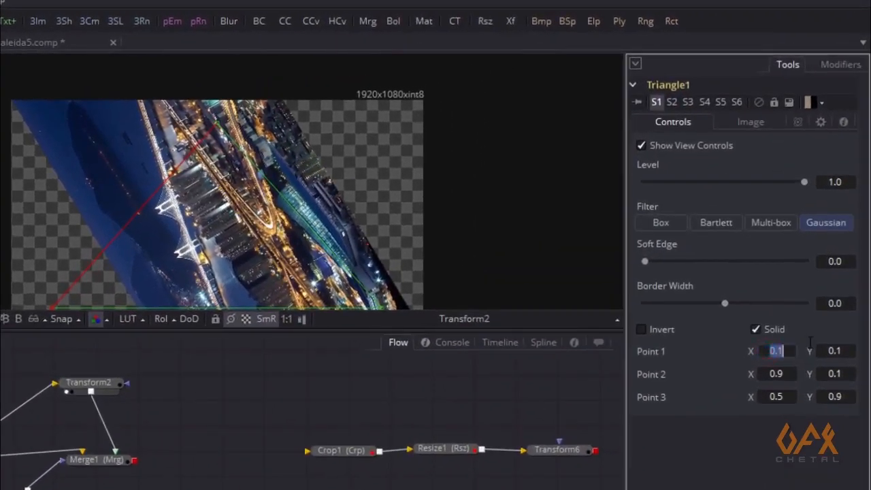
{"action": "key", "text": "BackSpace"}
{"action": "left_click", "coordinate": [830, 350]}
{"action": "type", "text": ".5"}
{"action": "key", "text": "Tab"}
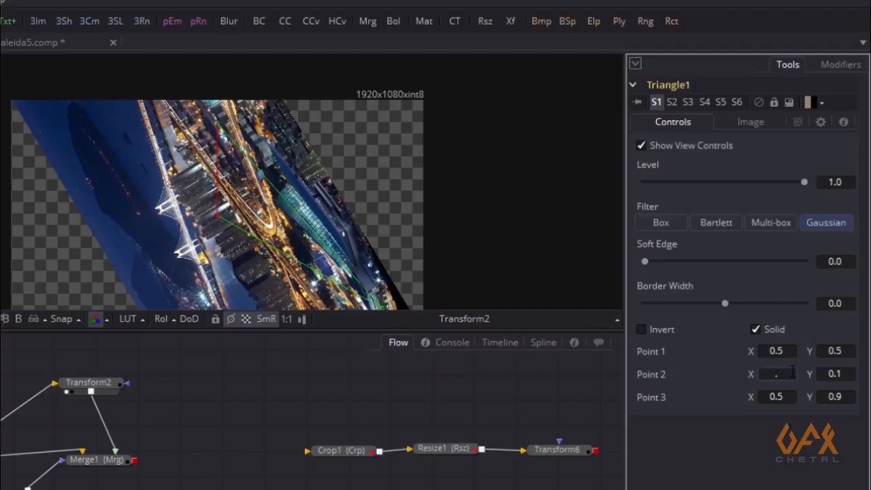
- Set Point 2 of the Triangle1 mask to X 0.0, Y 0.5
{"action": "type", "text": ".5"}
{"action": "left_click_drag", "start_coordinate": [783, 376], "coordinate": [696, 377]}
{"action": "type", "text": "0"}
{"action": "key", "text": "Tab"}
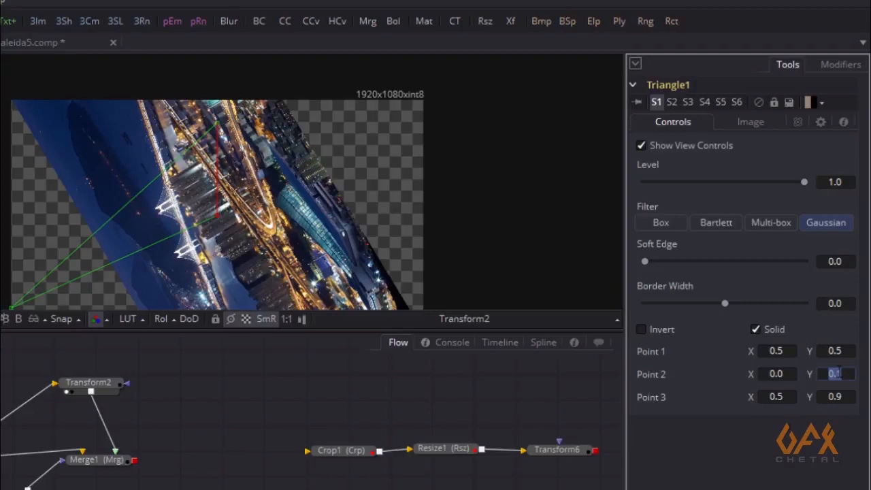
{"action": "double_click", "coordinate": [834, 372]}
{"action": "key", "text": "BackSpace"}
{"action": "key", "text": "Tab"}
- Set Point 3 of the Triangle1 mask to X 0.0, Y 1.0, and show Merge1's output in the viewer
{"action": "left_click", "coordinate": [790, 396]}
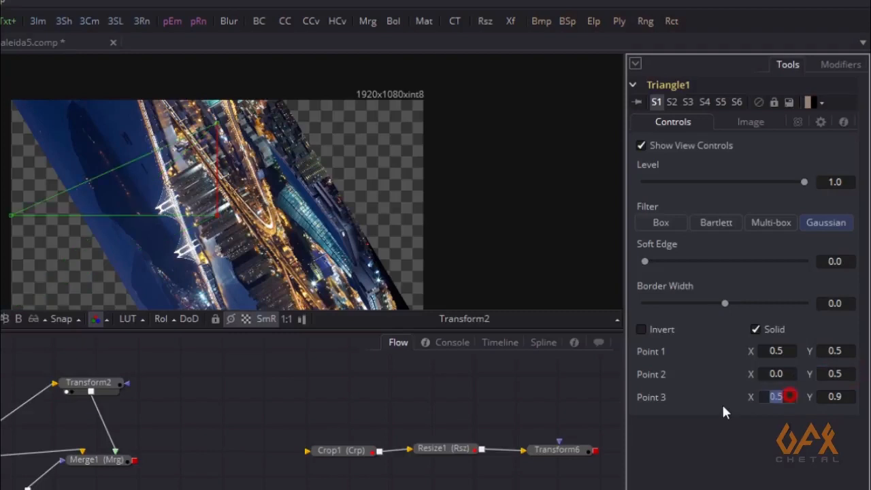
{"action": "key", "text": "Tab"}
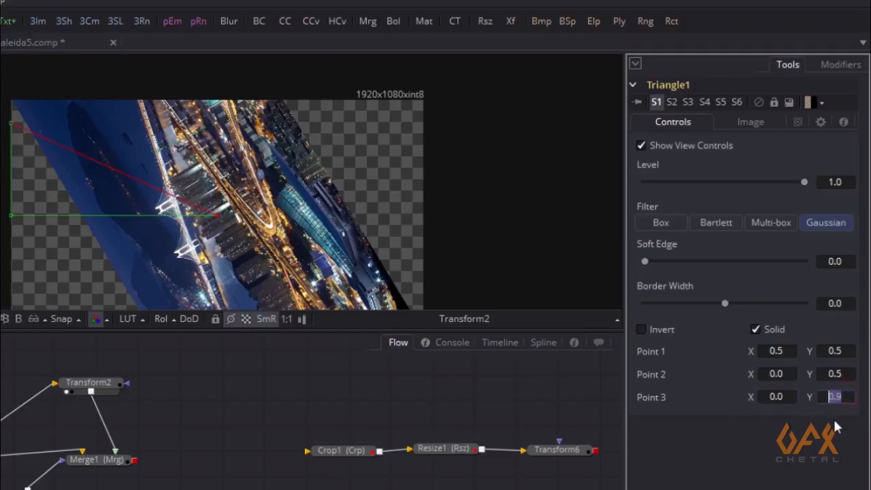
{"action": "key", "text": "Tab"}
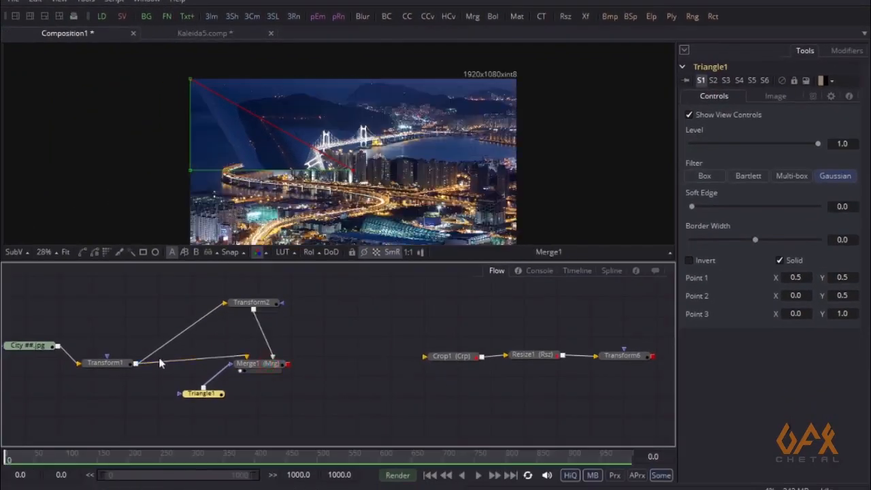
- Set Transform2's edges to Mirror
{"action": "left_click", "coordinate": [249, 303]}
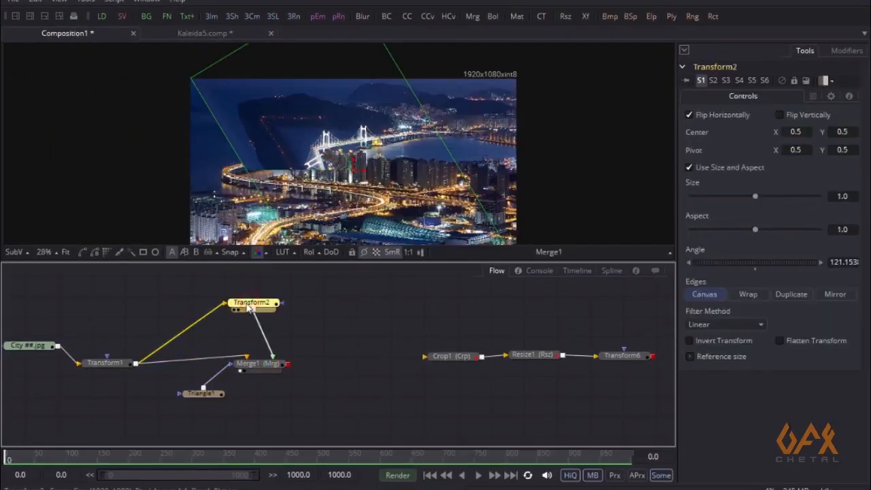
{"action": "left_click", "coordinate": [837, 297]}
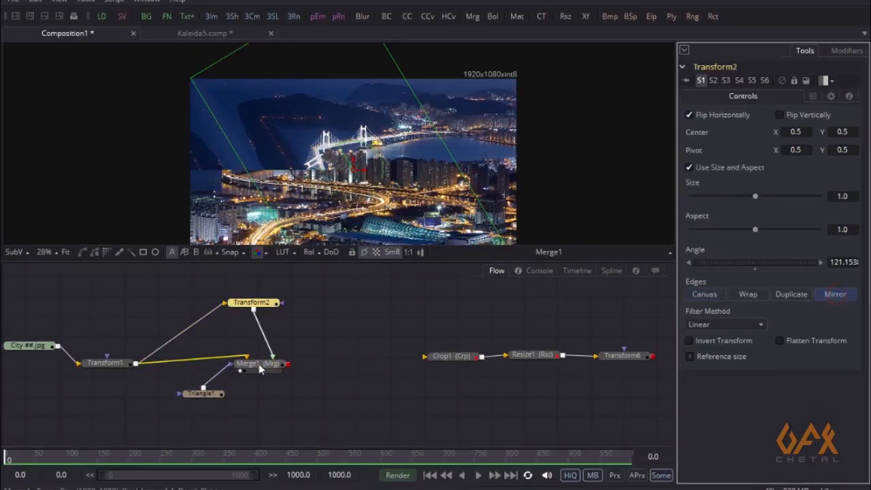
- Move the Crop1, Resize1 and Transform6 nodes together farther away from Merge1 to make room for more nodes
{"action": "left_click_drag", "start_coordinate": [262, 363], "coordinate": [200, 364]}
{"action": "left_click_drag", "start_coordinate": [380, 324], "coordinate": [430, 370]}
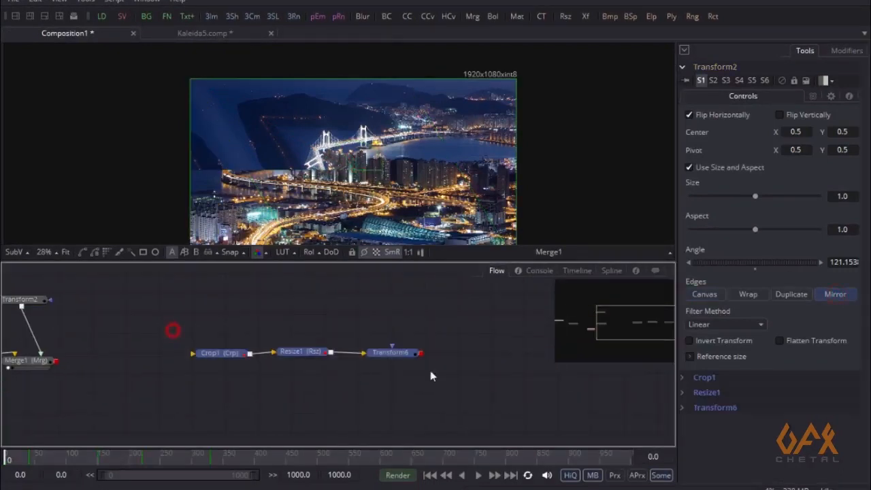
{"action": "left_click_drag", "start_coordinate": [215, 358], "coordinate": [408, 360]}
{"action": "left_click", "coordinate": [213, 373]}
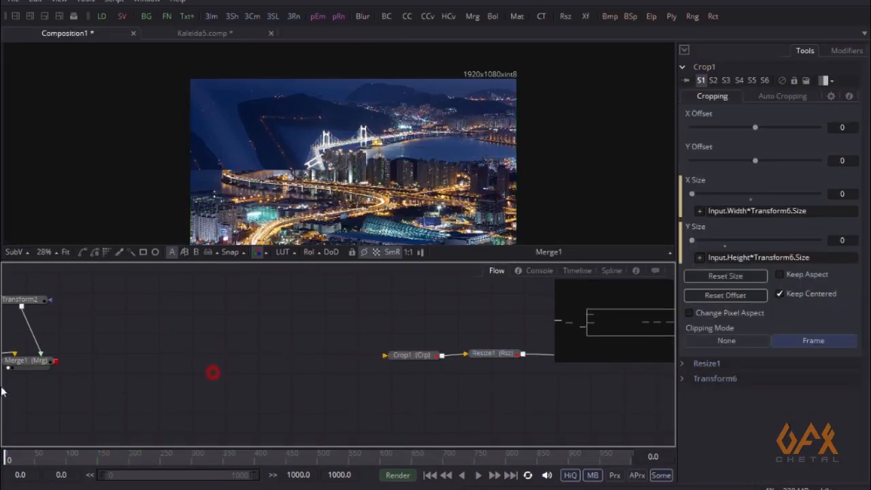
- Add a Transform after Merge1 and place it beside the merge in the flow
{"action": "left_click", "coordinate": [34, 365]}
{"action": "left_click", "coordinate": [585, 17]}
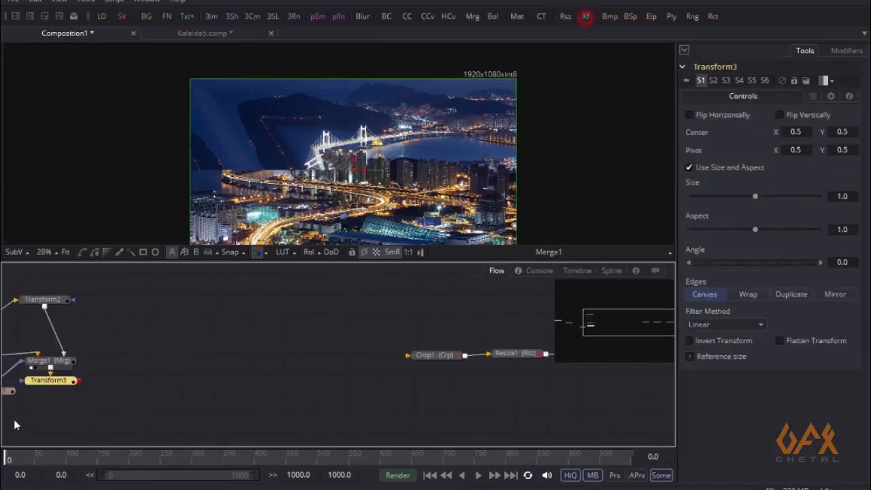
{"action": "mouse_move", "coordinate": [37, 384]}
{"action": "left_mouse_down"}
{"action": "mouse_move", "coordinate": [187, 354]}
{"action": "mouse_move", "coordinate": [155, 368]}
{"action": "left_mouse_up"}
{"action": "left_click", "coordinate": [153, 317]}
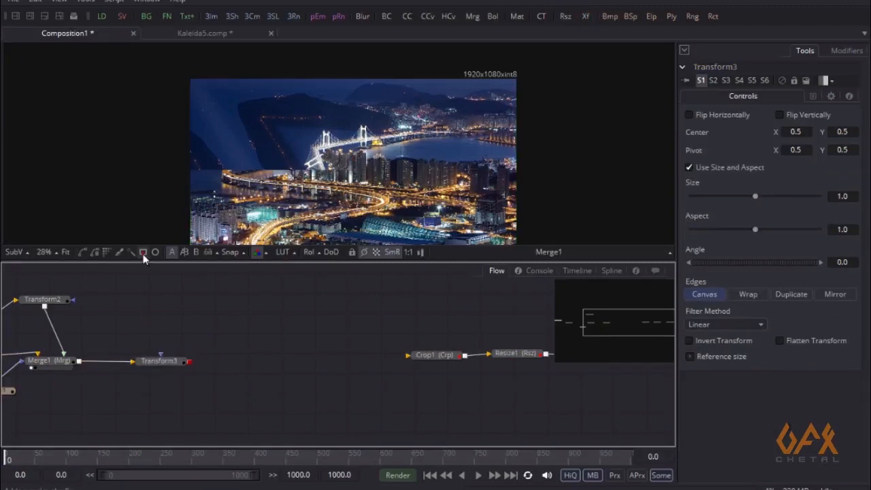
- Add a Rectangle mask to Transform3 and set its center to X 0.25, Y 0.75
{"action": "left_click", "coordinate": [142, 252]}
{"action": "left_click_drag", "start_coordinate": [178, 318], "coordinate": [162, 361]}
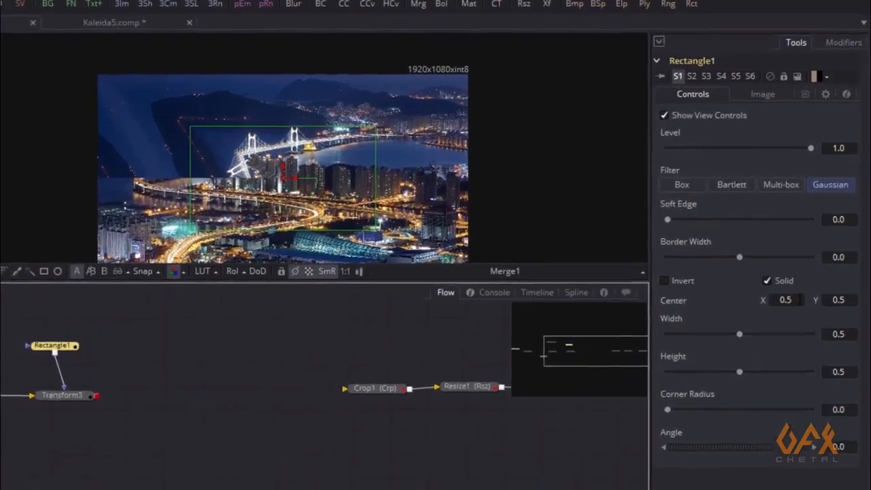
{"action": "left_click", "coordinate": [785, 299]}
{"action": "type", "text": ".25"}
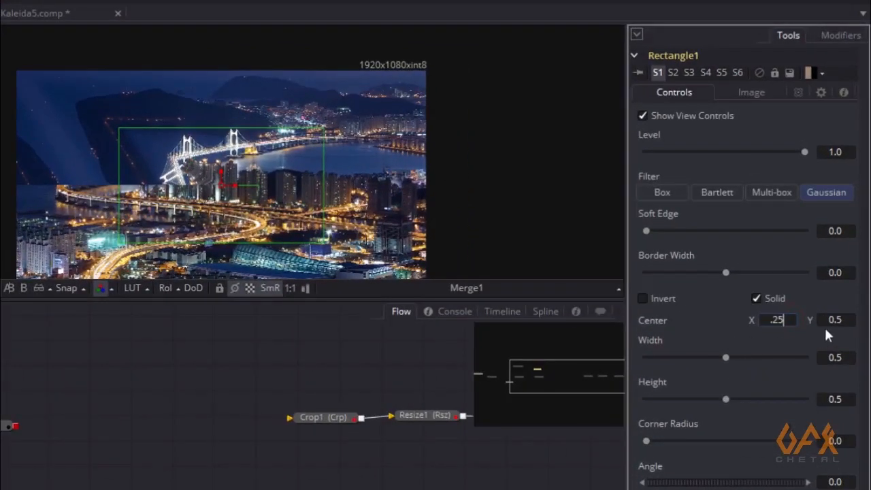
{"action": "key", "text": "Tab"}
{"action": "key", "text": "BackSpace"}
{"action": "type", "text": ".75"}
{"action": "key", "text": "Tab"}
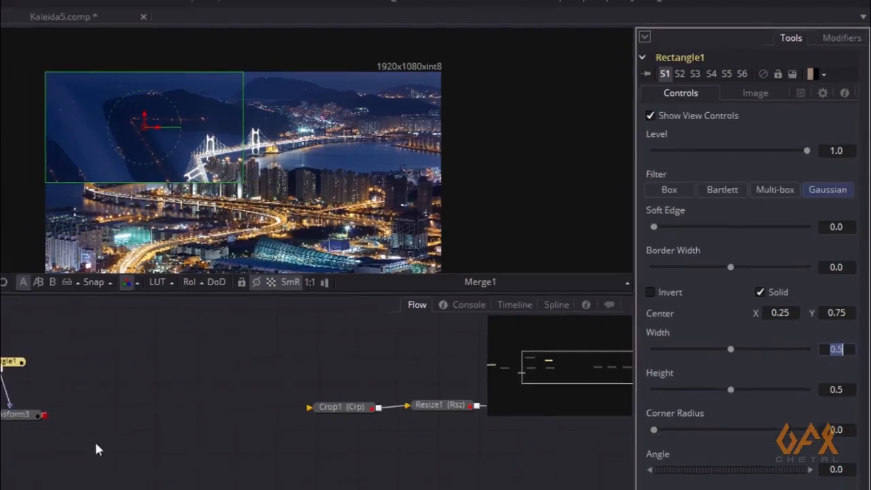
- Enable Multiply by Mask on Transform3 and show its output in the viewer
{"action": "left_click", "coordinate": [174, 362]}
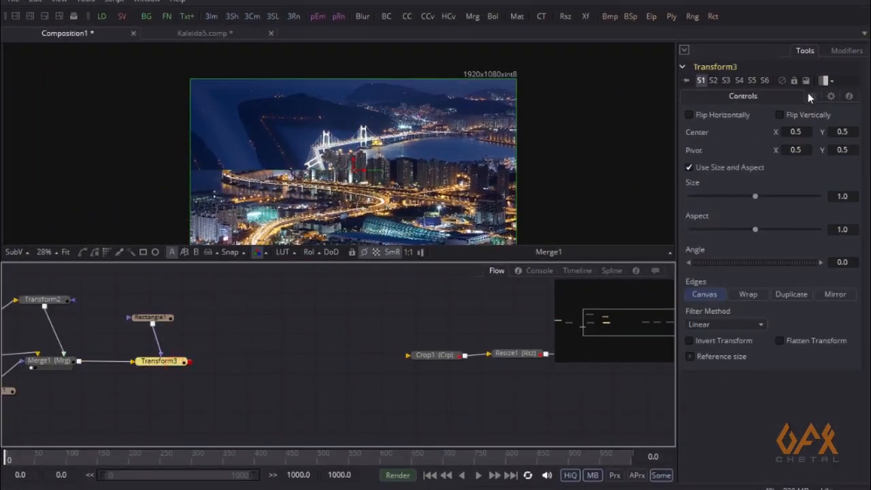
{"action": "left_click", "coordinate": [812, 95]}
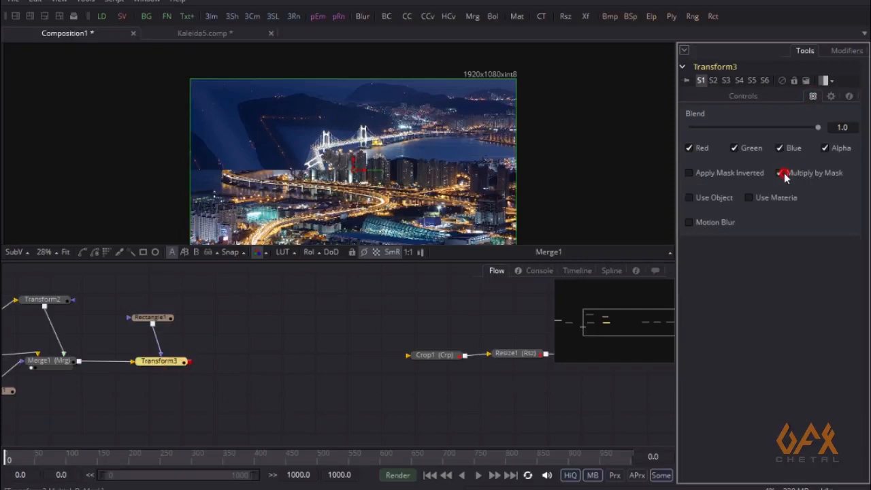
{"action": "left_click_drag", "start_coordinate": [153, 362], "coordinate": [96, 127]}
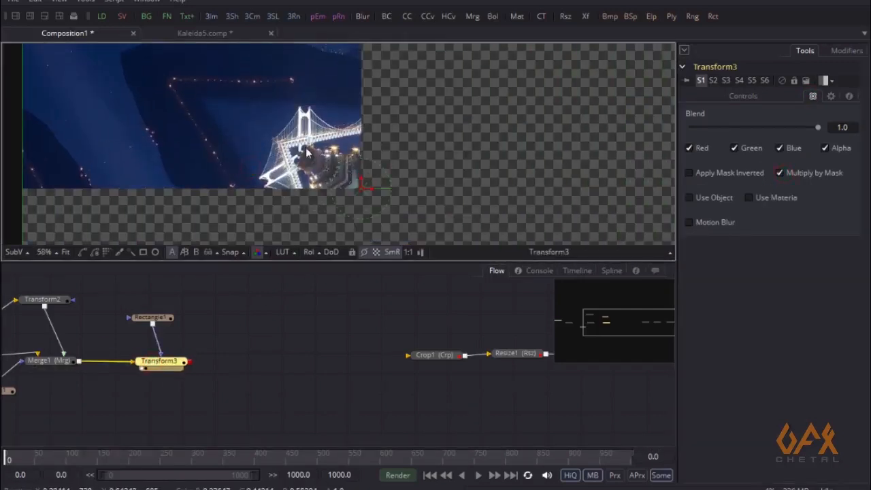
{"action": "left_click_drag", "start_coordinate": [169, 104], "coordinate": [258, 164]}
- Show Transform2's output in the viewer and examine how its flipped image is rotated about the frame's corner
{"action": "left_click_drag", "start_coordinate": [196, 350], "coordinate": [463, 343]}
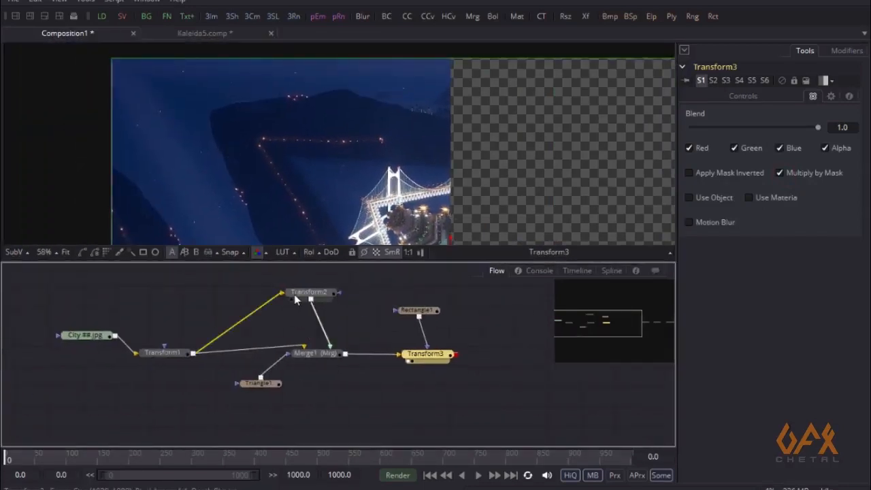
{"action": "left_click_drag", "start_coordinate": [299, 300], "coordinate": [280, 118]}
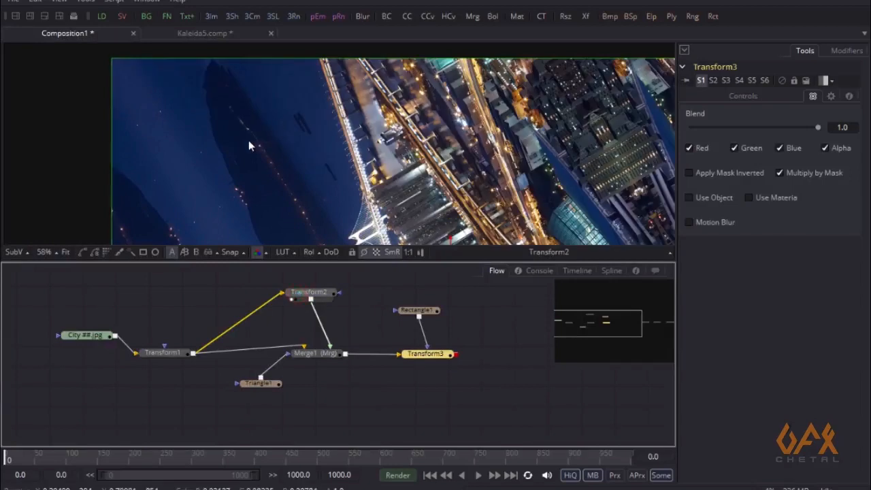
{"action": "left_click", "coordinate": [310, 300]}
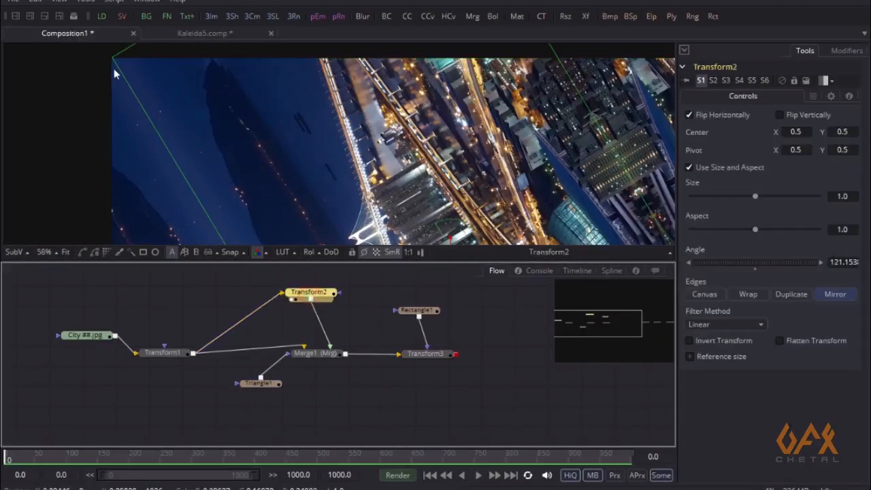
{"action": "left_click_drag", "start_coordinate": [306, 129], "coordinate": [155, 109]}
{"action": "left_click_drag", "start_coordinate": [244, 144], "coordinate": [191, 116]}
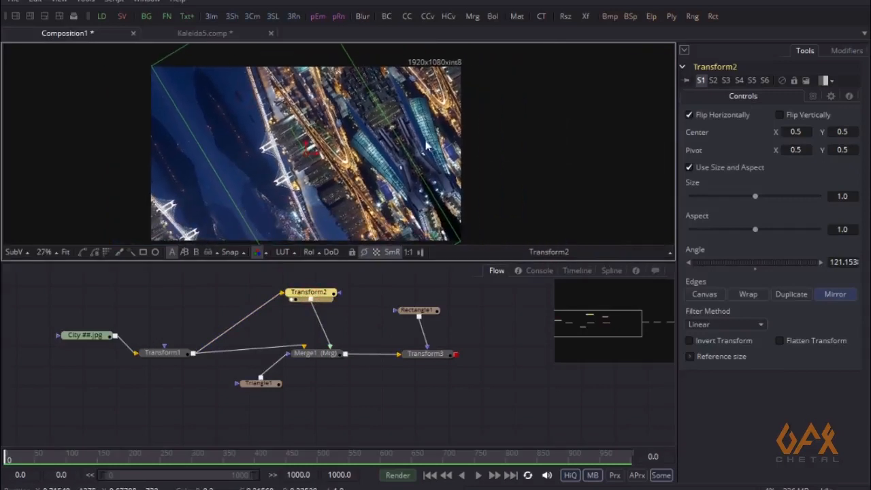
{"action": "left_click_drag", "start_coordinate": [345, 177], "coordinate": [391, 194]}
{"action": "scroll", "coordinate": [388, 190], "scroll_direction": "down", "scroll_amount": 1}
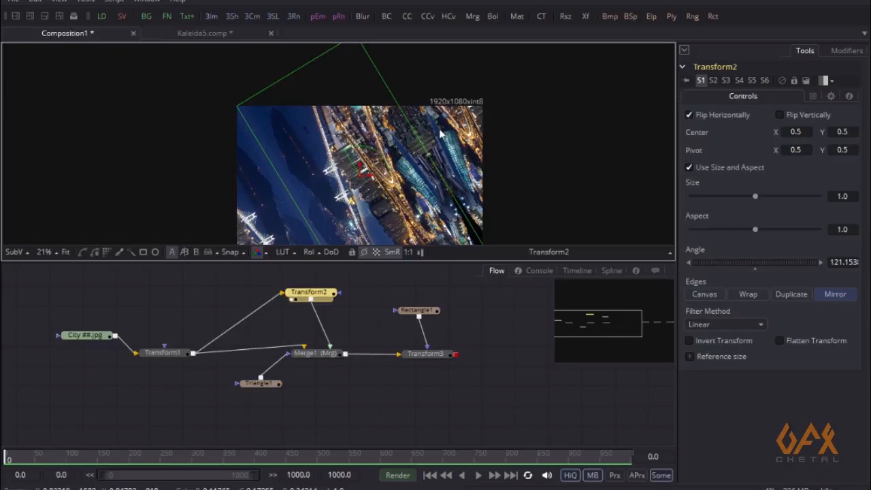
{"action": "mouse_move", "coordinate": [322, 296]}
{"action": "left_mouse_down"}
{"action": "mouse_move", "coordinate": [270, 296]}
{"action": "mouse_move", "coordinate": [336, 293]}
{"action": "left_mouse_up"}
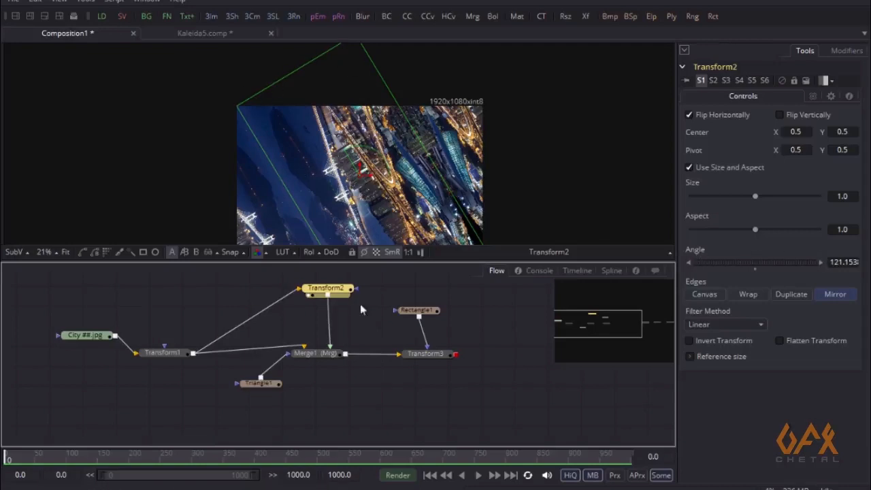
{"action": "left_click", "coordinate": [504, 364]}
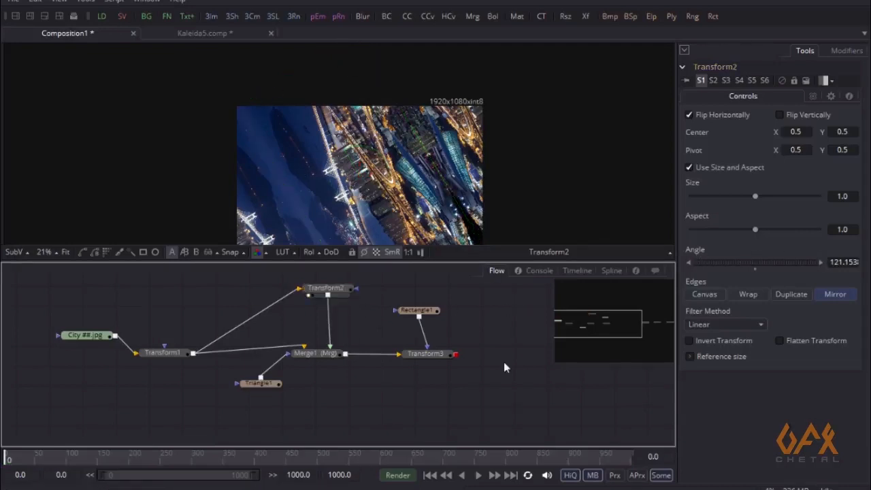
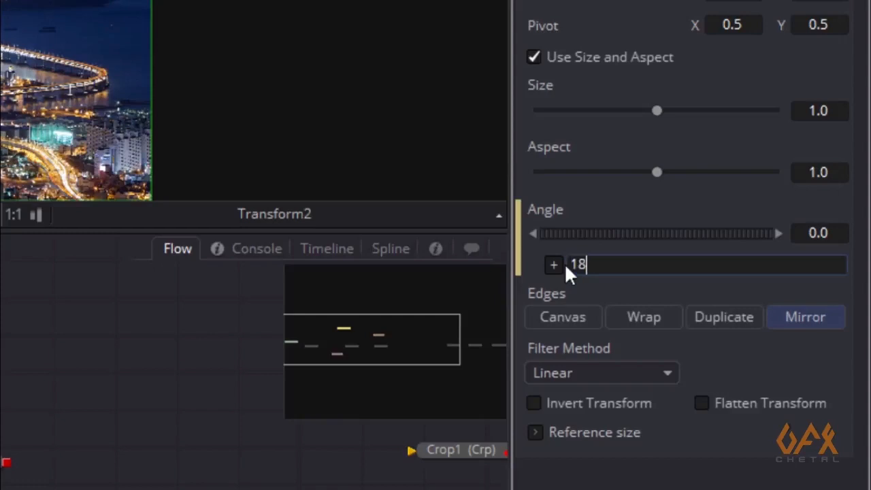
- Complete Transform2's Angle expression as 180 - 2* tanh (Input.Height/Input.Width)
{"action": "type", "text": "- 2*"}
{"action": "type", "text": "tanh"}
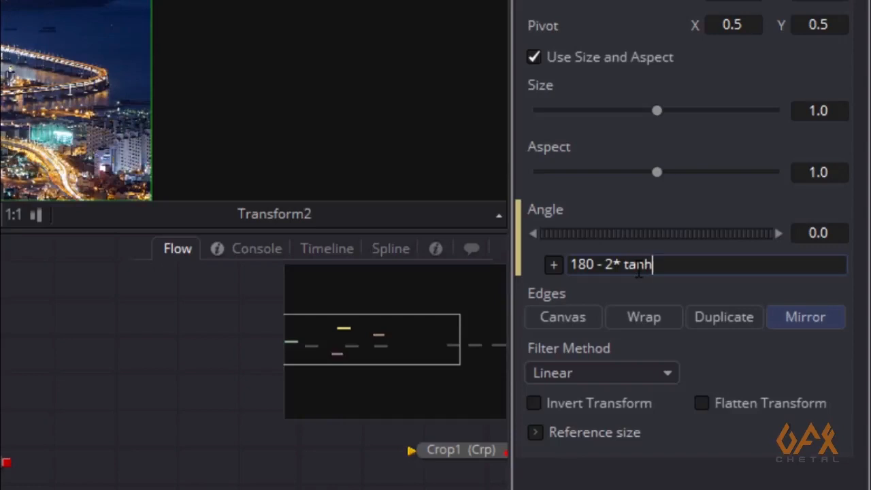
{"action": "type", "text": " *"}
{"action": "key", "text": "BackSpace"}
{"action": "type", "text": "("}
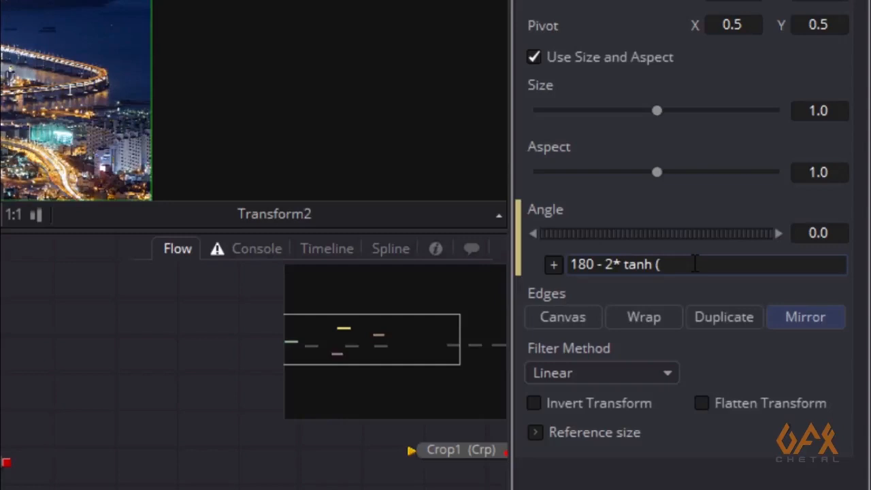
{"action": "type", "text": "ln"}
{"action": "type", "text": "put."}
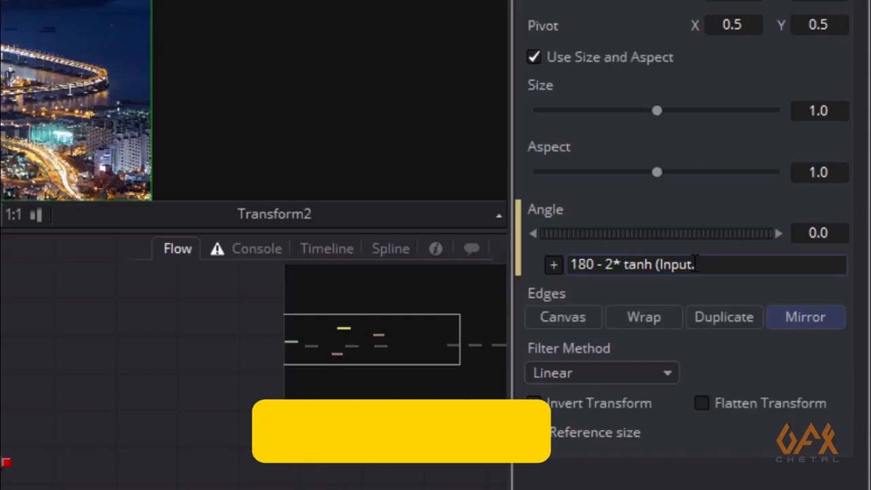
{"action": "type", "text": "Height"}
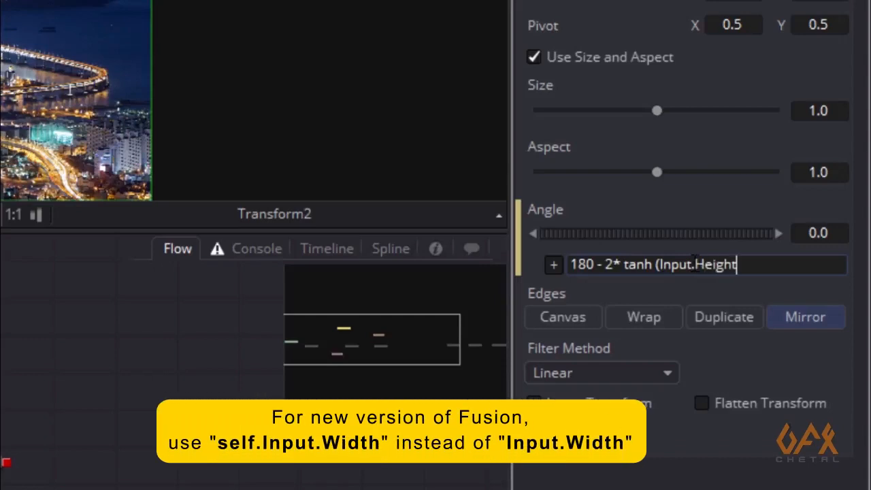
{"action": "type", "text": "/Input.Widt"}
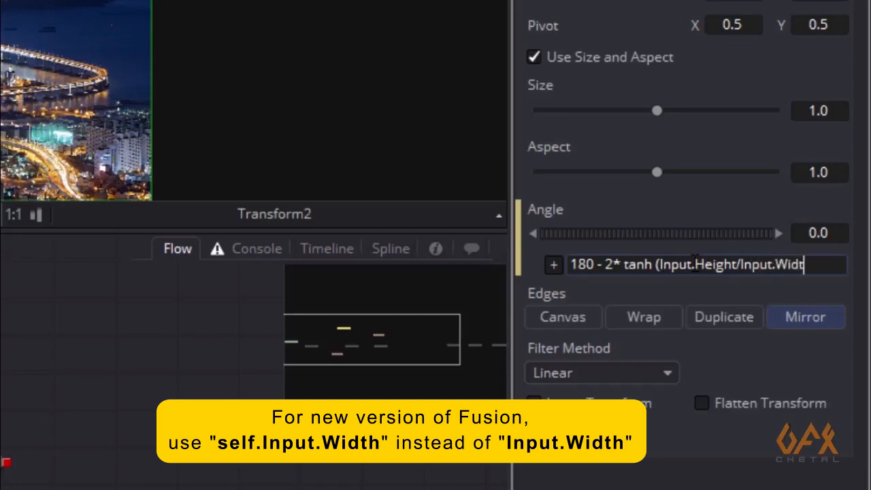
{"action": "type", "text": "h)"}
- Wrap the tanh term of Transform2's Angle expression in deg( ), giving 180 - 2* deg( tanh (Input.Height/Input.Width)), and apply it
{"action": "left_click", "coordinate": [625, 264]}
{"action": "left_click_drag", "start_coordinate": [624, 264], "coordinate": [819, 239]}
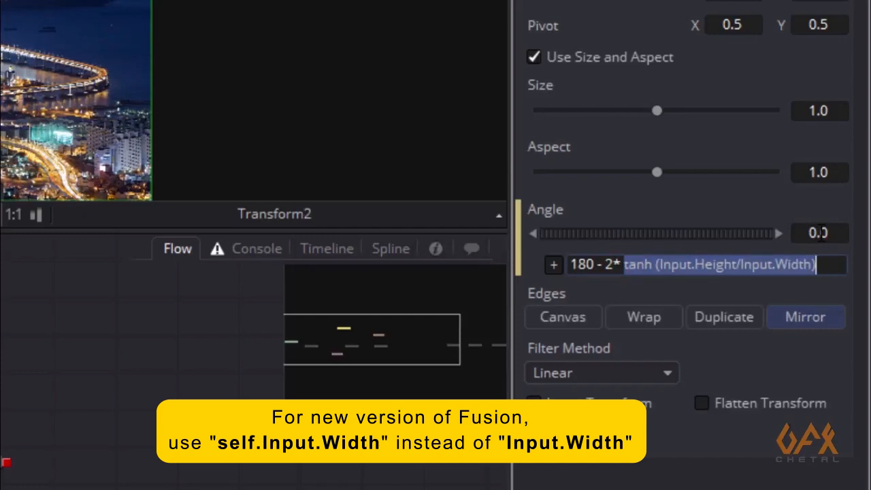
{"action": "left_click", "coordinate": [623, 264]}
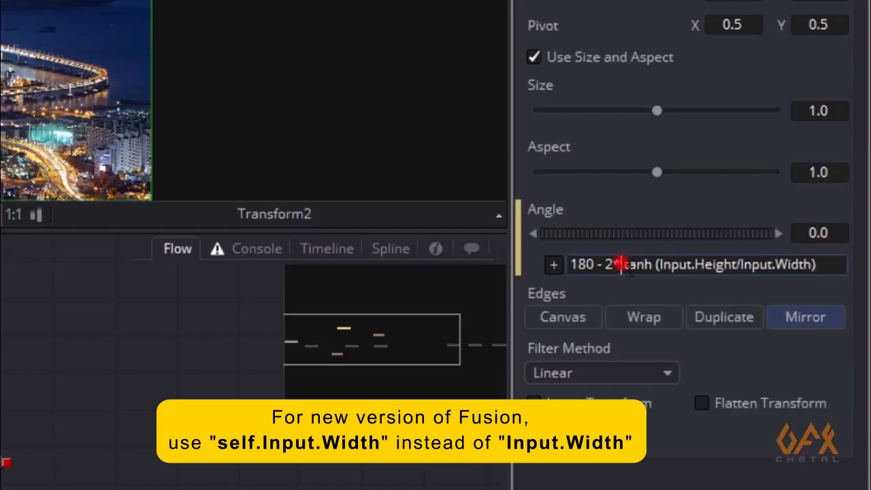
{"action": "type", "text": "de "}
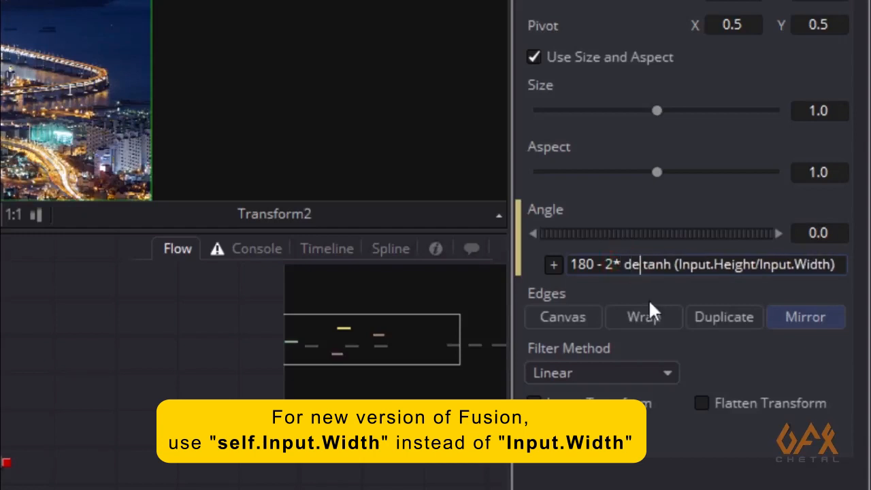
{"action": "type", "text": "g"}
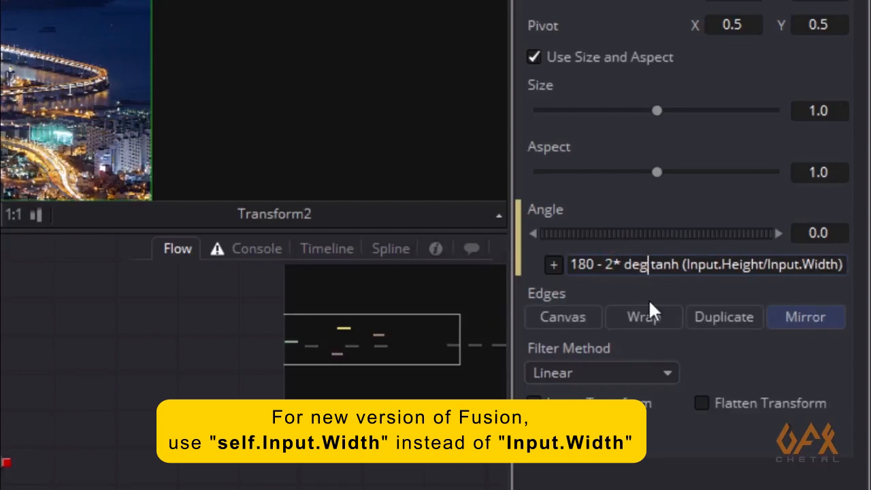
{"action": "type", "text": "("}
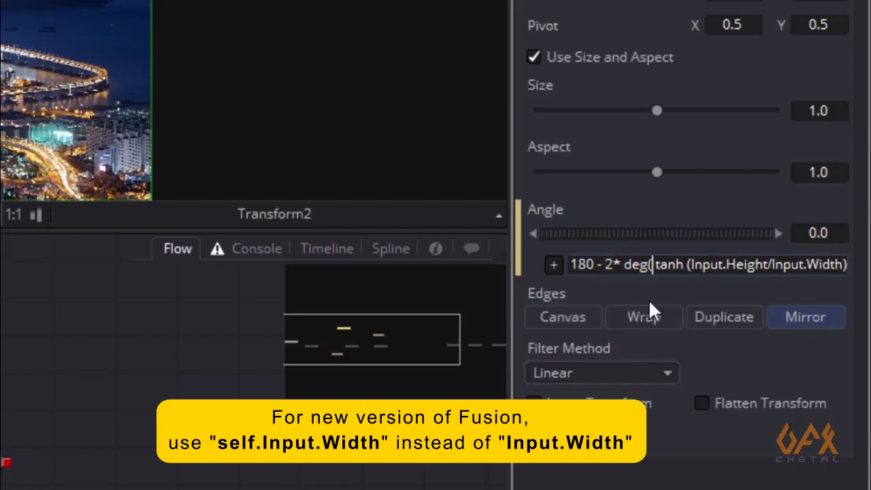
{"action": "key", "text": "Right"}
{"action": "key", "text": "Right"}
{"action": "key", "text": "Right"}
{"action": "key", "text": "Right"}
{"action": "key", "text": "Right"}
{"action": "key", "text": "Right"}
{"action": "key", "text": "Right"}
{"action": "key", "text": "Right"}
{"action": "key", "text": "Right"}
{"action": "key", "text": "Right"}
{"action": "key", "text": "Right"}
{"action": "key", "text": "Right"}
{"action": "key", "text": "Right"}
{"action": "key", "text": "Right"}
{"action": "key", "text": "Right"}
{"action": "key", "text": "Right"}
{"action": "key", "text": "Right"}
{"action": "key", "text": "Right"}
{"action": "key", "text": "Right"}
{"action": "key", "text": "Right"}
{"action": "key", "text": "Right"}
{"action": "key", "text": "Right"}
{"action": "key", "text": "Right"}
{"action": "key", "text": "Right"}
{"action": "key", "text": "Right"}
{"action": "key", "text": "Right"}
{"action": "key", "text": "Right"}
{"action": "key", "text": "Right"}
{"action": "key", "text": "Right"}
{"action": "key", "text": "Right"}
{"action": "key", "text": "Right"}
{"action": "key", "text": "Right"}
{"action": "type", "text": ")"}
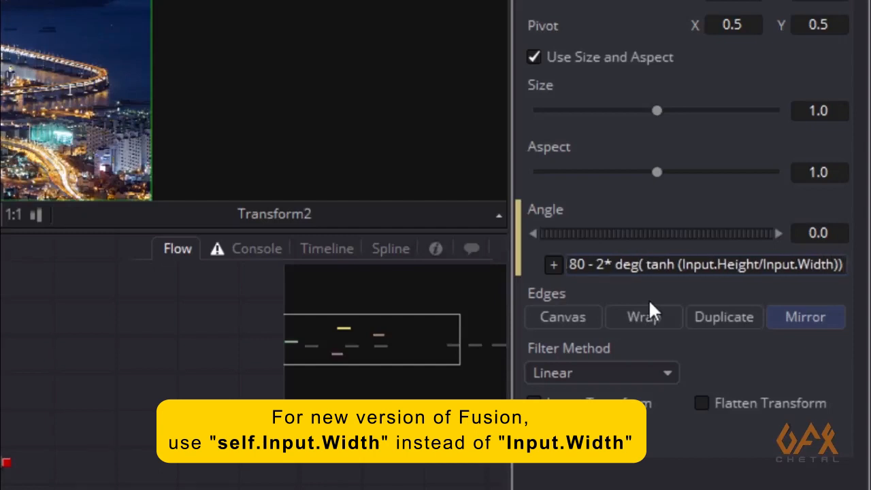
{"action": "key", "text": "Return"}
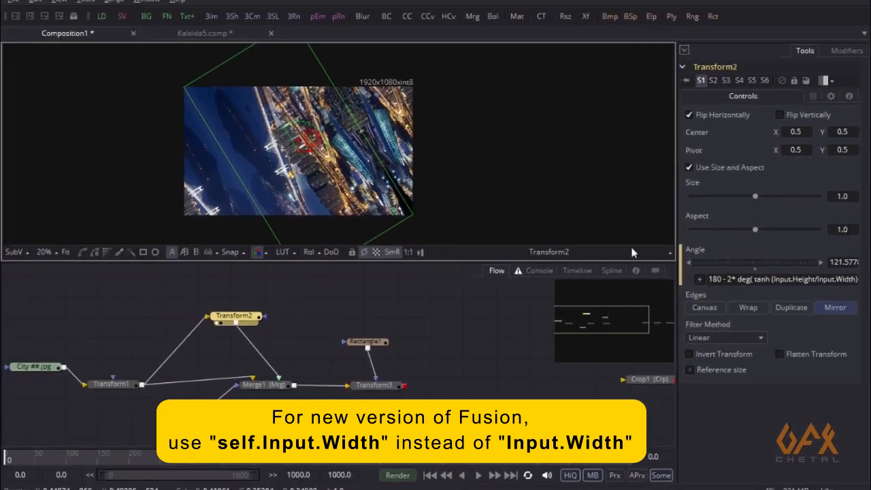
- Show Transform3's output in the viewer and set its edges to Mirror
{"action": "left_click_drag", "start_coordinate": [328, 360], "coordinate": [277, 168]}
{"action": "mouse_move", "coordinate": [165, 161]}
{"action": "left_mouse_down"}
{"action": "mouse_move", "coordinate": [161, 167]}
{"action": "mouse_move", "coordinate": [259, 170]}
{"action": "left_mouse_up"}
{"action": "left_click_drag", "start_coordinate": [330, 160], "coordinate": [307, 161]}
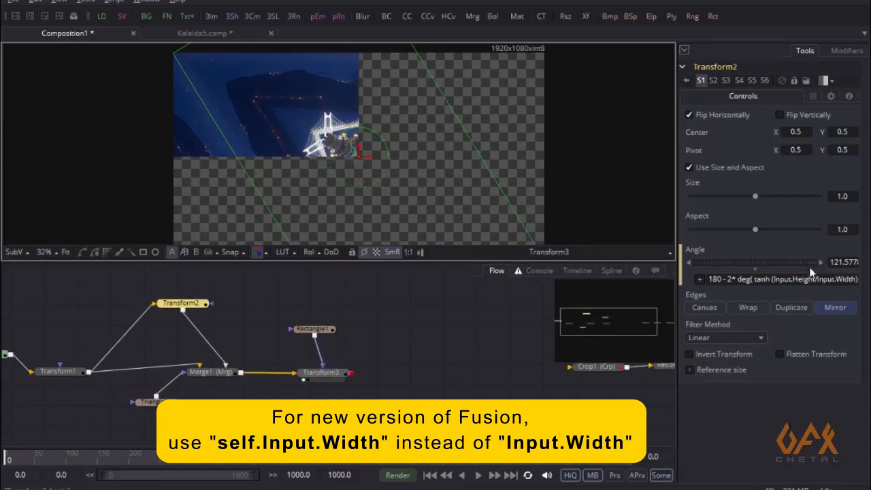
{"action": "left_click_drag", "start_coordinate": [332, 371], "coordinate": [266, 372]}
{"action": "left_click", "coordinate": [266, 372]}
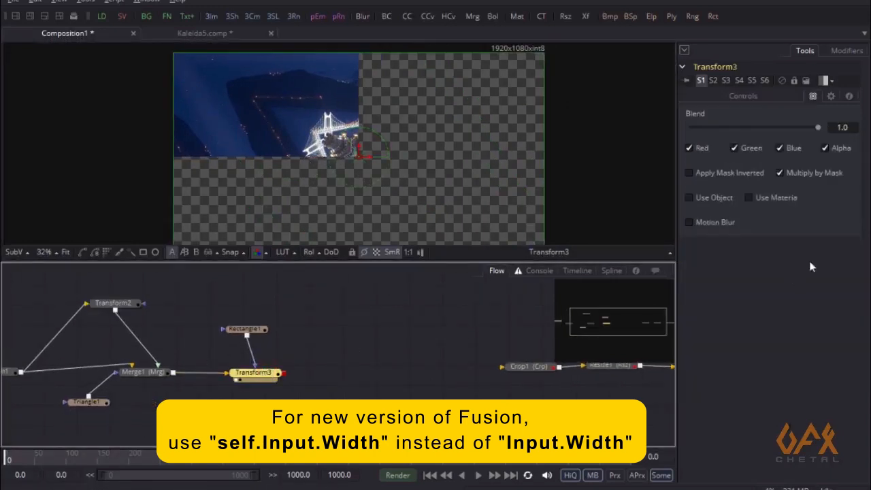
{"action": "left_click", "coordinate": [738, 96]}
{"action": "left_click", "coordinate": [829, 294]}
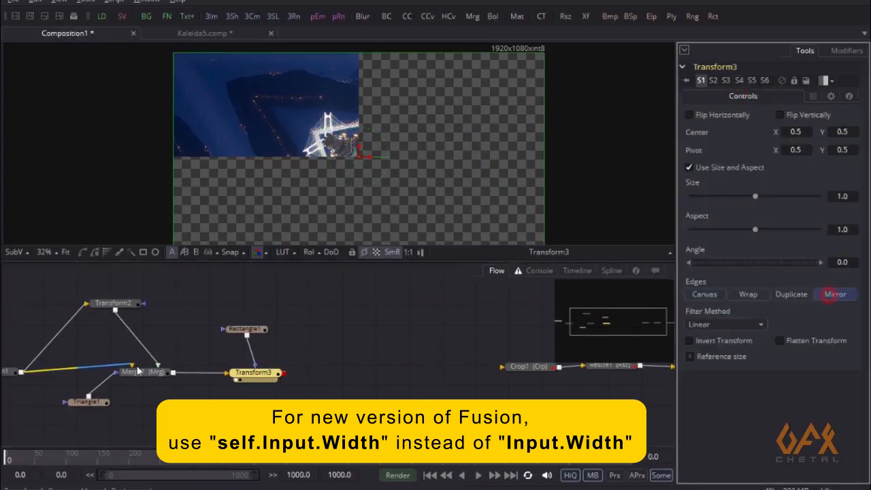
- Branch a new Transform off Transform3, flip it only horizontally and set its edges to Mirror
{"action": "left_click", "coordinate": [584, 16]}
{"action": "left_click_drag", "start_coordinate": [331, 379], "coordinate": [341, 324]}
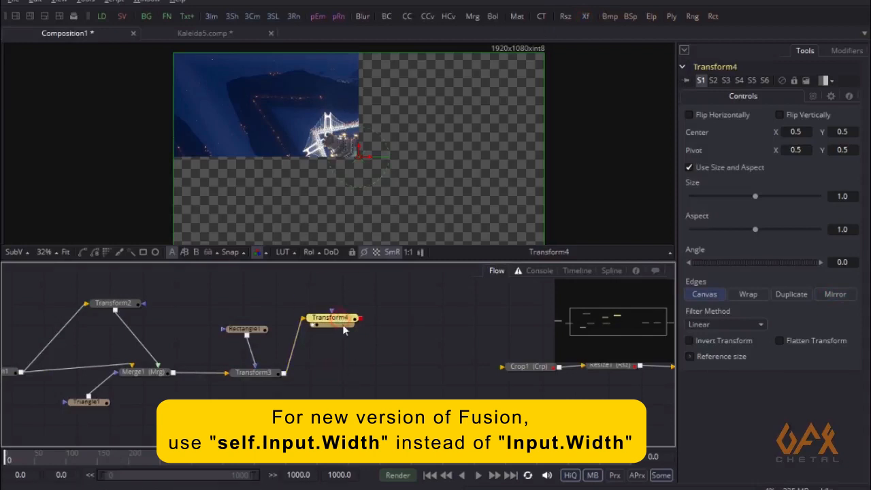
{"action": "left_click", "coordinate": [781, 115]}
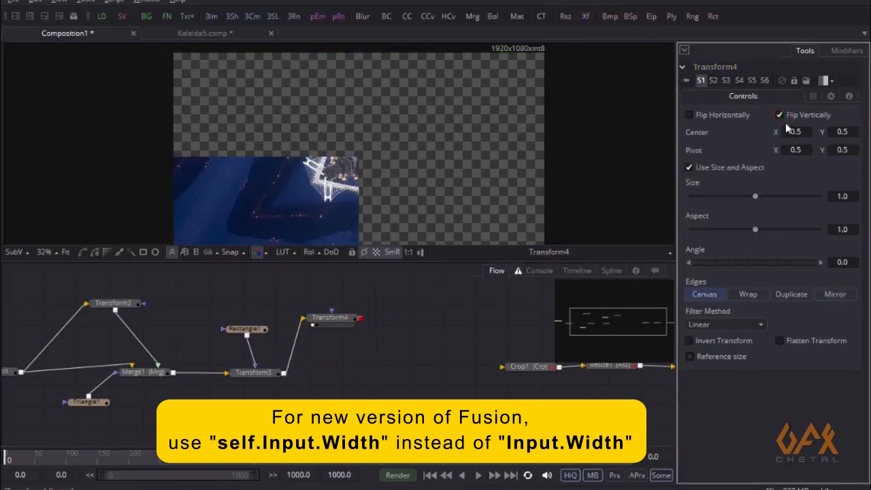
{"action": "left_click", "coordinate": [748, 116]}
{"action": "left_click", "coordinate": [781, 114]}
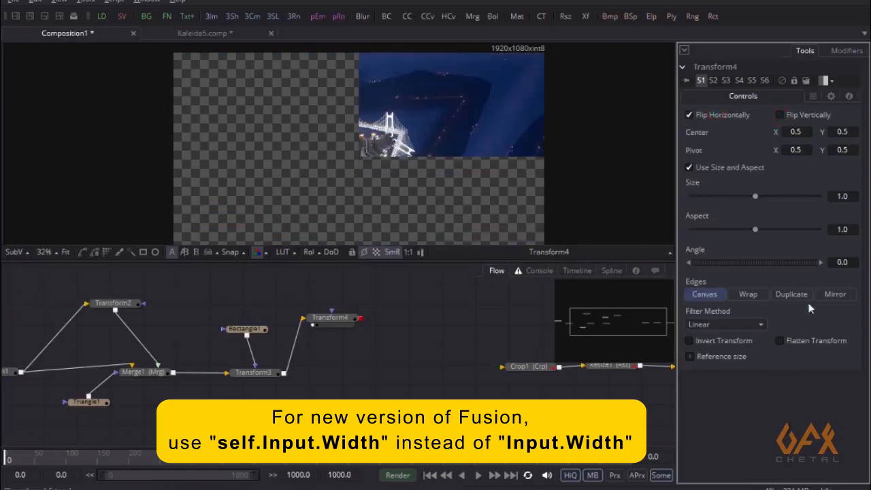
{"action": "left_click", "coordinate": [835, 294]}
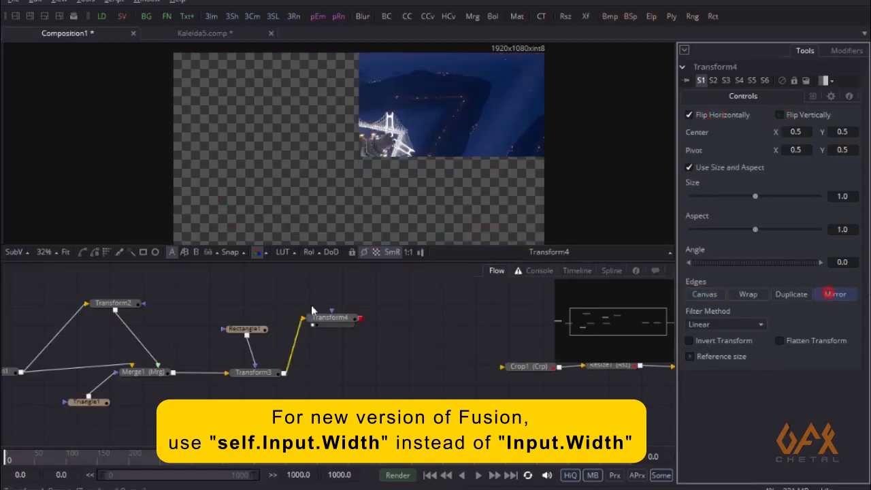
- Merge Transform4 over Transform3, then branch another Transform off the merge and show its output in the viewer
{"action": "left_click_drag", "start_coordinate": [359, 325], "coordinate": [320, 153]}
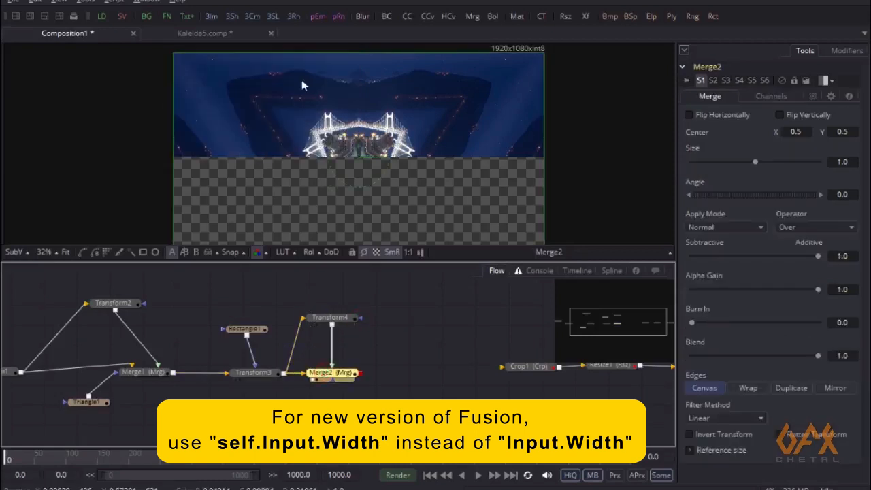
{"action": "left_click_drag", "start_coordinate": [585, 16], "coordinate": [415, 326]}
{"action": "left_click_drag", "start_coordinate": [361, 374], "coordinate": [388, 175]}
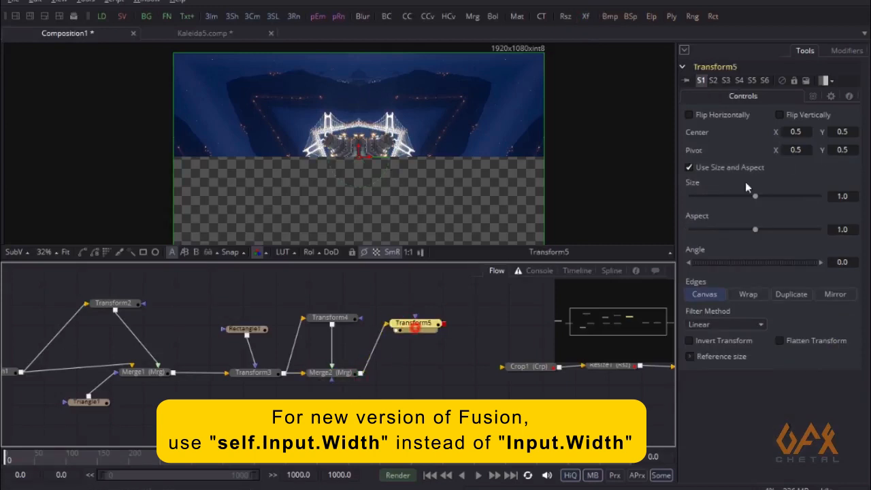
- Flip Transform5 vertically, merge it over Merge2 and show the new merge in the viewer
{"action": "left_click", "coordinate": [780, 115]}
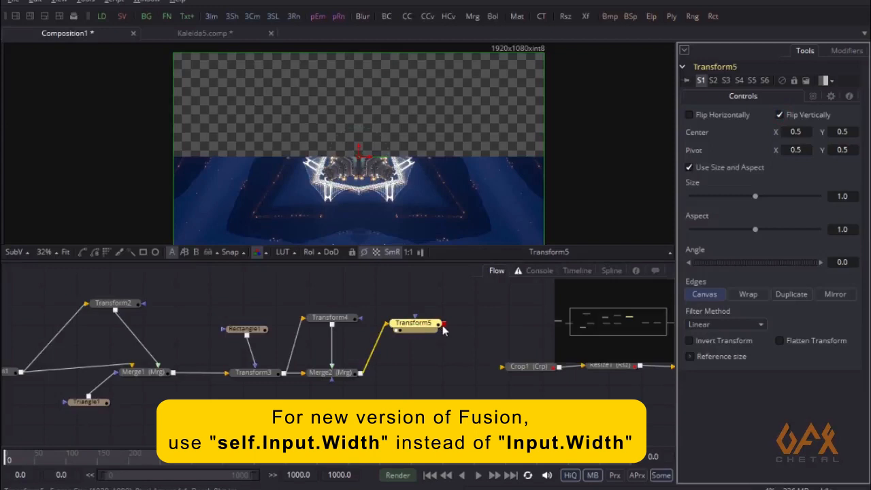
{"action": "left_click_drag", "start_coordinate": [445, 325], "coordinate": [361, 374]}
{"action": "left_click", "coordinate": [399, 379]}
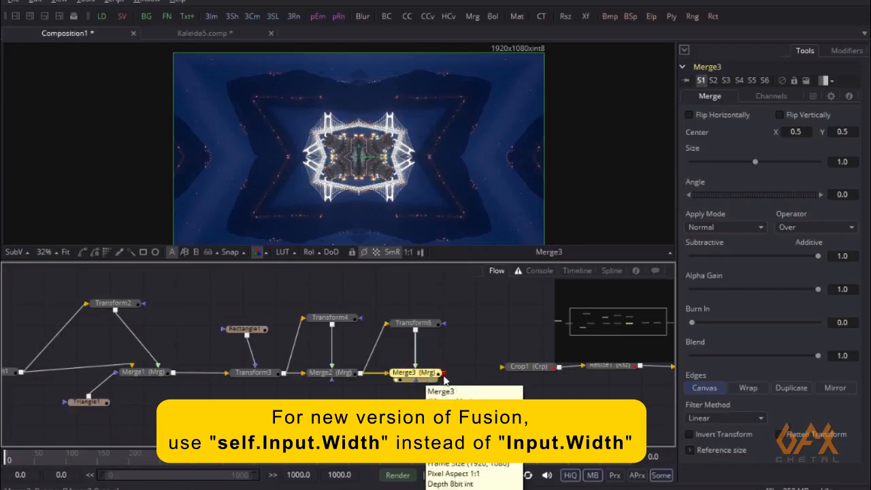
- Connect Merge3's output to Crop1 and show Transform6 at the end of the chain in the viewer
{"action": "left_click_drag", "start_coordinate": [443, 375], "coordinate": [341, 184]}
{"action": "left_click", "coordinate": [395, 368]}
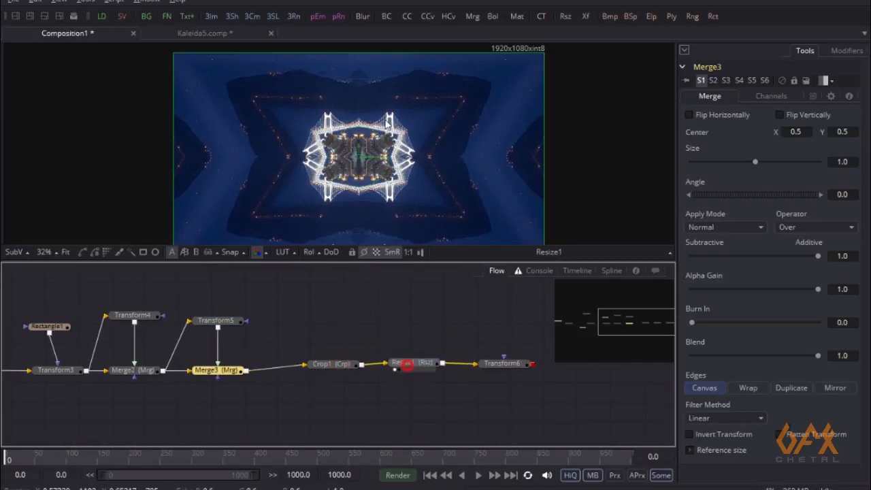
{"action": "left_click", "coordinate": [497, 367]}
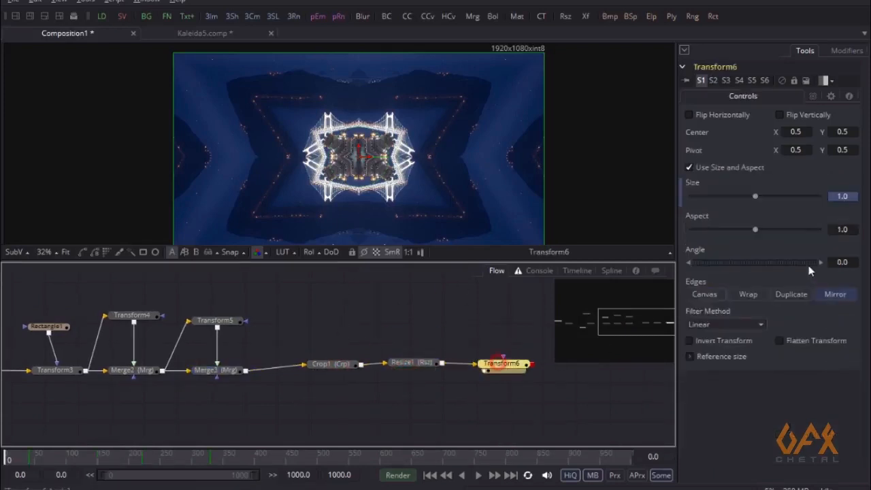
- Remove the Size link from Transform6 and reduce its Size to about 0.476
{"action": "right_click", "coordinate": [725, 184]}
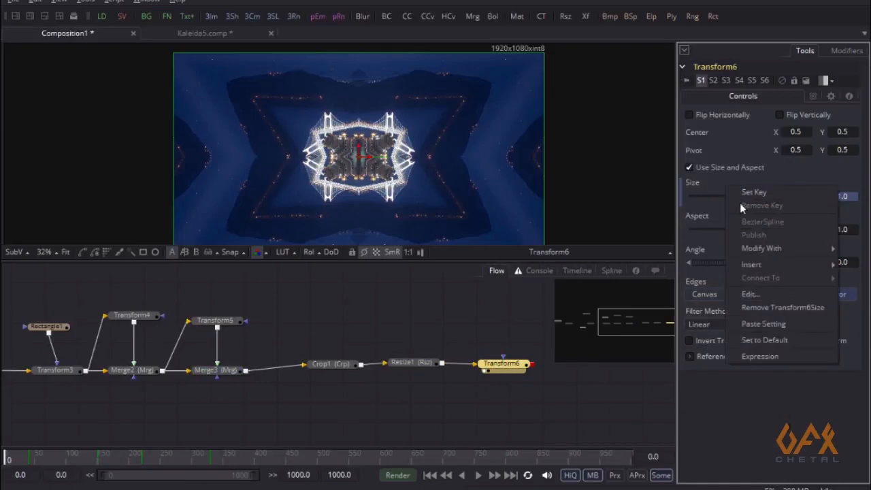
{"action": "left_click", "coordinate": [761, 307]}
{"action": "left_click_drag", "start_coordinate": [754, 198], "coordinate": [721, 204]}
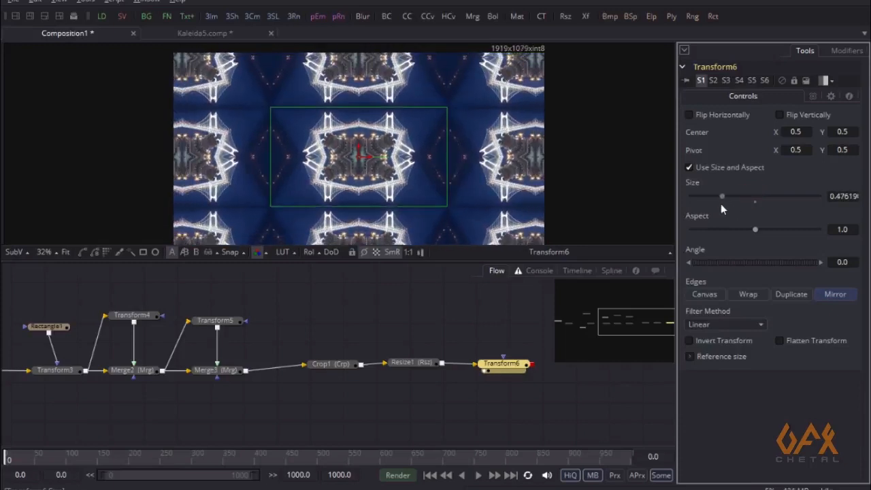
- Rotate Transform1 beside the City image loader to an Angle of about 57.1
{"action": "left_click_drag", "start_coordinate": [117, 372], "coordinate": [507, 366]}
{"action": "left_click", "coordinate": [185, 368]}
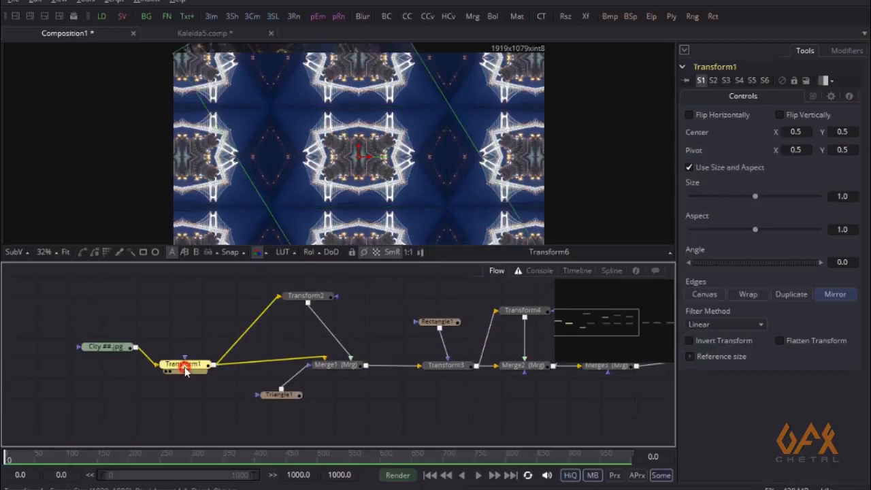
{"action": "left_click_drag", "start_coordinate": [717, 263], "coordinate": [738, 263]}
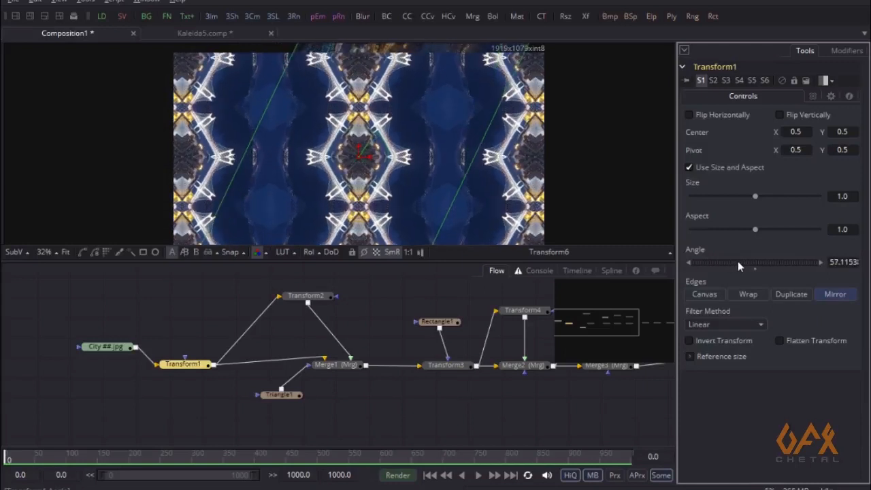
- Review the Crop1, Resize1 and Transform6 chain, then examine Transform1 and the Angle expression of Transform2
{"action": "left_click_drag", "start_coordinate": [461, 293], "coordinate": [291, 311]}
{"action": "left_click_drag", "start_coordinate": [466, 325], "coordinate": [304, 315]}
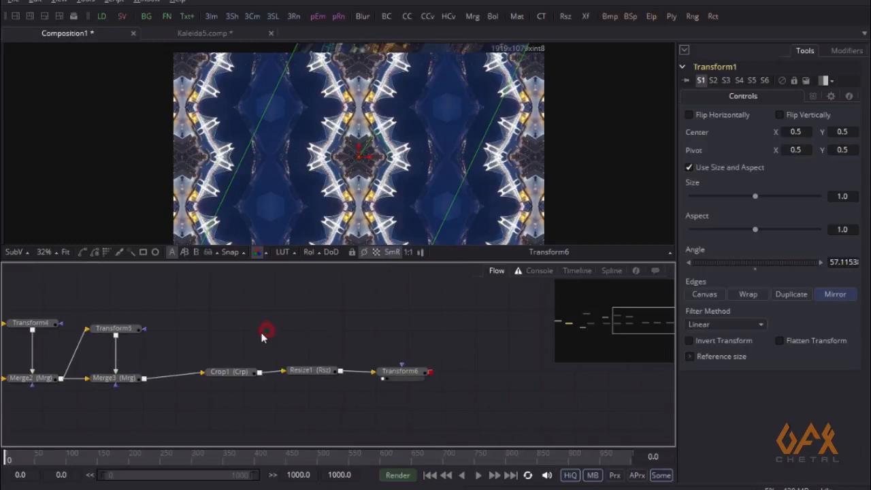
{"action": "left_click_drag", "start_coordinate": [205, 330], "coordinate": [447, 369]}
{"action": "left_click_drag", "start_coordinate": [204, 394], "coordinate": [605, 391]}
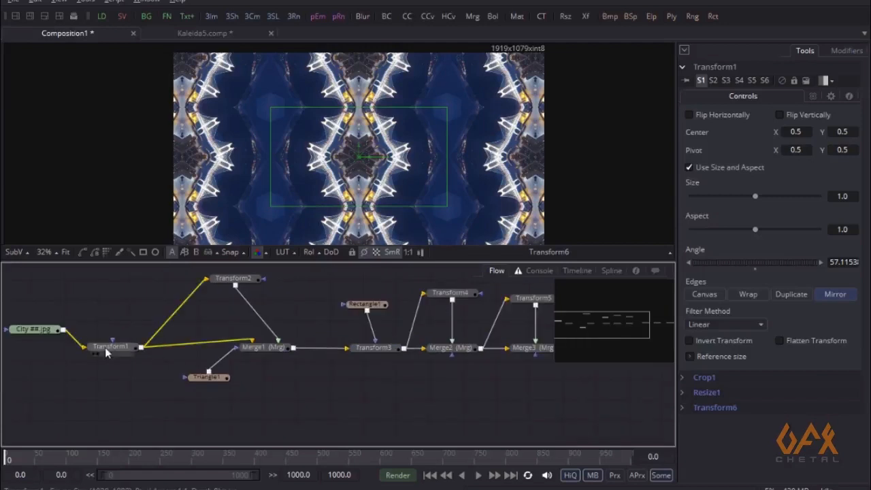
{"action": "left_click", "coordinate": [105, 346]}
{"action": "left_click", "coordinate": [231, 280]}
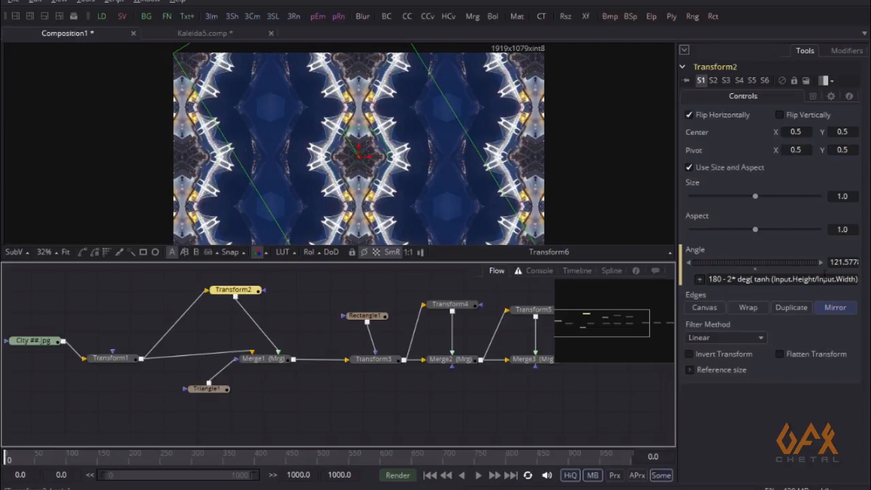
- Open the Kaleida3.comp composition
{"action": "left_click", "coordinate": [13, 1]}
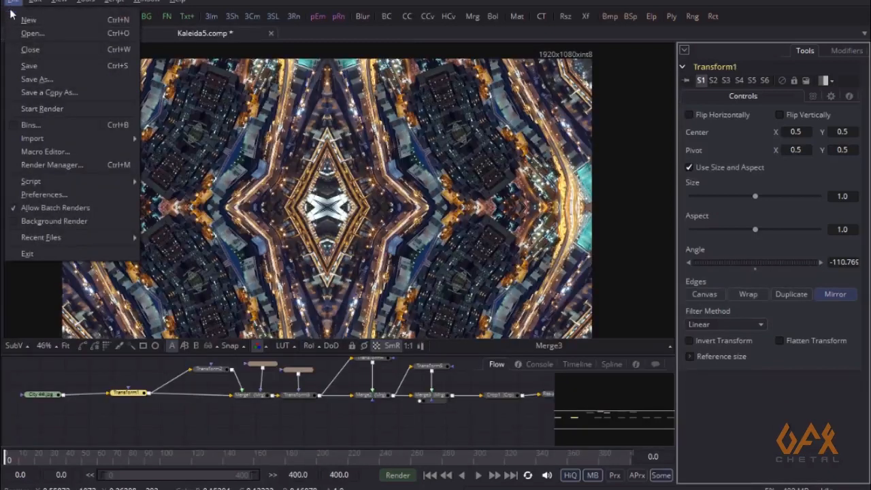
{"action": "left_click", "coordinate": [32, 32]}
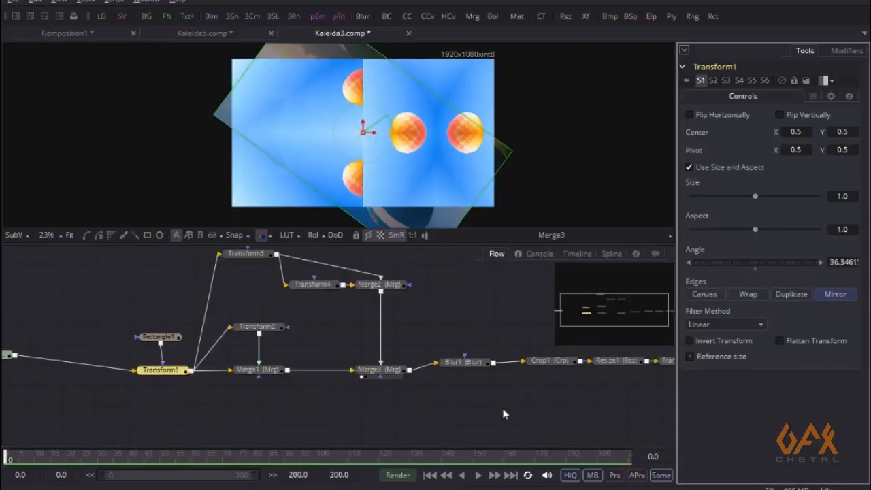
- Rotate Transform1 in Kaleida3.comp first to 90 and then on to an Angle of about 209.4
{"action": "left_click_drag", "start_coordinate": [730, 262], "coordinate": [749, 266]}
{"action": "left_click", "coordinate": [482, 293]}
{"action": "left_click_drag", "start_coordinate": [443, 321], "coordinate": [387, 322]}
{"action": "left_click", "coordinate": [95, 372]}
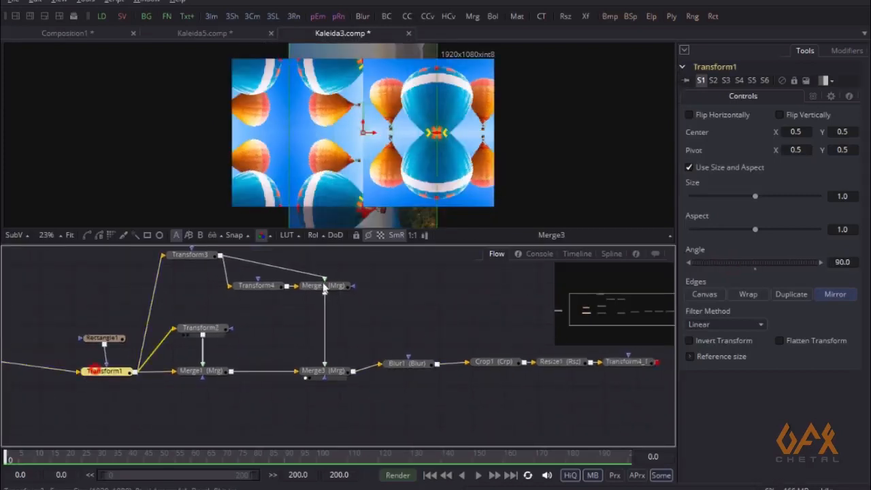
{"action": "left_click_drag", "start_coordinate": [714, 261], "coordinate": [755, 259]}
{"action": "scroll", "coordinate": [433, 375], "scroll_direction": "right", "scroll_amount": 3}
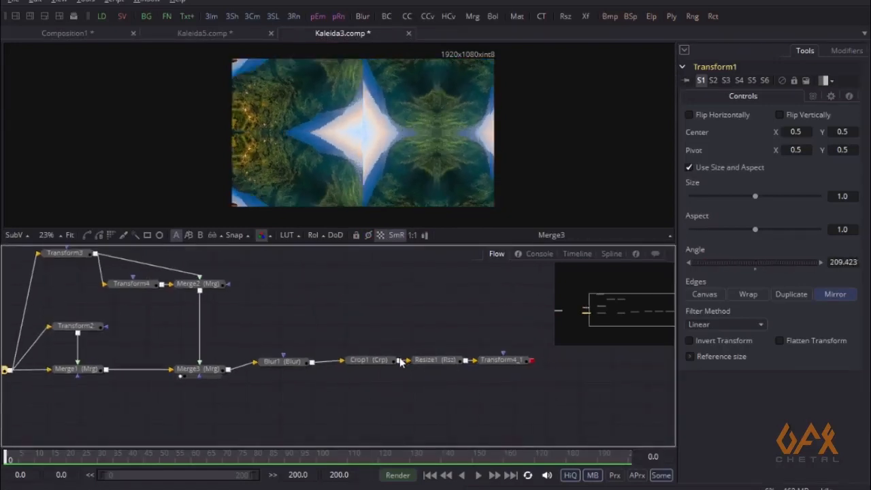